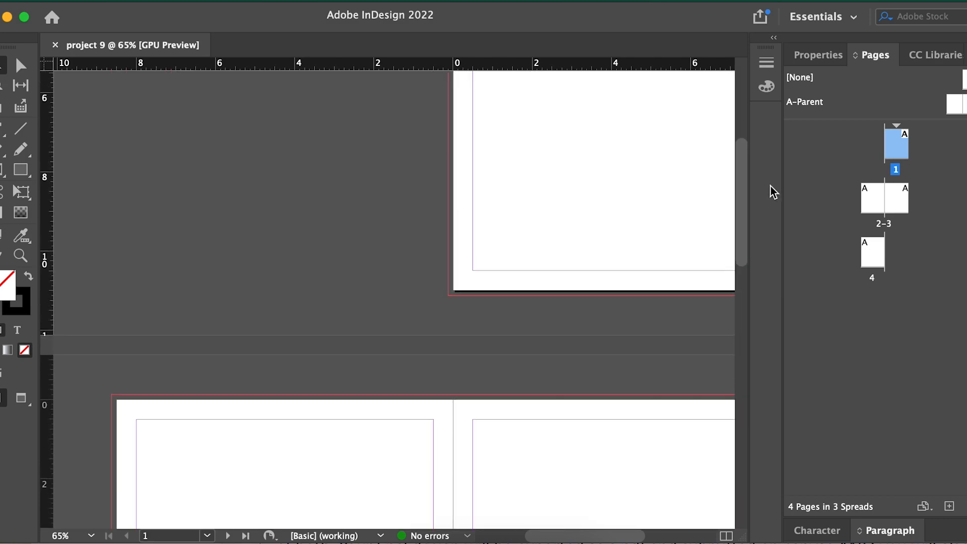
Turn off shuffling of document pages for the four-page document.
left_click_drag(585, 539, 631, 535)
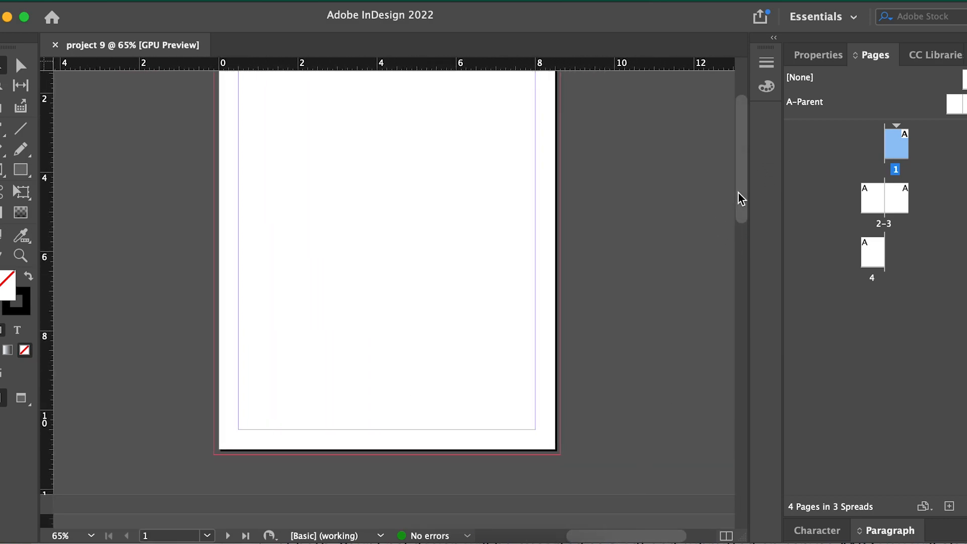
key("super+minus")
key("super+minus")
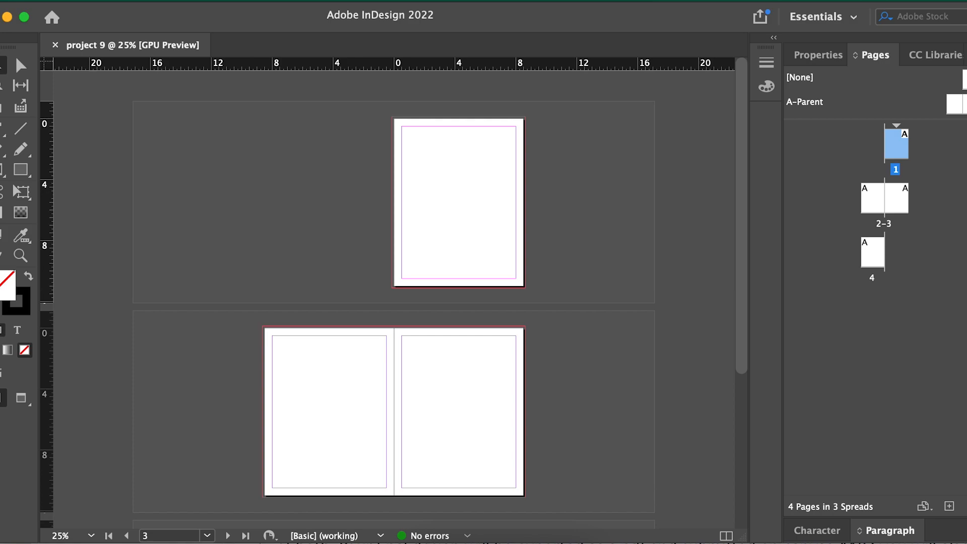
left_click(965, 55)
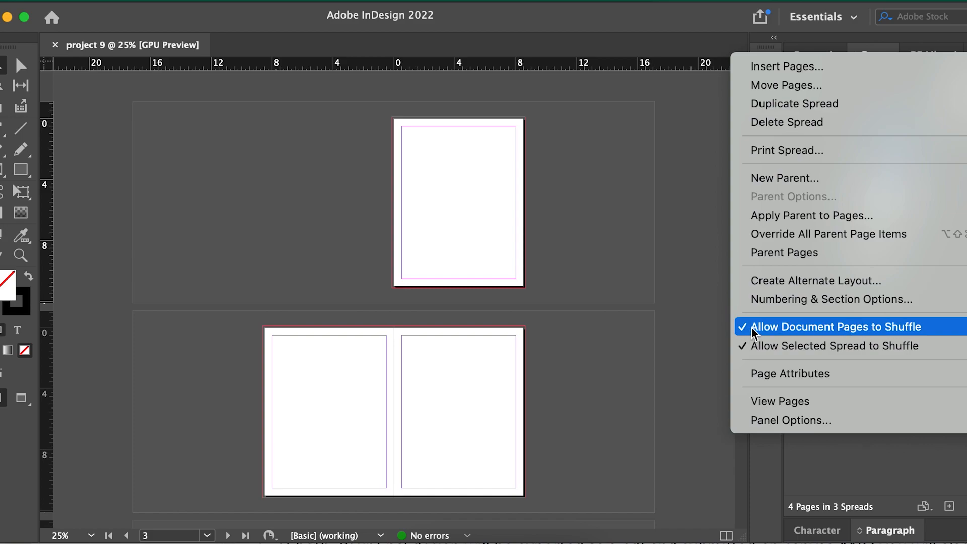
left_click(797, 328)
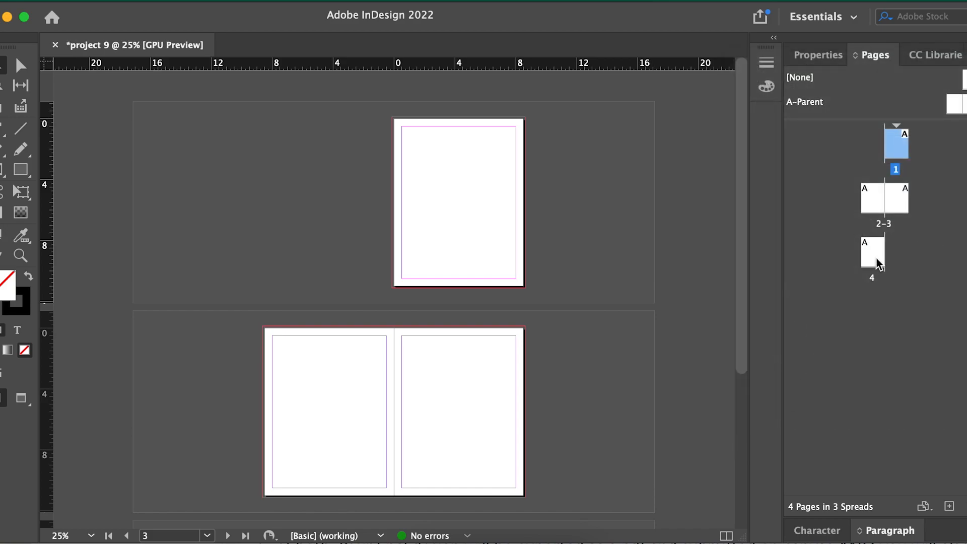
Move page 4 beside page 3, and place it in front of page 1 to form two facing spreads.
left_click_drag(874, 259, 909, 206)
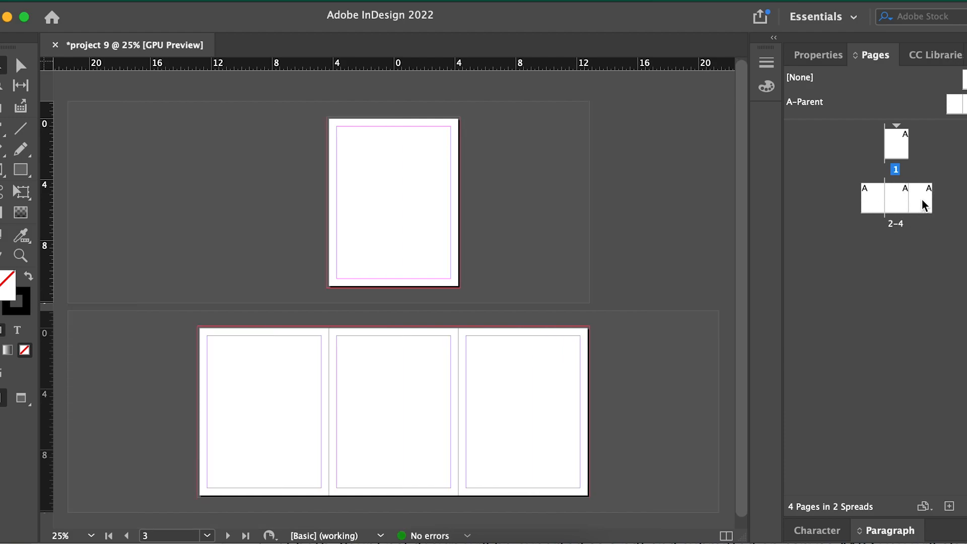
left_click_drag(924, 205, 879, 150)
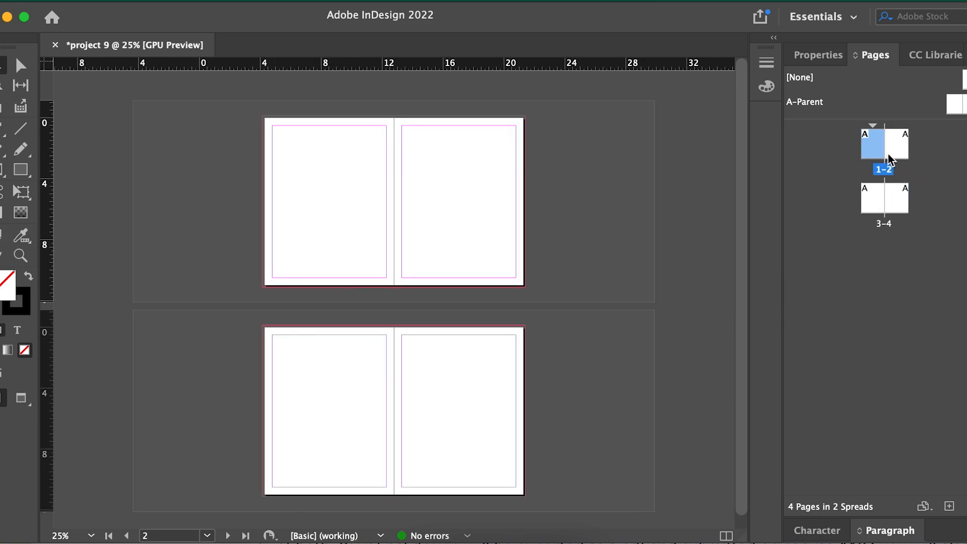
left_click(934, 154)
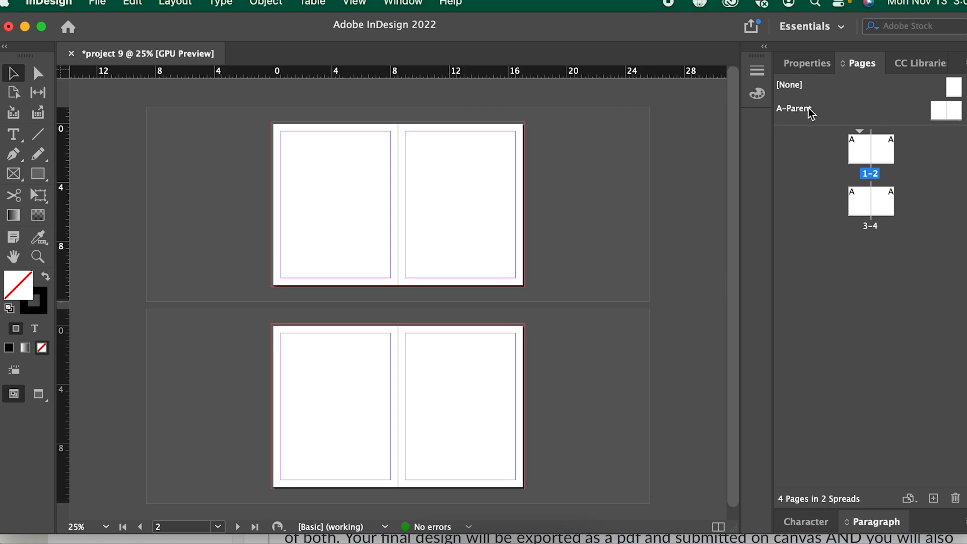
On the left A-Parent page, draw a rectangle about 3.875 by 5.5 in filled with C=0 M=100 Y=0 K=0, and centre it.
double_click(940, 115)
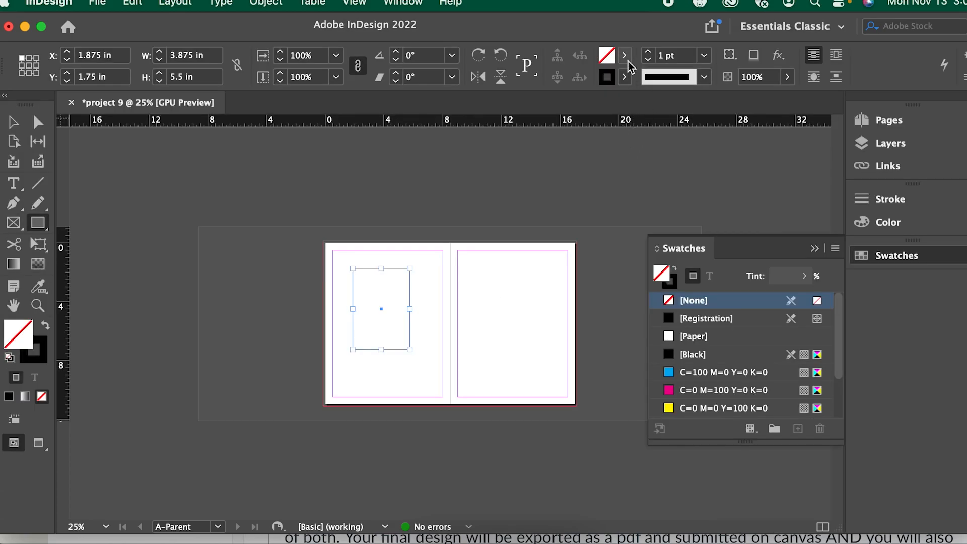
left_click(623, 56)
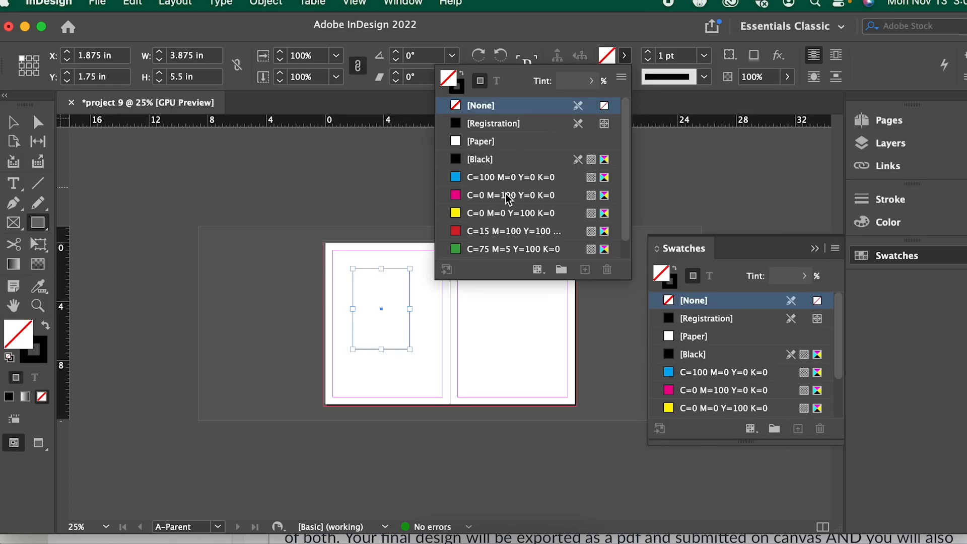
left_click(508, 195)
left_click(14, 122)
left_click(156, 204)
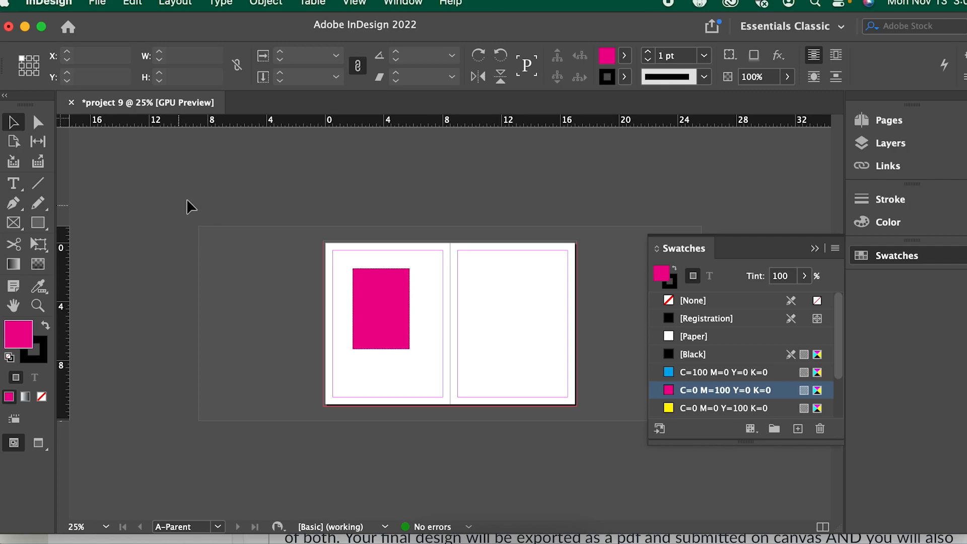
mouse_move(377, 301)
left_mouse_down()
mouse_move(395, 327)
mouse_move(384, 316)
left_mouse_up()
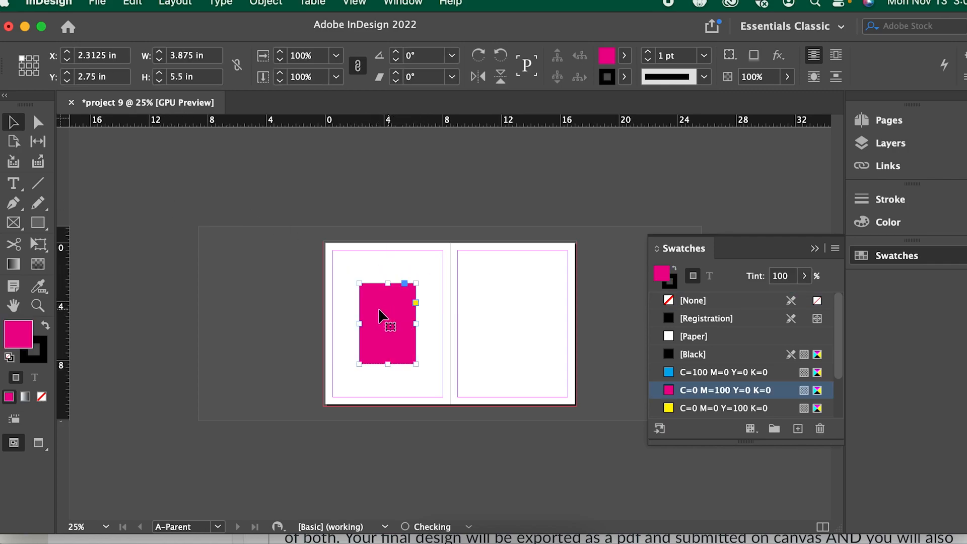
left_click(396, 208)
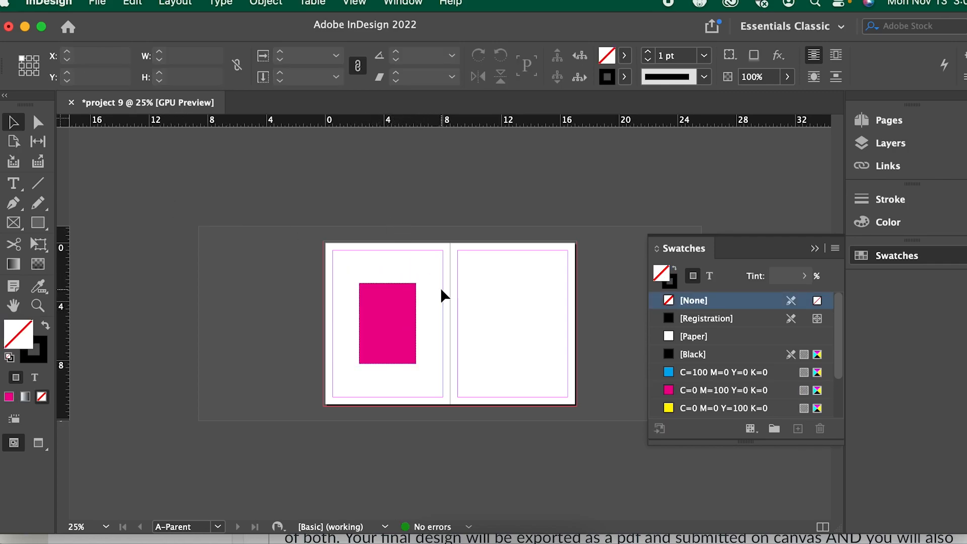
Check how the parent rectangle appears on the document spreads 1-2 and 3-4.
left_click(888, 121)
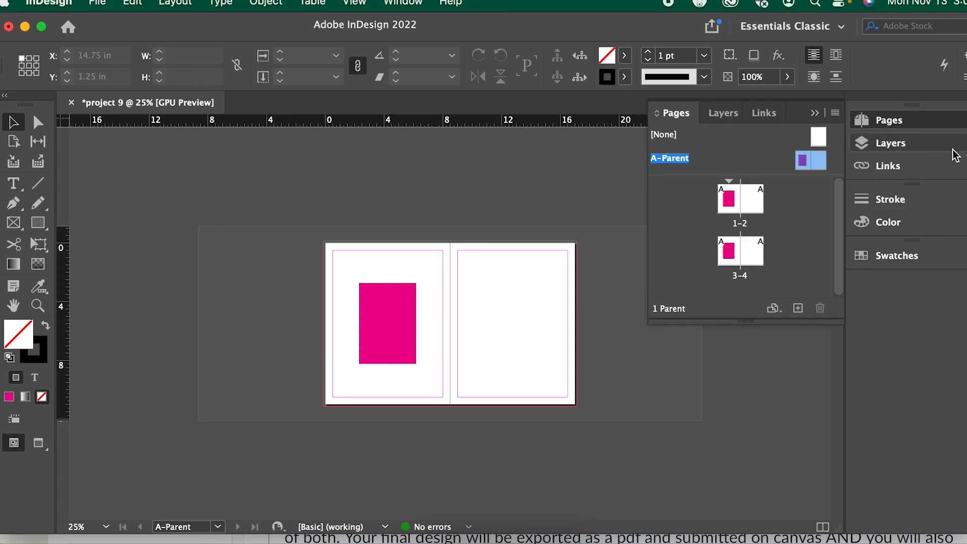
double_click(750, 204)
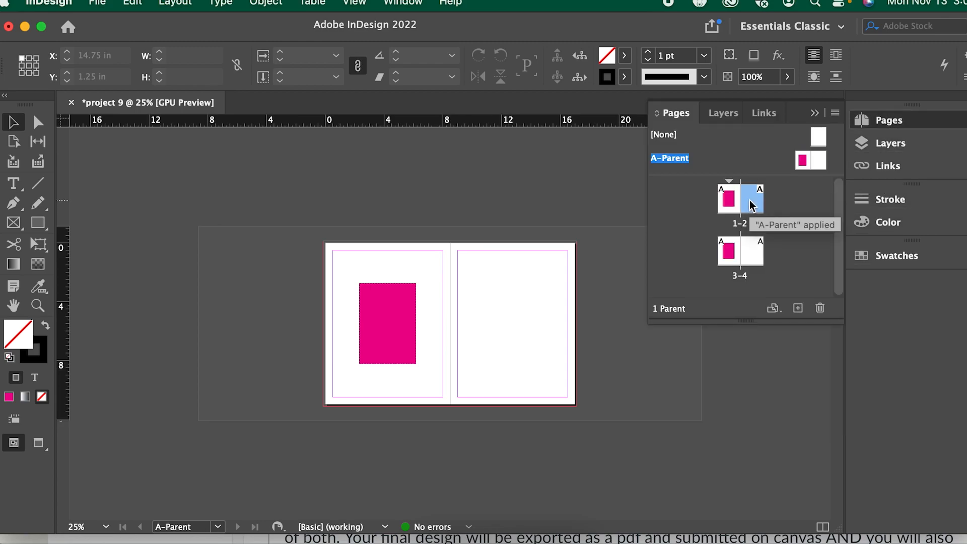
scroll(600, 257, "down", 3)
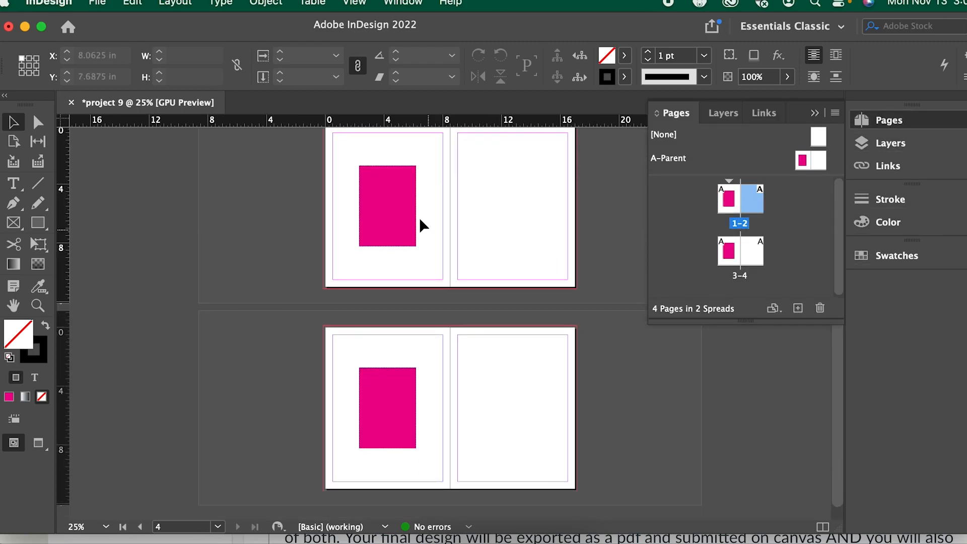
scroll(382, 241, "up", 1)
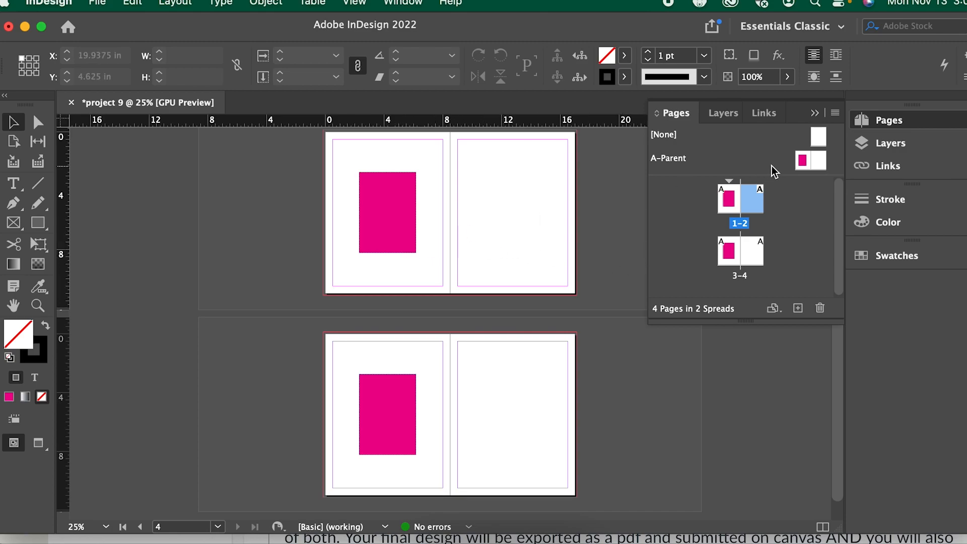
Return to the A-Parent spread and delete the magenta rectangle.
double_click(804, 161)
left_click(398, 305)
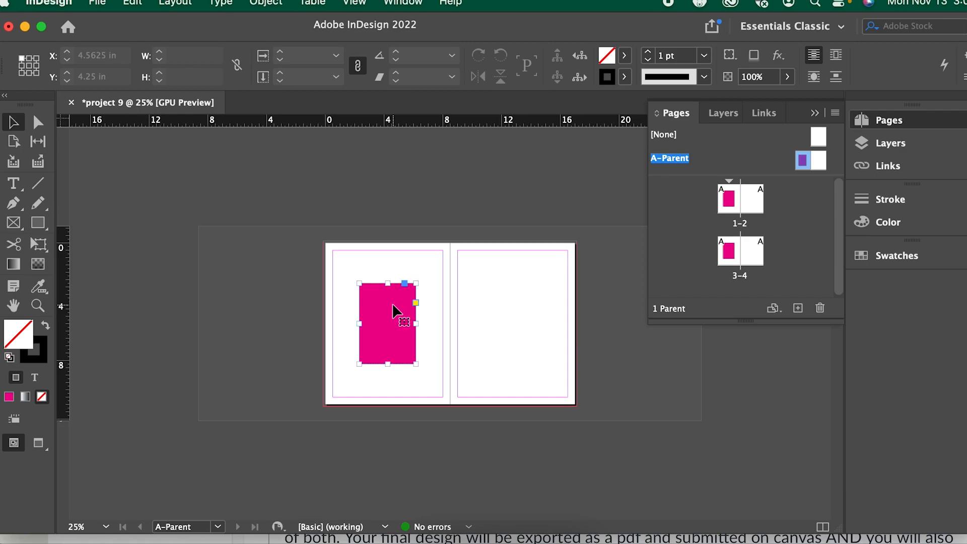
key("Delete")
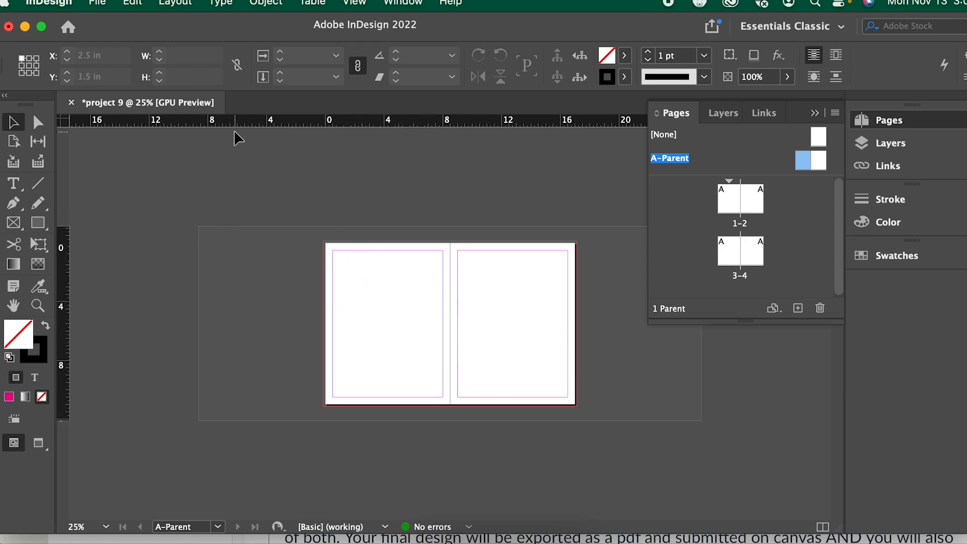
Begin creating layout guides on the A-Parent spread with the preview on and 8 rows.
left_click(189, 9)
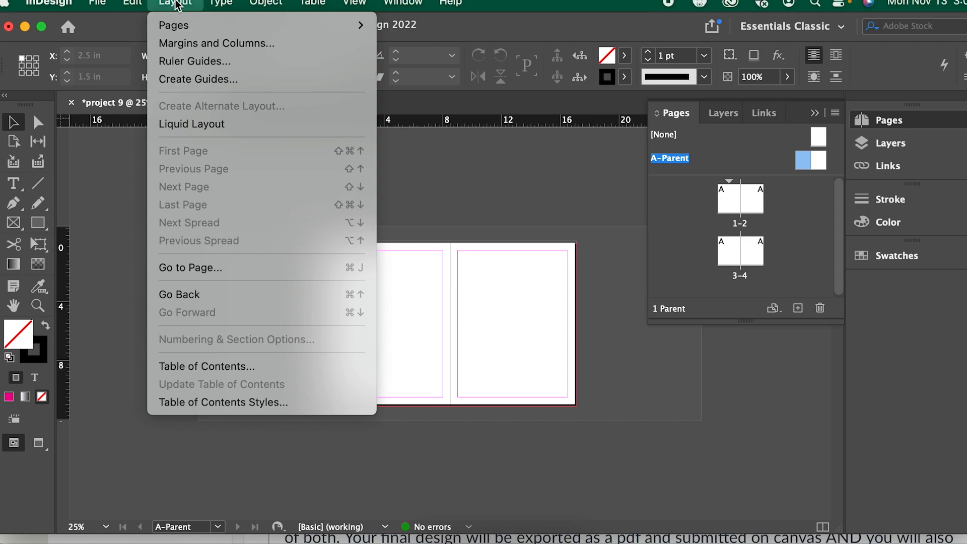
left_click(245, 80)
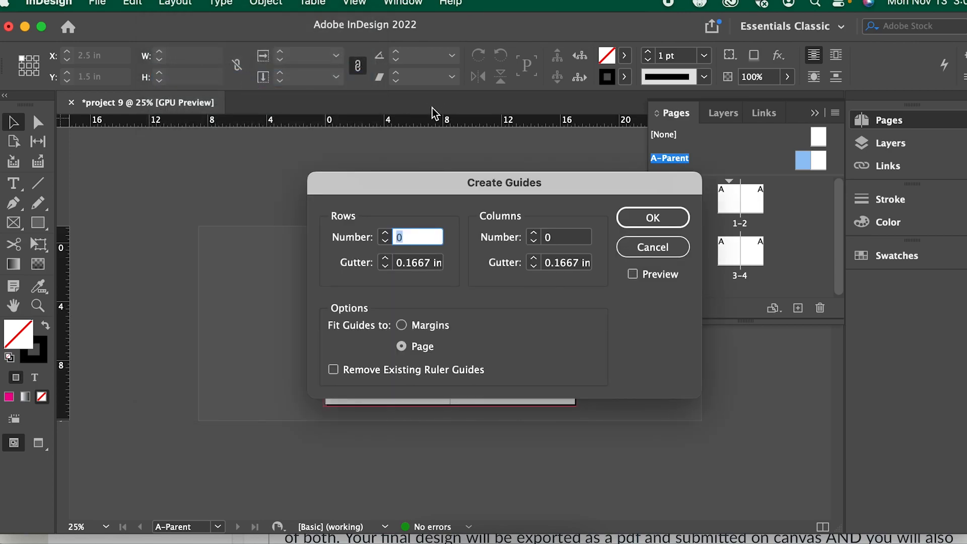
left_click_drag(423, 185, 414, 24)
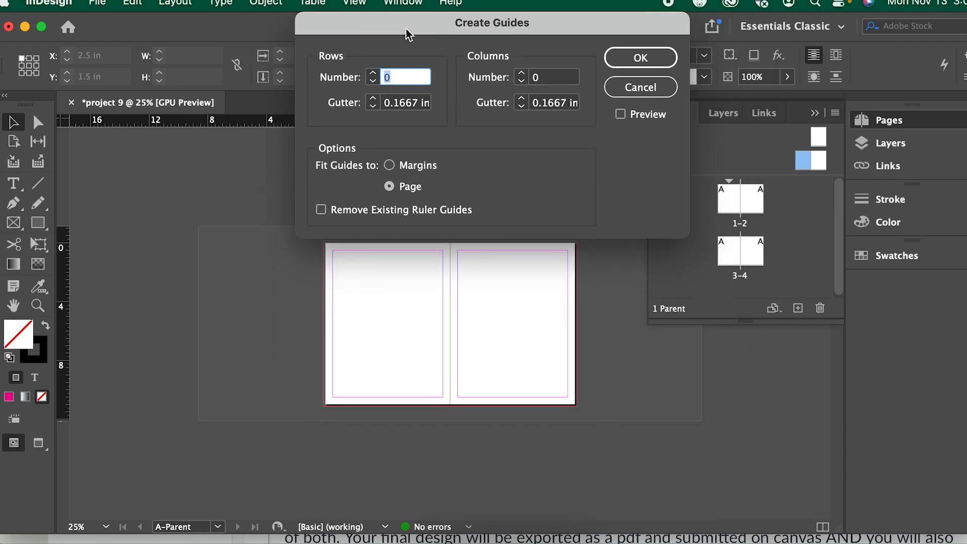
left_click(621, 115)
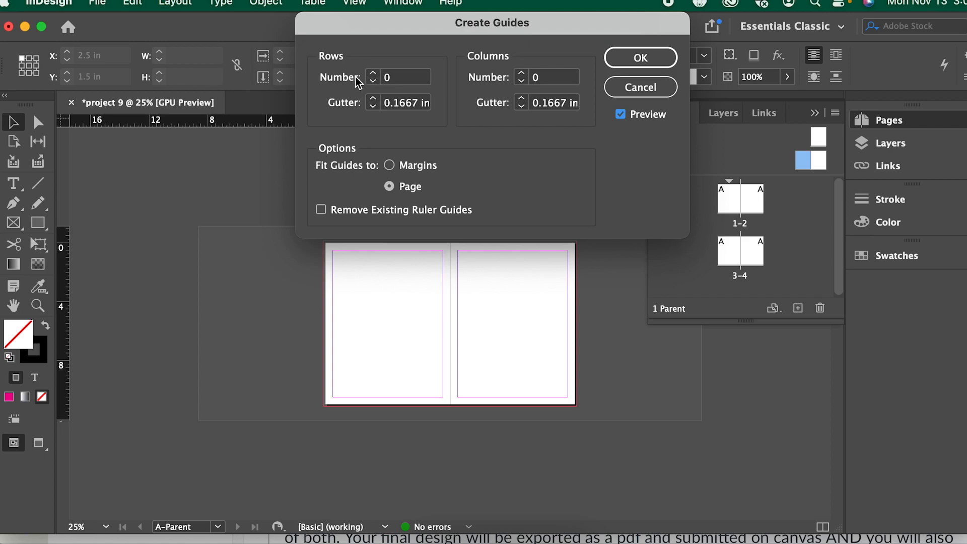
left_click(370, 71)
left_click(370, 71)
left_click(370, 72)
left_click(370, 72)
left_click(370, 72)
left_click(370, 71)
left_click(370, 71)
left_click(370, 72)
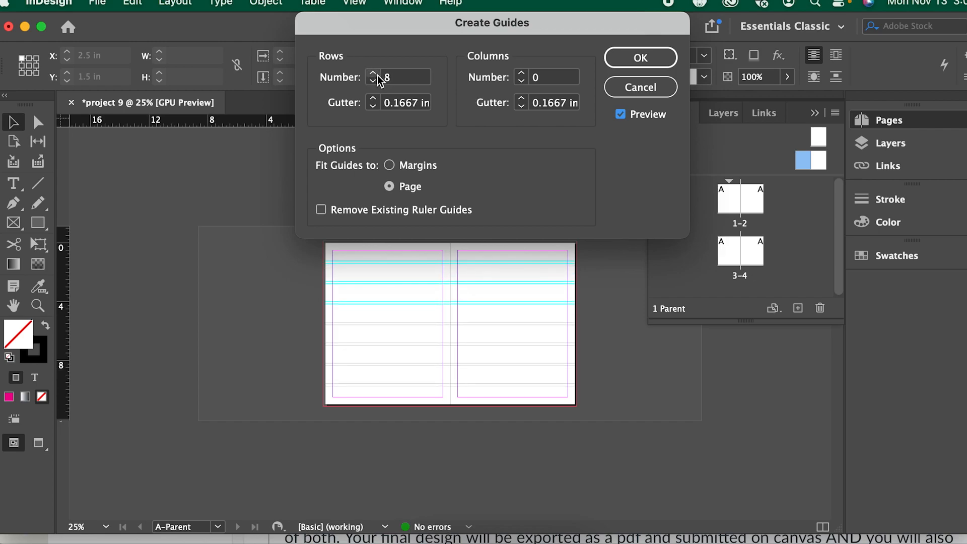
Set the number of guide columns to 6.
left_click(520, 73)
left_click(520, 73)
left_click(521, 73)
left_click(521, 73)
left_click(521, 73)
left_click(521, 73)
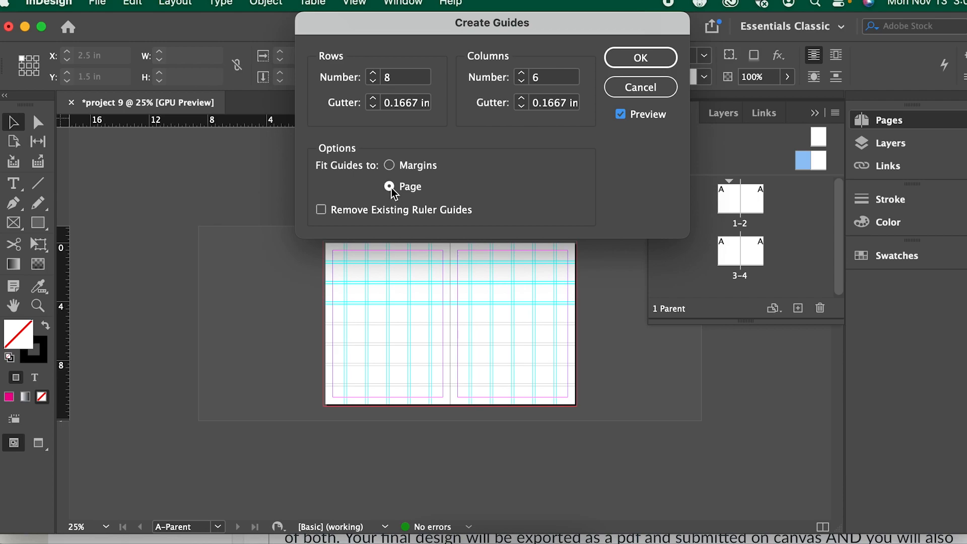
Compare fitting the guides to the page and to the margins, and create them fitted to the margins.
left_click(390, 165)
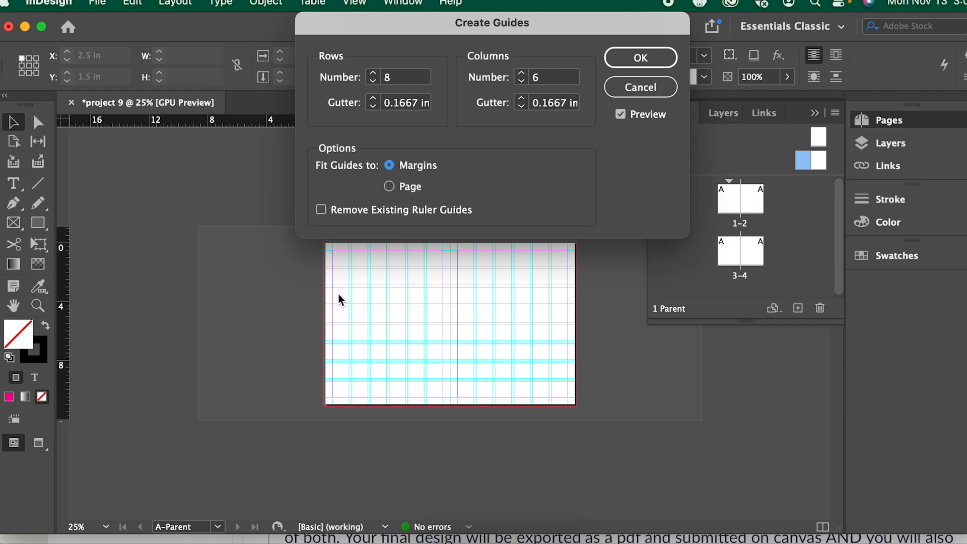
left_click(390, 187)
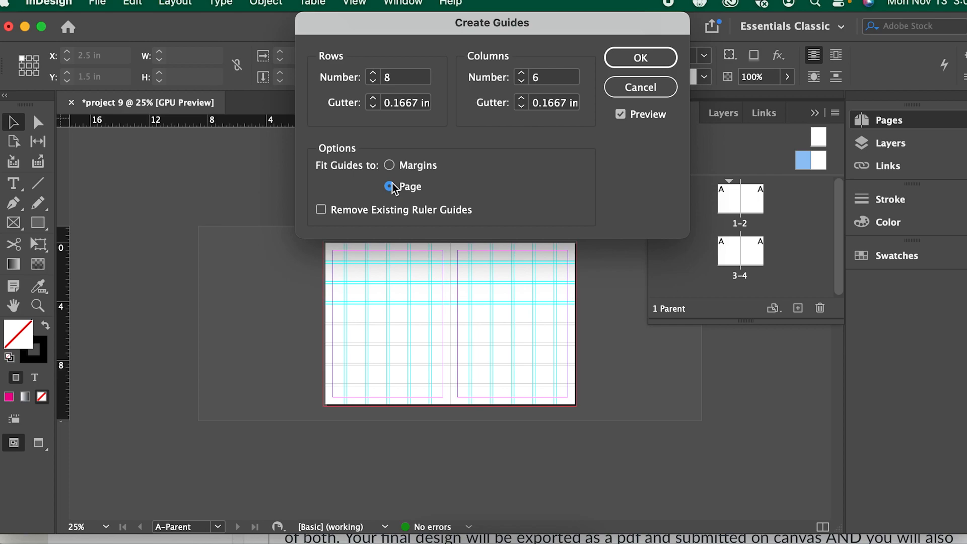
left_click(391, 165)
left_click(389, 187)
left_click(390, 165)
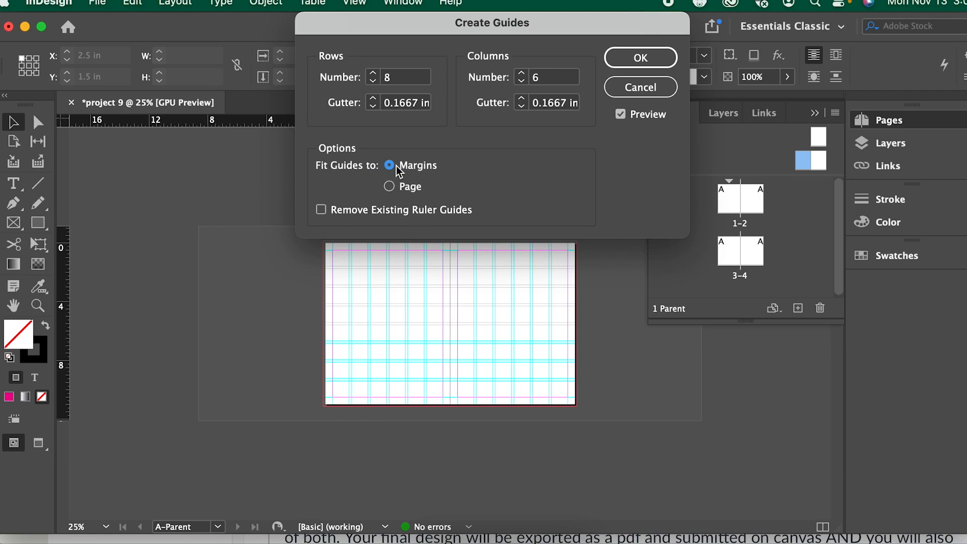
left_click(643, 59)
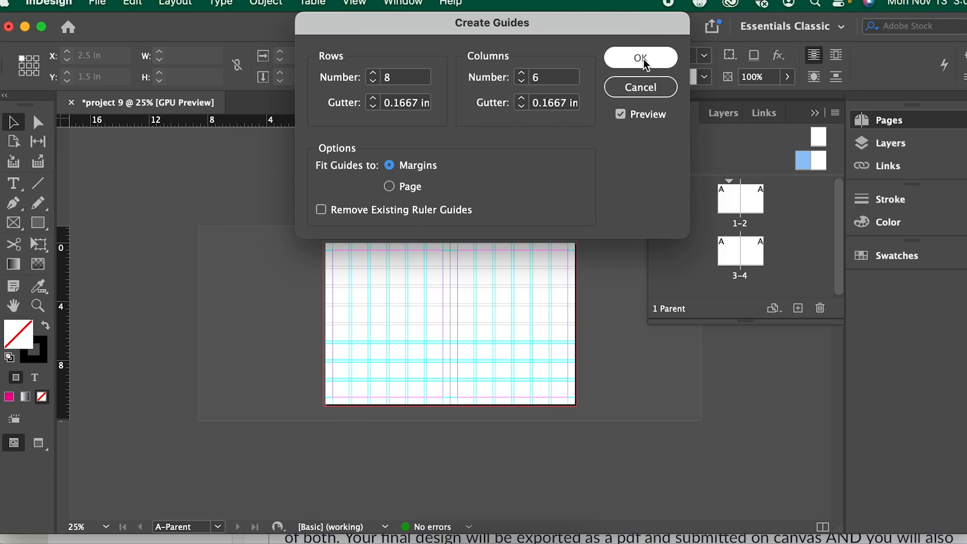
Inspect the guide grid on the A-Parent spread up close and undo its creation.
key("super+equal")
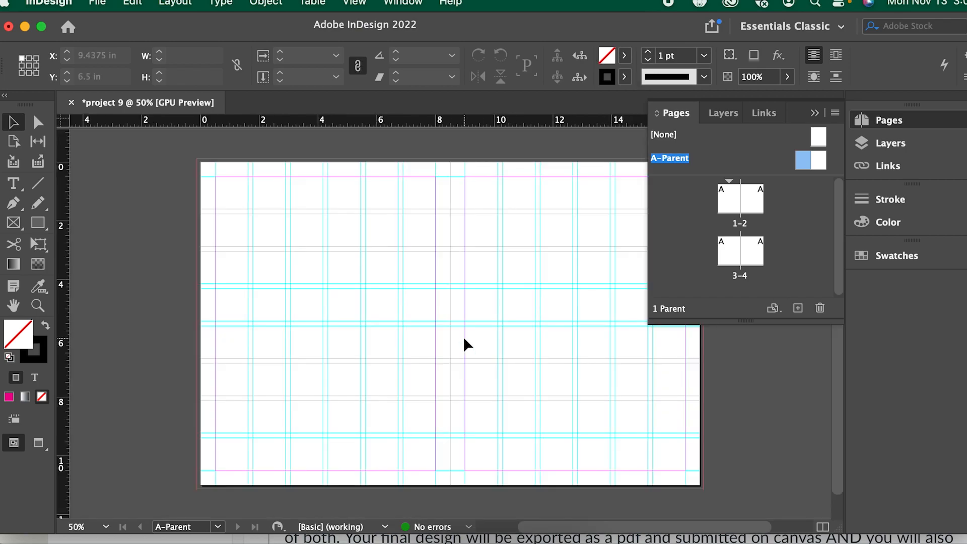
key("super+equal")
key("super+minus")
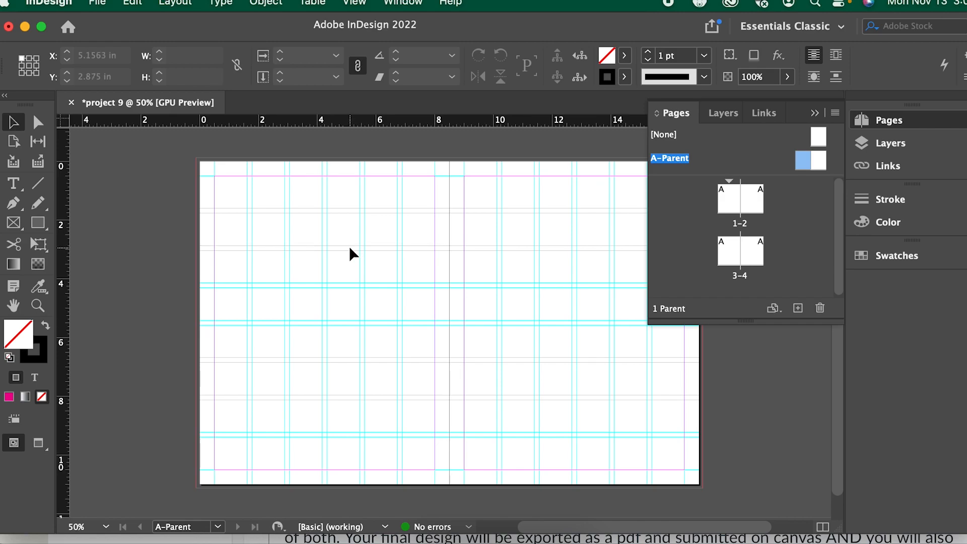
key("super+z")
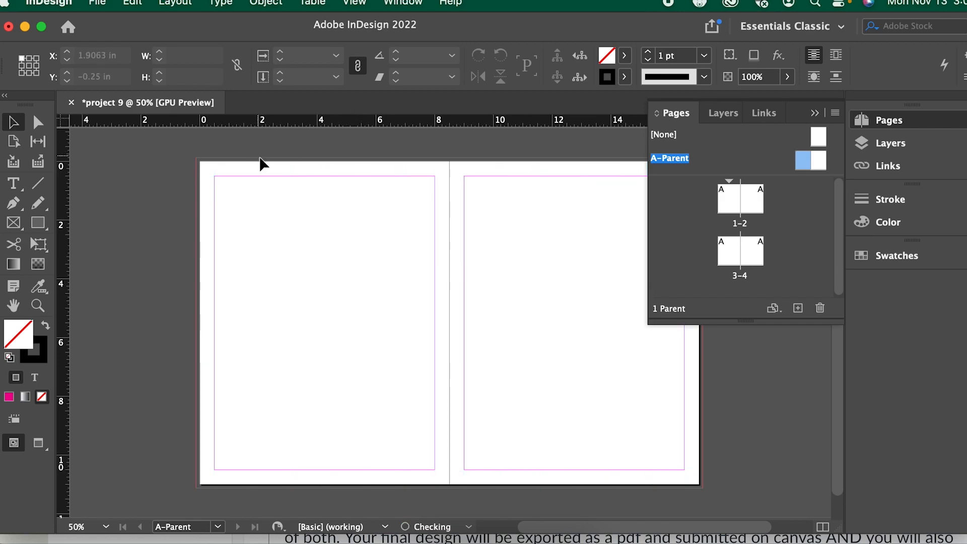
Begin a new set of layout guides on the A-Parent spread with 5 rows.
left_click(175, 3)
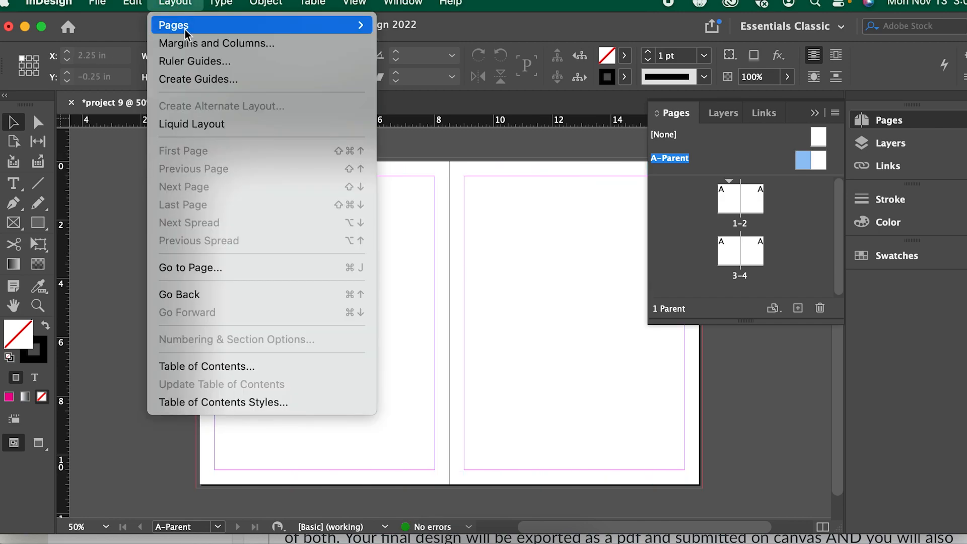
left_click(186, 80)
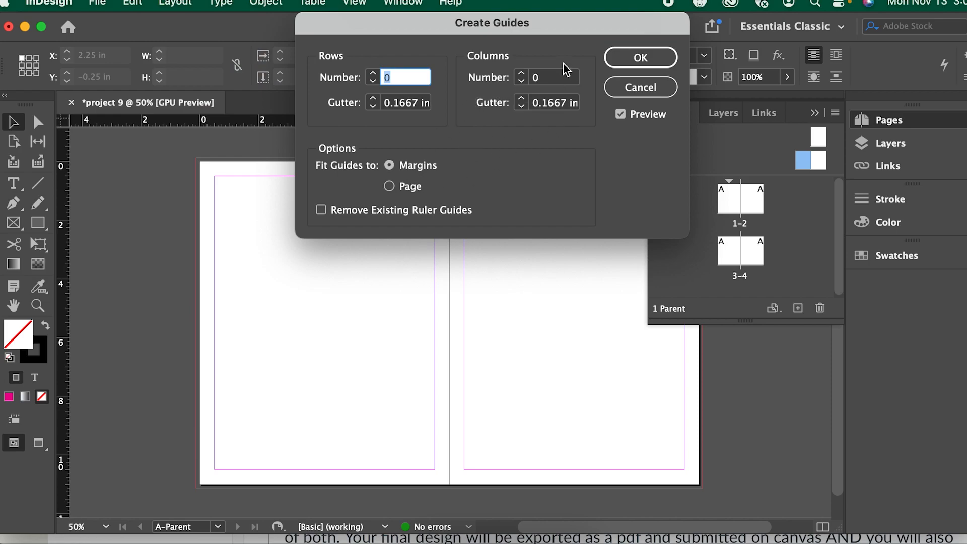
left_click(373, 73)
left_click(373, 73)
left_click(373, 73)
left_click(373, 73)
left_click(373, 73)
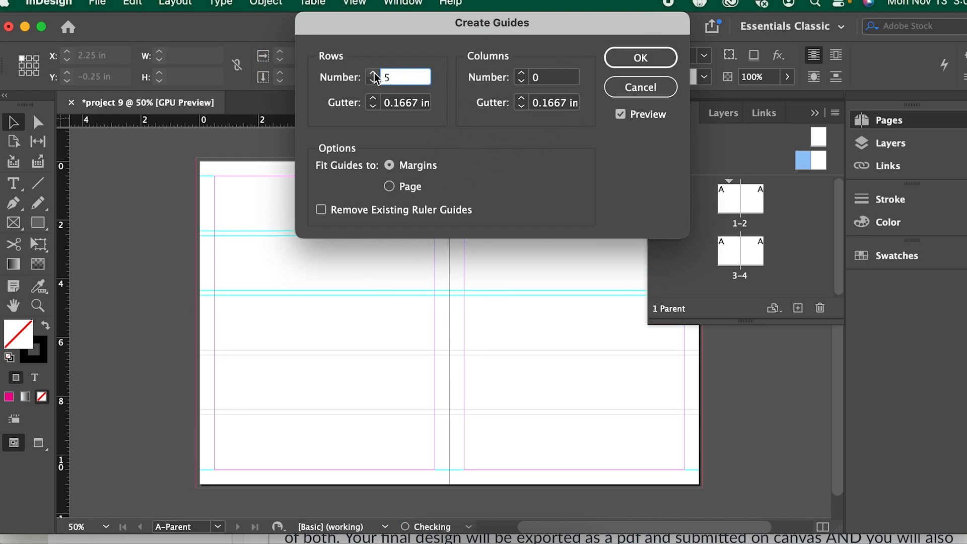
Set the number of columns for the new guides to 8.
left_click(521, 73)
left_click(522, 73)
left_click(521, 73)
left_click(521, 73)
left_click(521, 73)
left_click(521, 74)
left_click(521, 73)
left_click(521, 73)
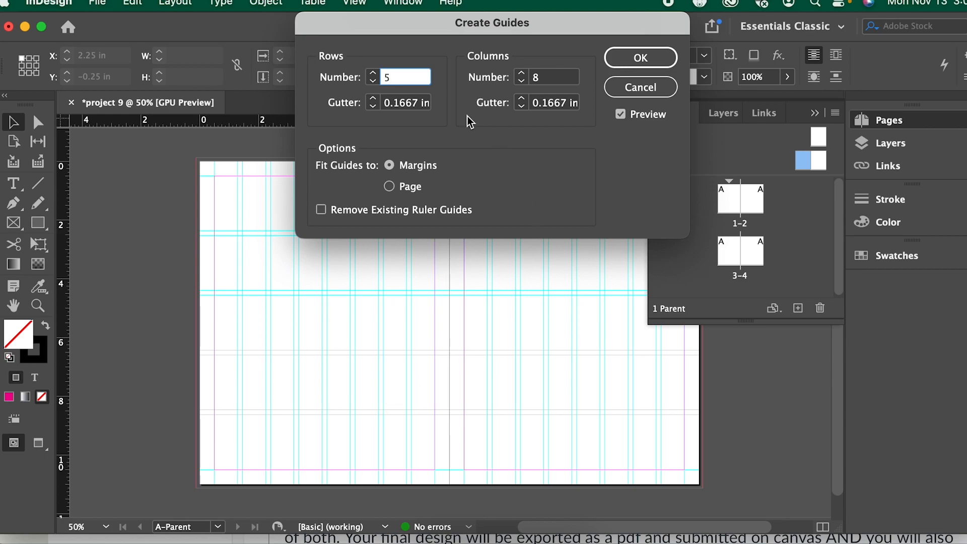
Create the layout guides on the A-Parent spread and check them on spreads 1-2 and 3-4.
key("Return")
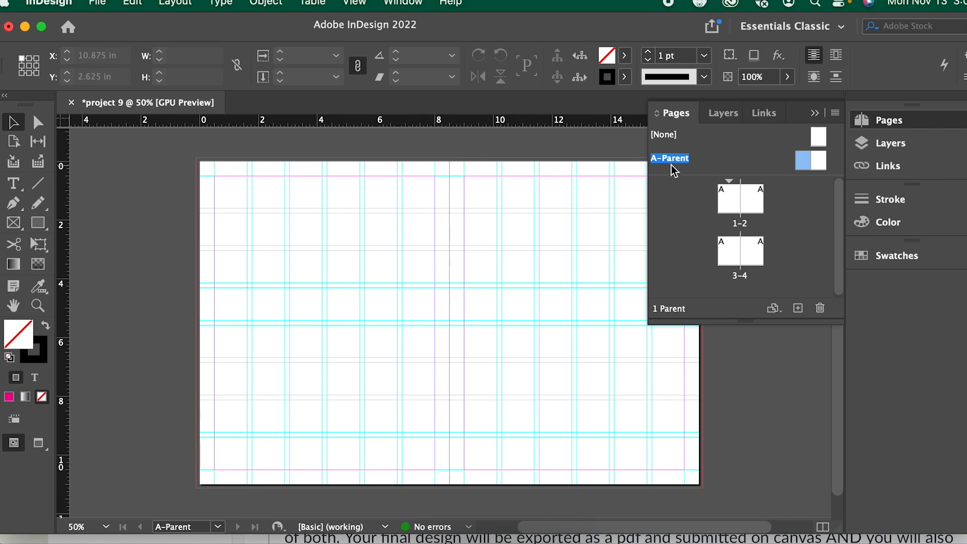
double_click(732, 204)
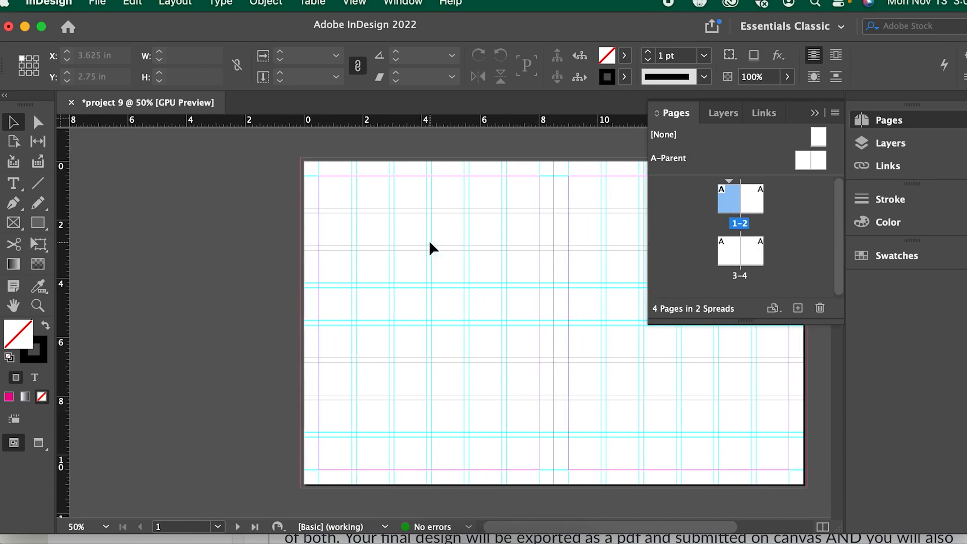
double_click(733, 256)
scroll(567, 240, "right", 3)
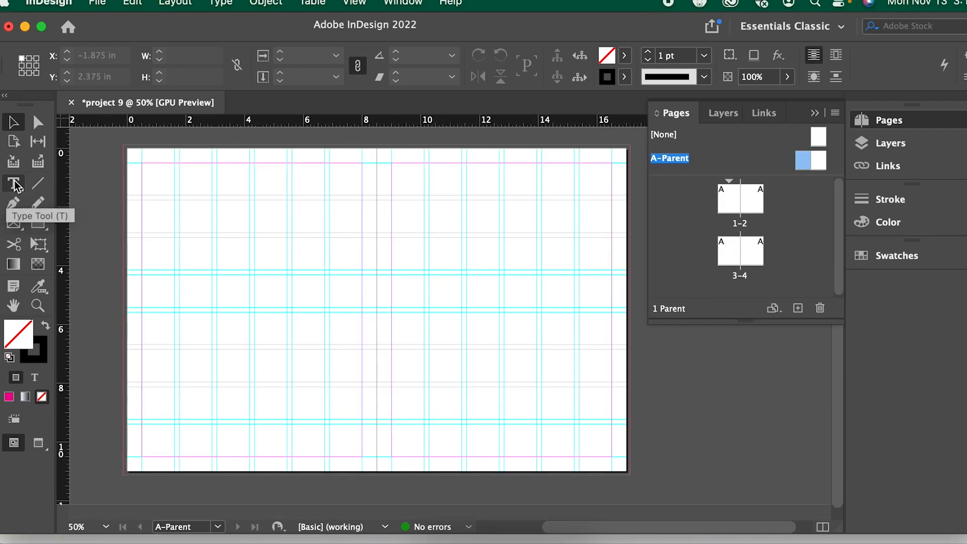
Draw a text frame about 3.67 by 8.73 in along the left margin of the A-Parent's left page and paste the article text into it.
left_click(14, 184)
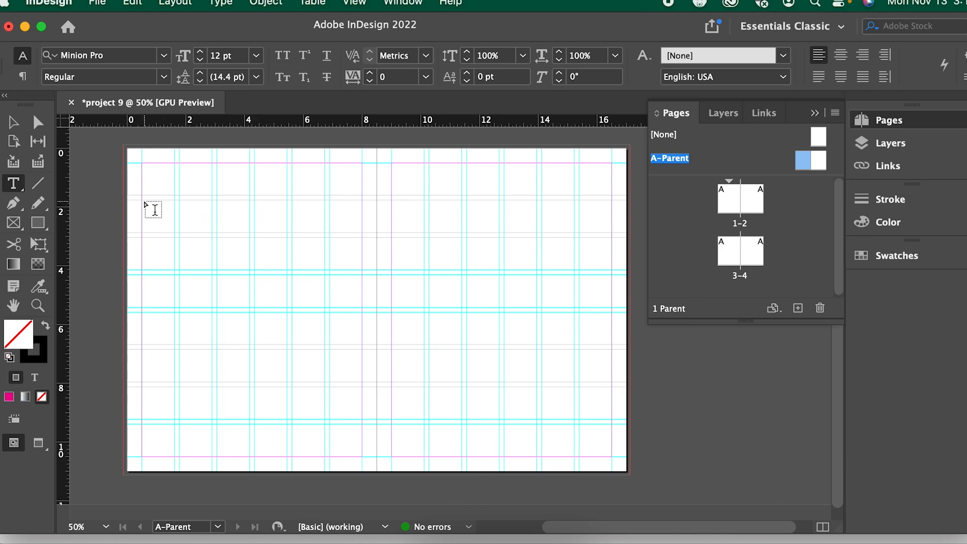
mouse_move(142, 199)
left_mouse_down()
mouse_move(212, 407)
mouse_move(247, 456)
left_mouse_up()
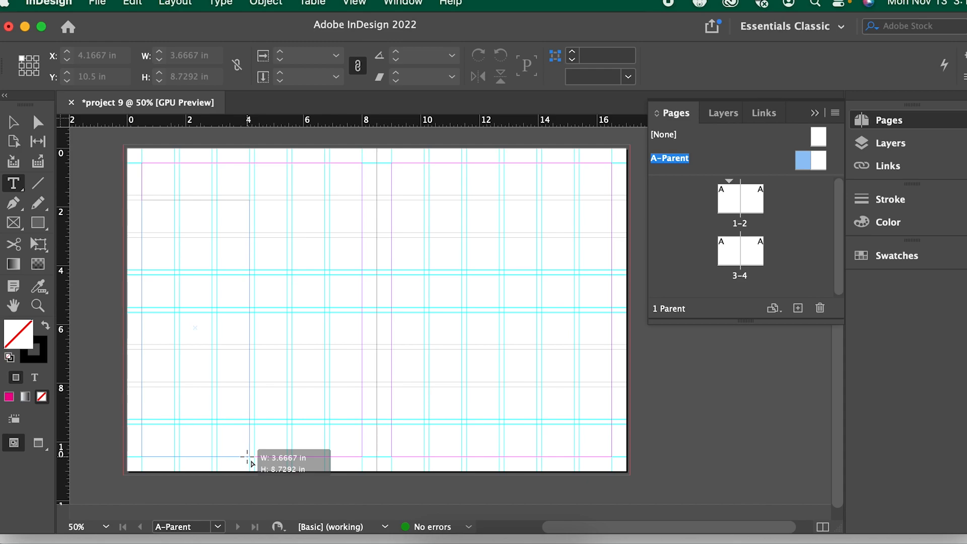
left_click_drag(247, 456, 247, 455)
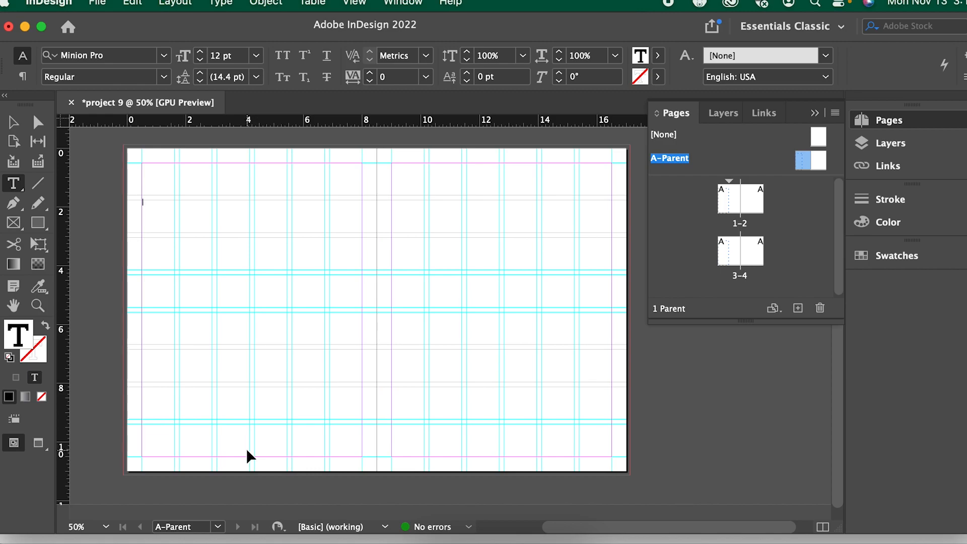
key("super+v")
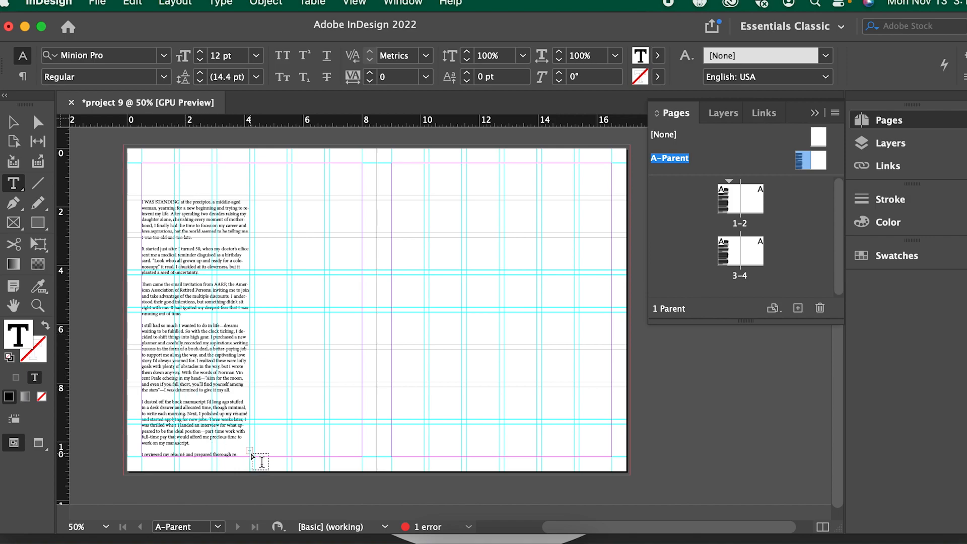
Thread the overset article text into a second frame about 3.67 by 8.73 in beside the first one on the left page.
key("super+equal")
scroll(567, 528, "right", 5)
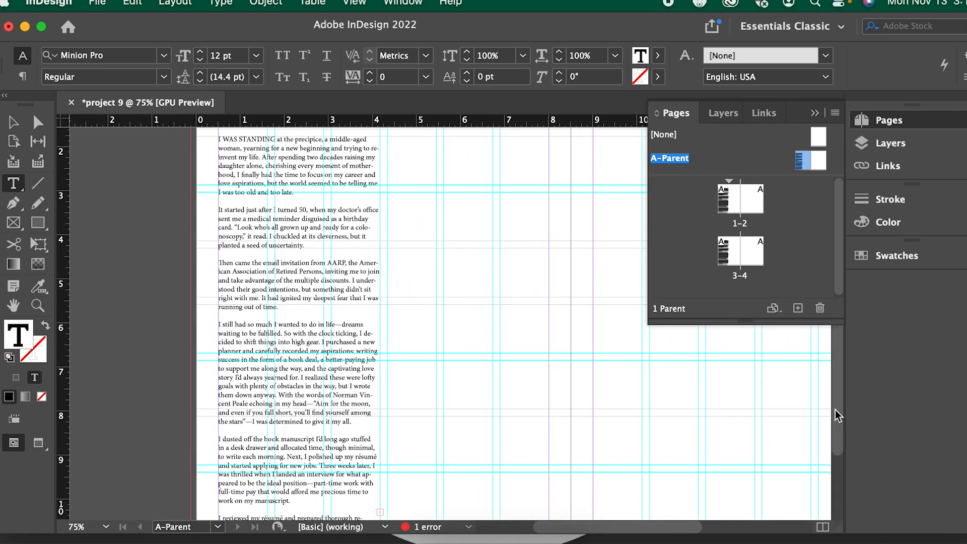
scroll(835, 443, "down", 2)
scroll(839, 452, "down", 3)
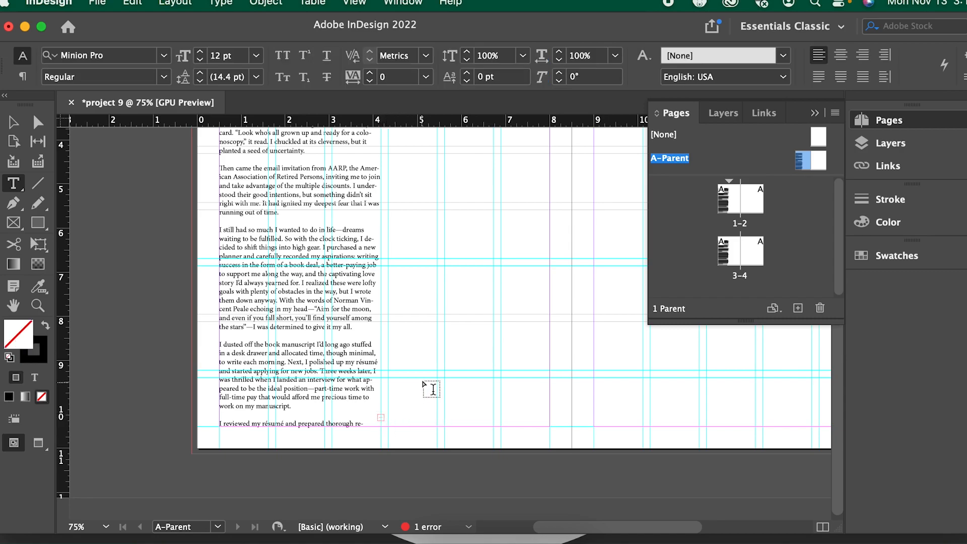
scroll(432, 388, "up", 2)
scroll(426, 380, "up", 7)
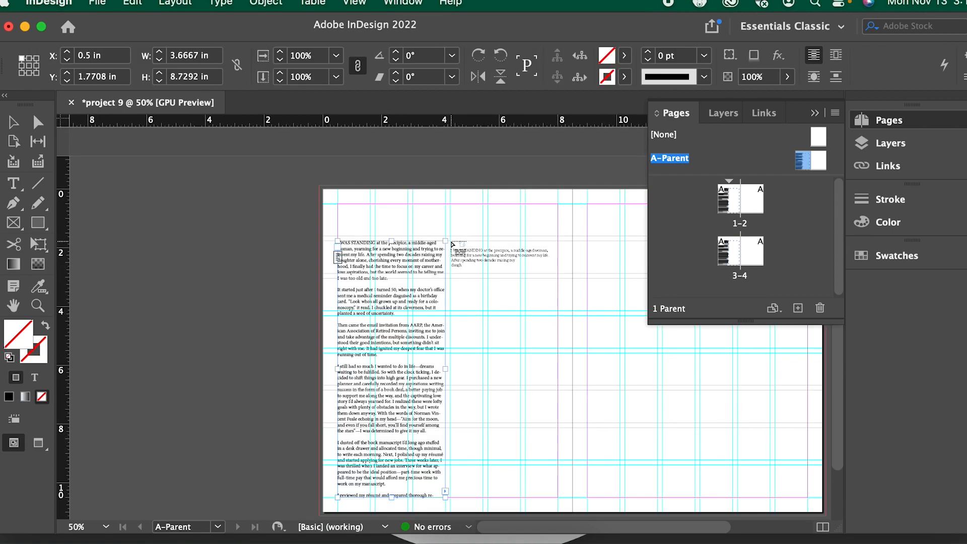
left_click_drag(451, 242, 557, 497)
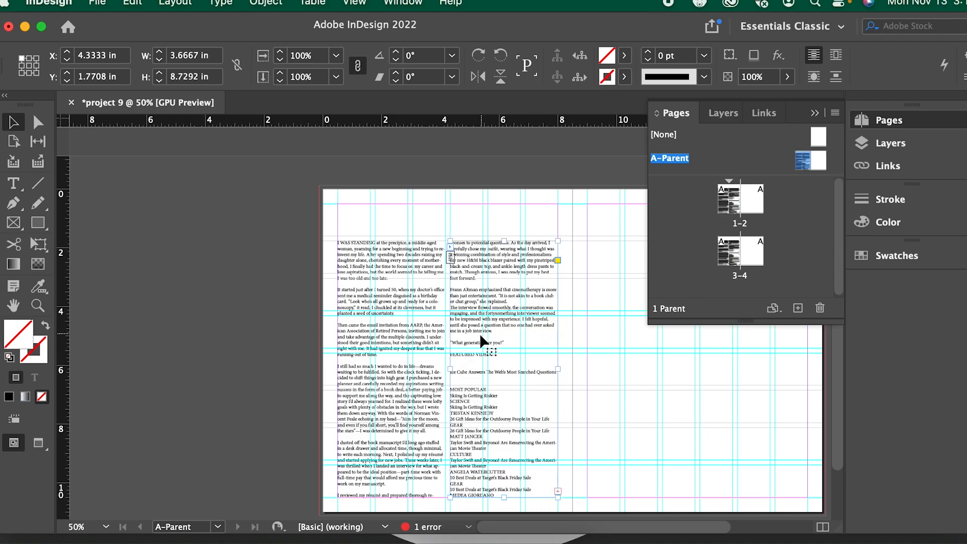
Thread the remaining overset text into a third frame about 3.67 by 8.73 in at the inner margin of the right page.
scroll(481, 340, "right", 5)
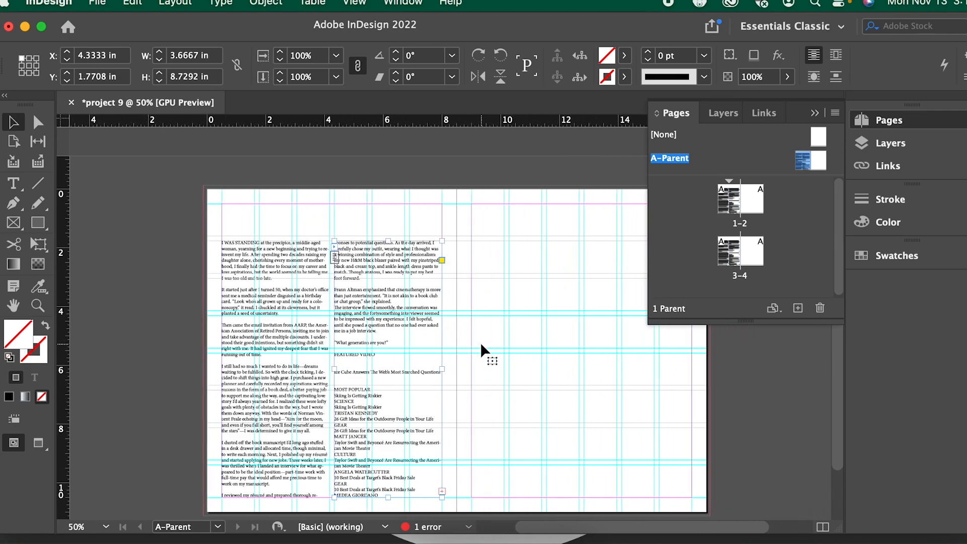
left_click(441, 489)
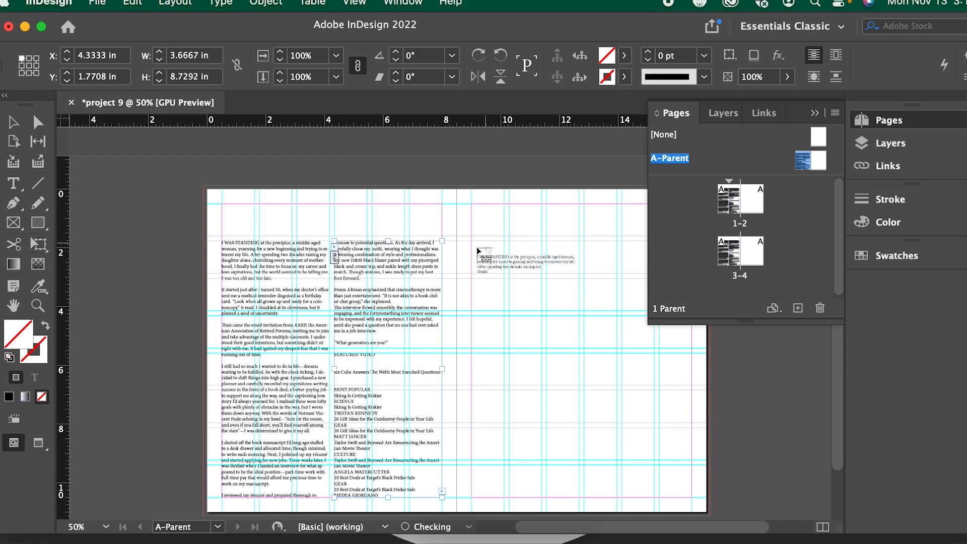
left_click_drag(472, 244, 579, 498)
Review how the threaded article columns run across spreads 1-2 and 3-4.
scroll(562, 346, "left", 2)
scroll(562, 346, "right", 3)
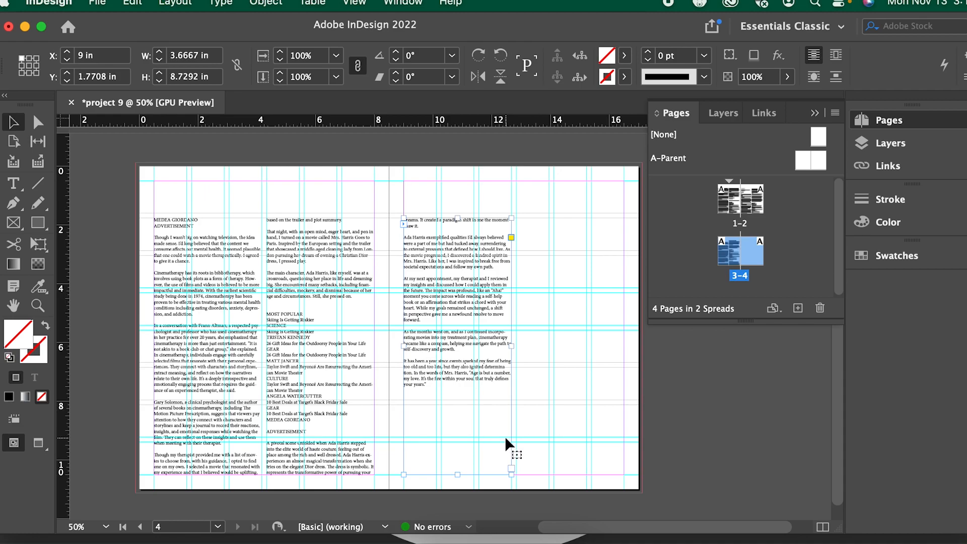
scroll(505, 437, "up", 10)
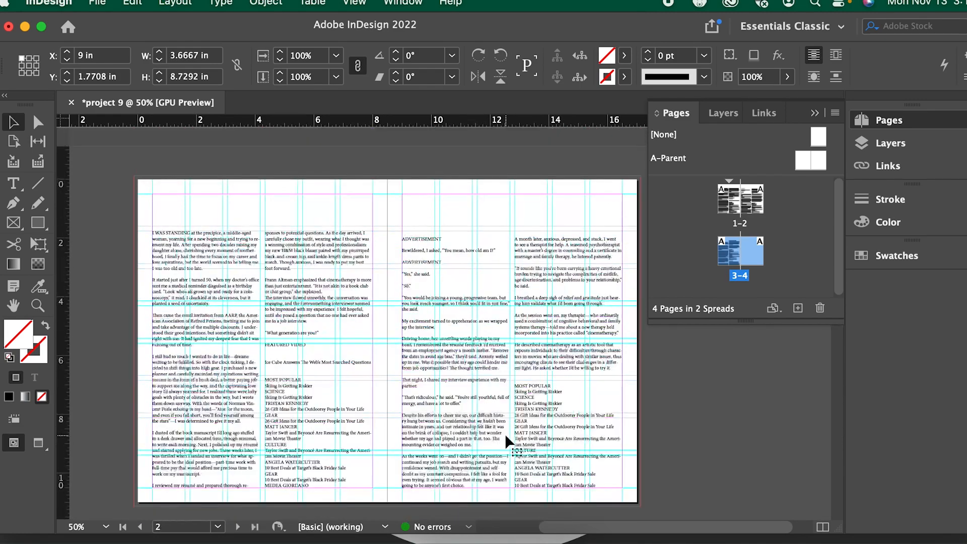
scroll(505, 433, "down", 1)
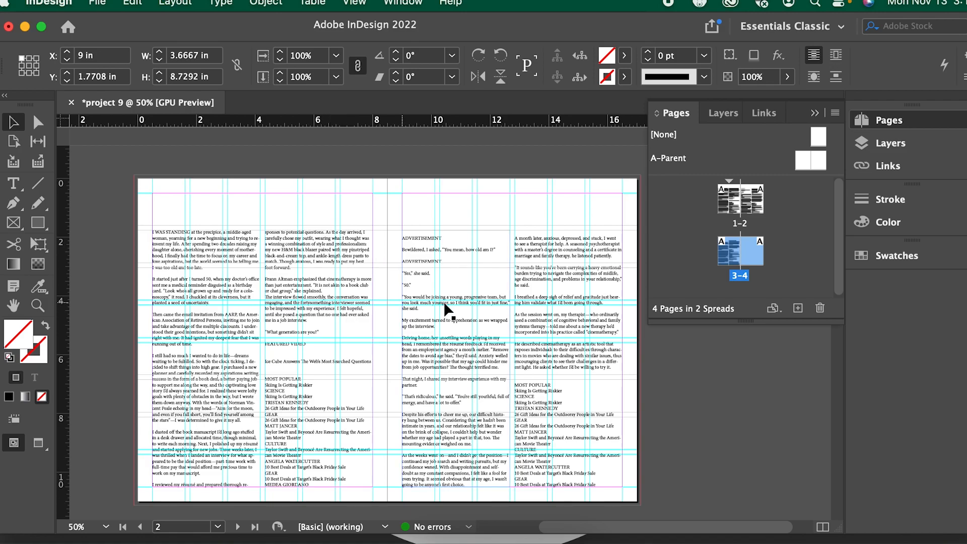
scroll(379, 348, "down", 5)
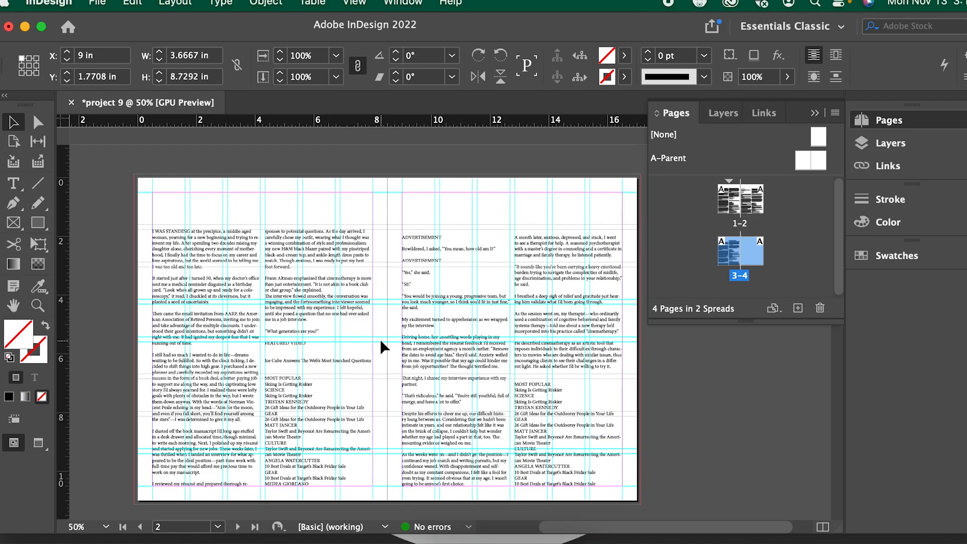
scroll(381, 341, "up", 4)
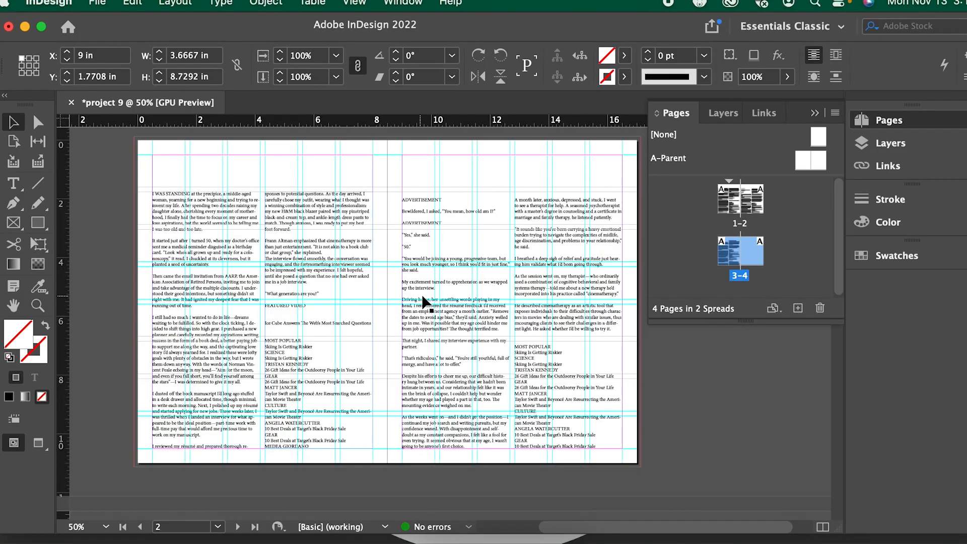
scroll(442, 301, "down", 4)
scroll(443, 306, "down", 8)
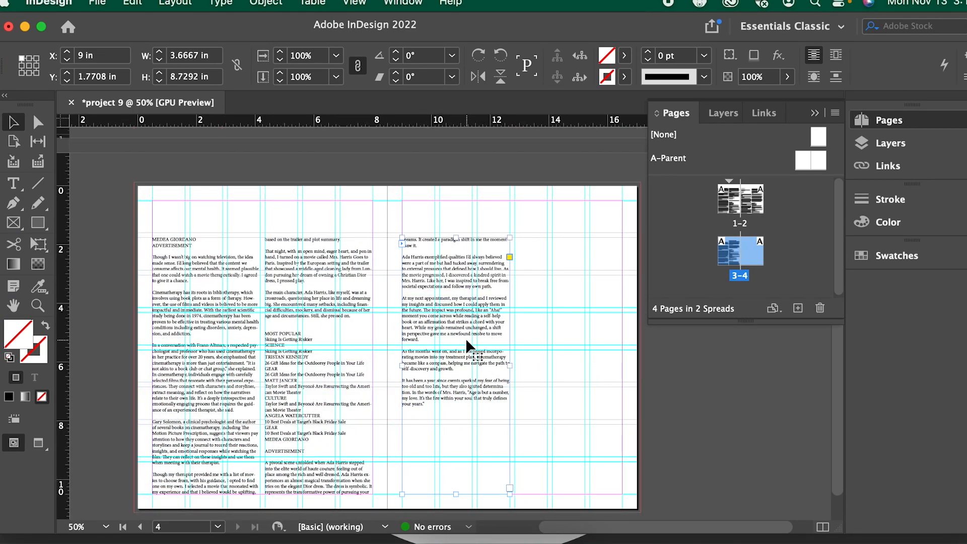
scroll(462, 347, "down", 1)
scroll(461, 348, "up", 3)
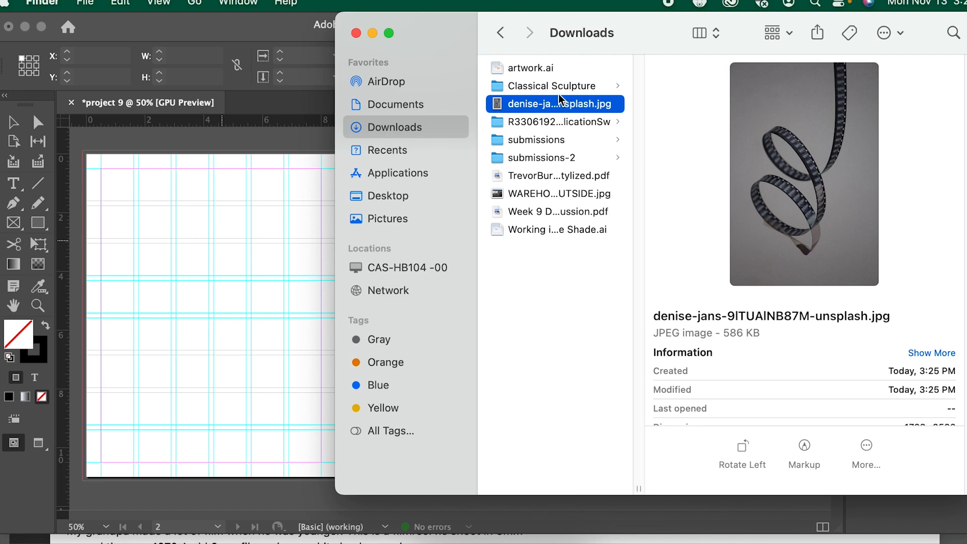
Bring the film strip JPEG from the Downloads folder into the InDesign document, loaded for placing.
left_click(222, 185)
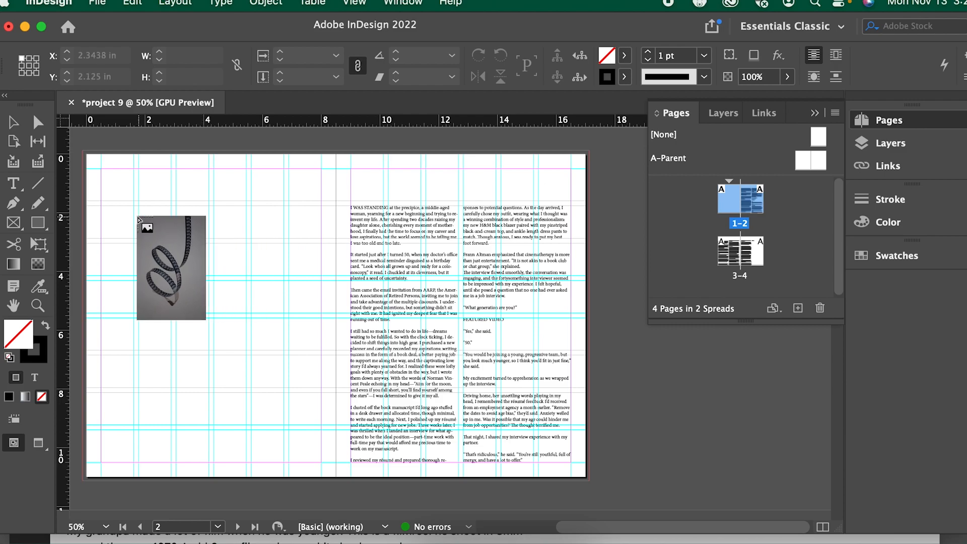
Try placing the film strip photo at its full size on spread 1-2, delete it, and undo both the deletion and the placement.
left_click(123, 194)
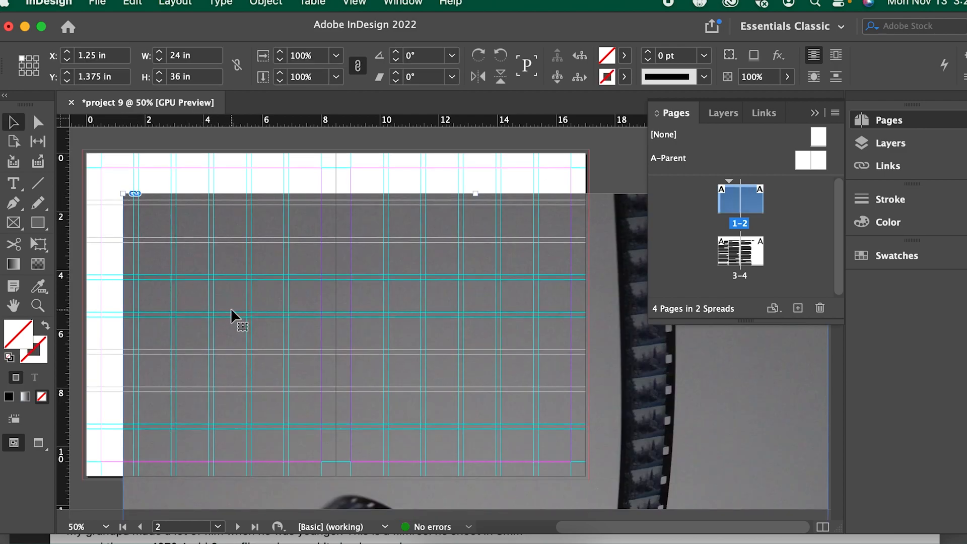
scroll(230, 307, "down", 3)
scroll(231, 307, "up", 3)
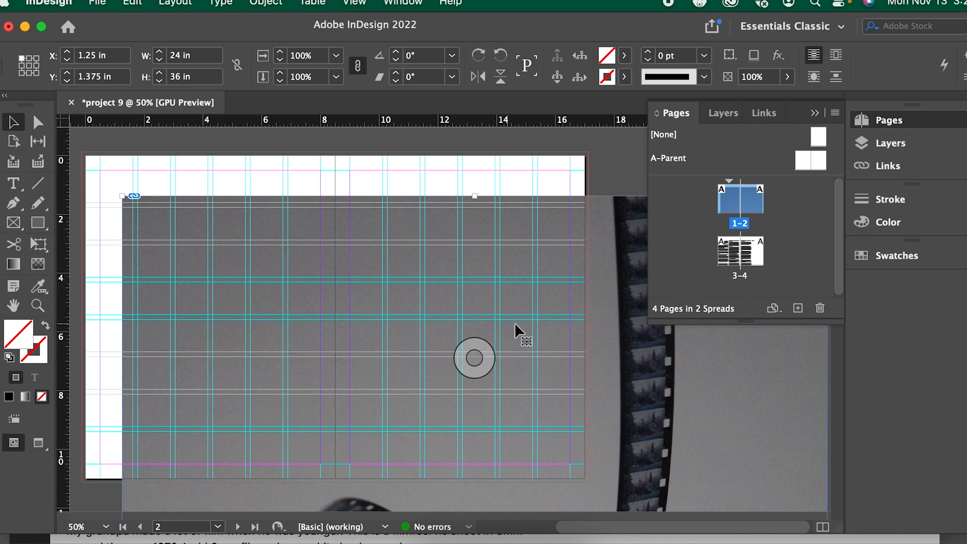
key("BackSpace")
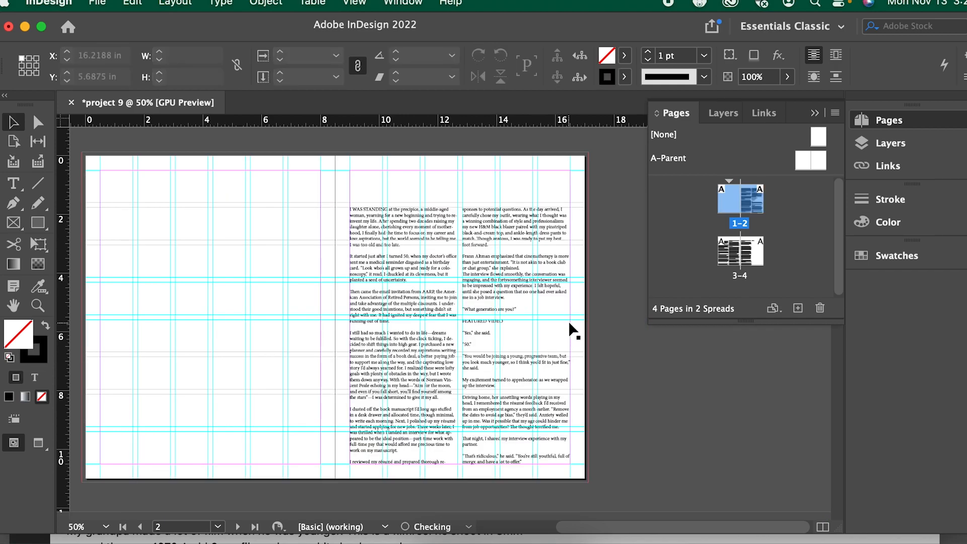
key("super+z")
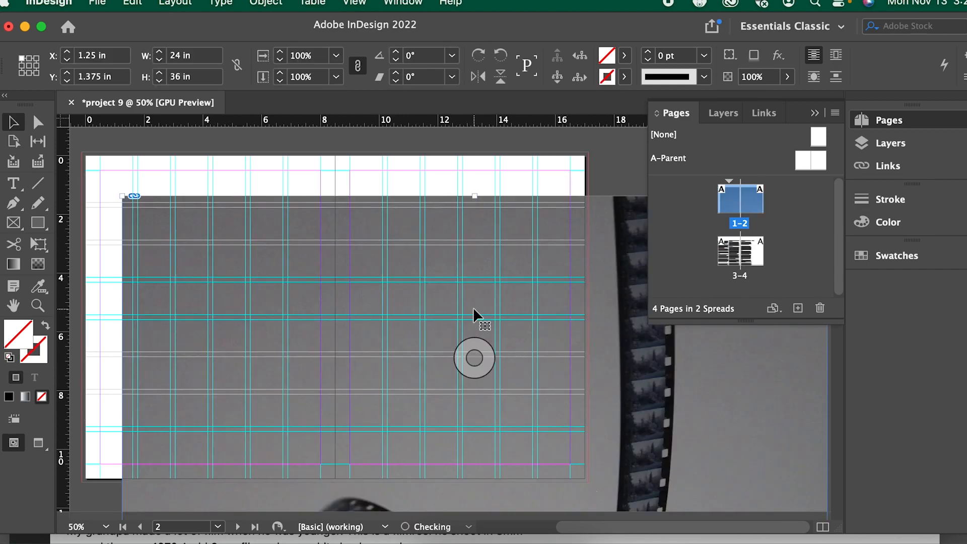
key("super+z")
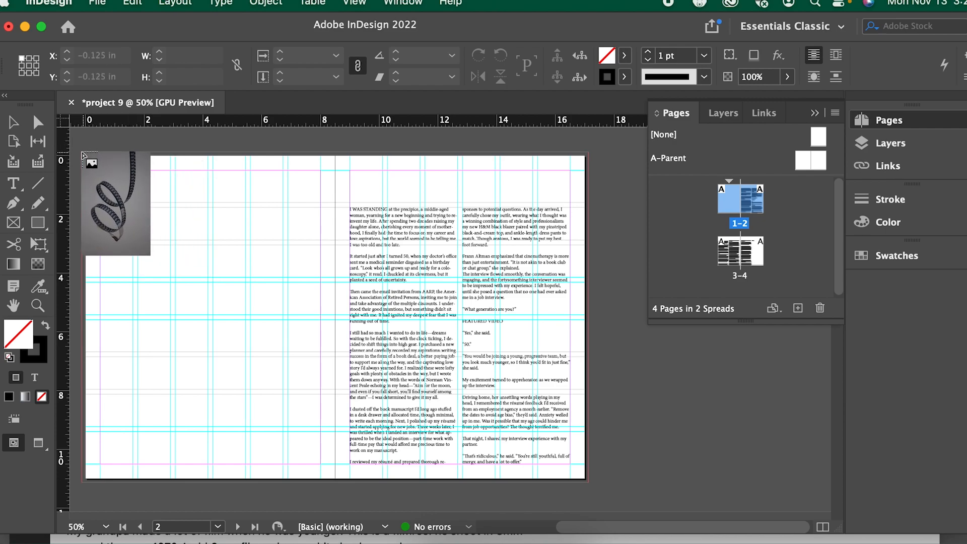
Place the film strip photo on page 1 at about 7.92 by 11.88 in and shift it to X -0.125 in, Y -0.5233 in.
left_click_drag(83, 155, 361, 456)
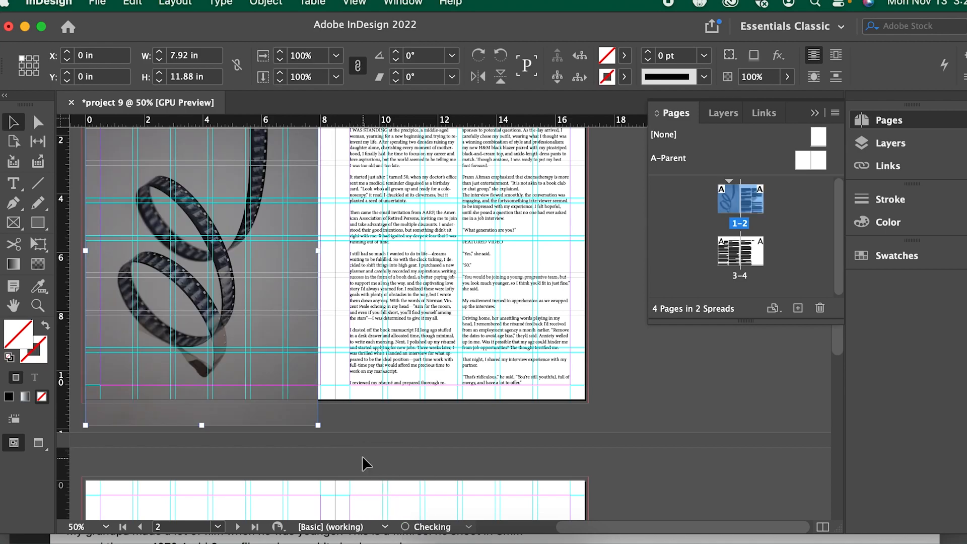
scroll(237, 326, "up", 5)
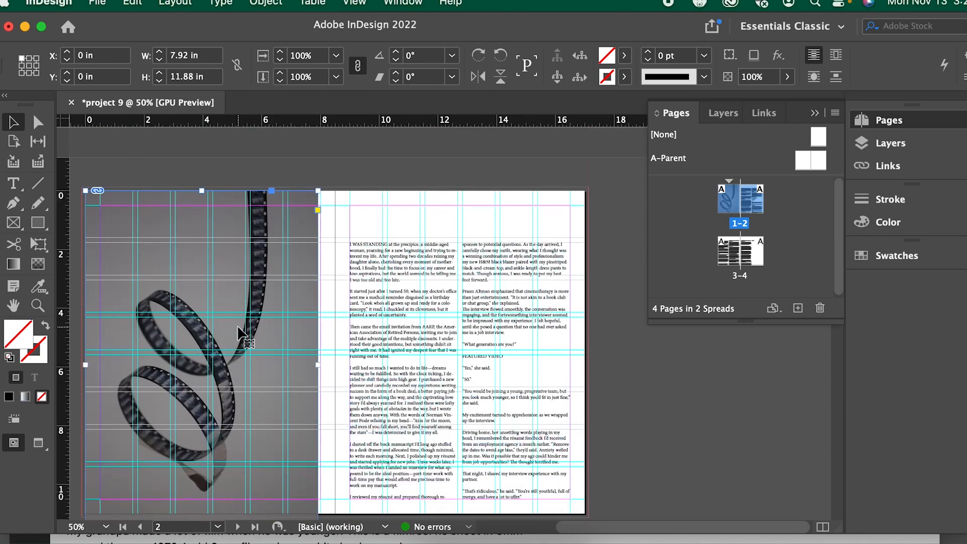
scroll(236, 327, "down", 2)
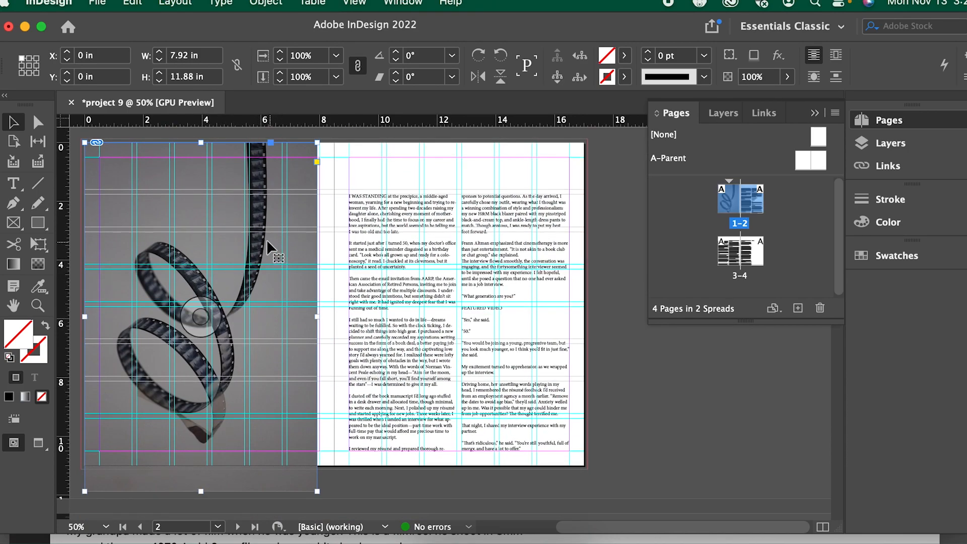
mouse_move(240, 252)
left_mouse_down()
mouse_move(259, 246)
mouse_move(238, 241)
left_mouse_up()
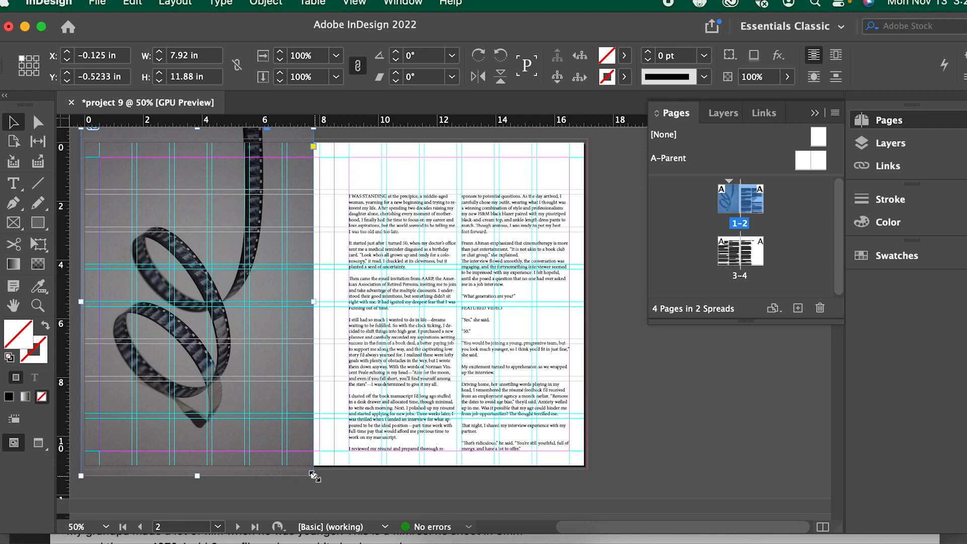
Try enlarging only the photo's frame to about 8.63 by 12.57 in, and undo the resize.
left_click_drag(314, 476, 335, 493)
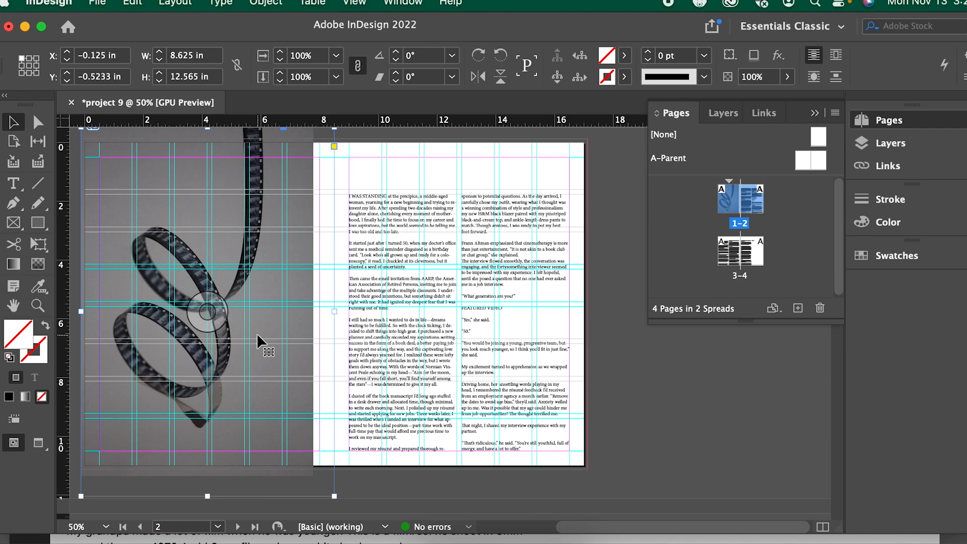
key("super+z")
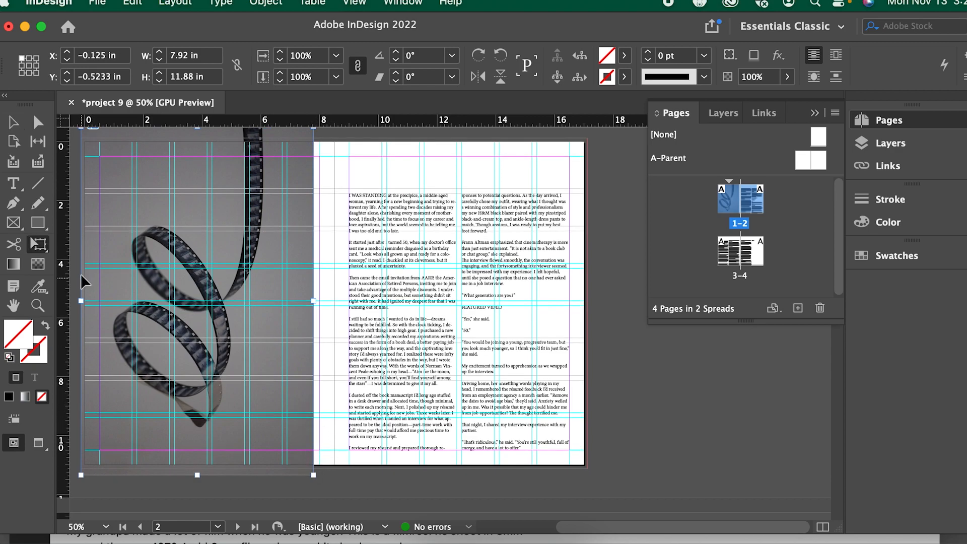
Scale the photo together with its frame to about 8.63 by 12.94 in using Free Transform, and deselect it.
left_click(42, 246)
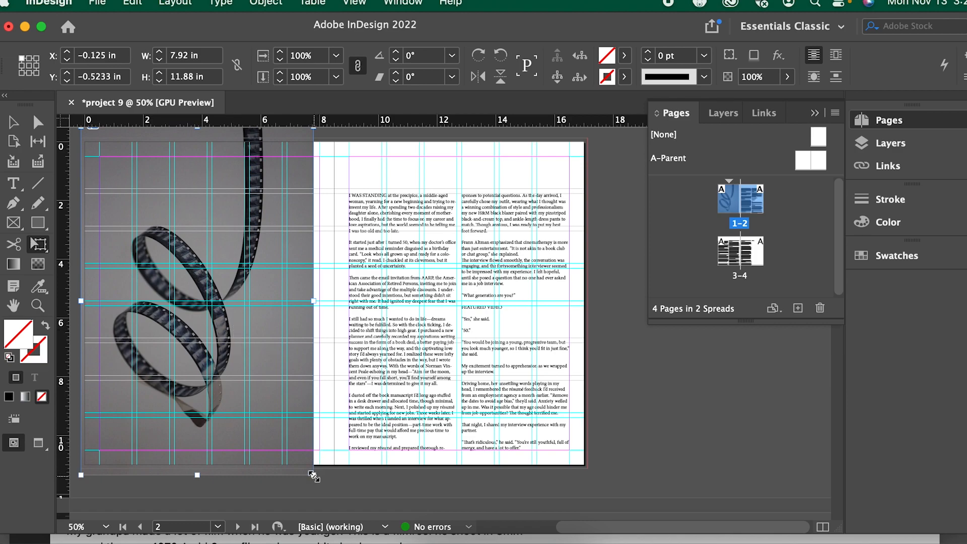
left_click_drag(313, 475, 336, 505)
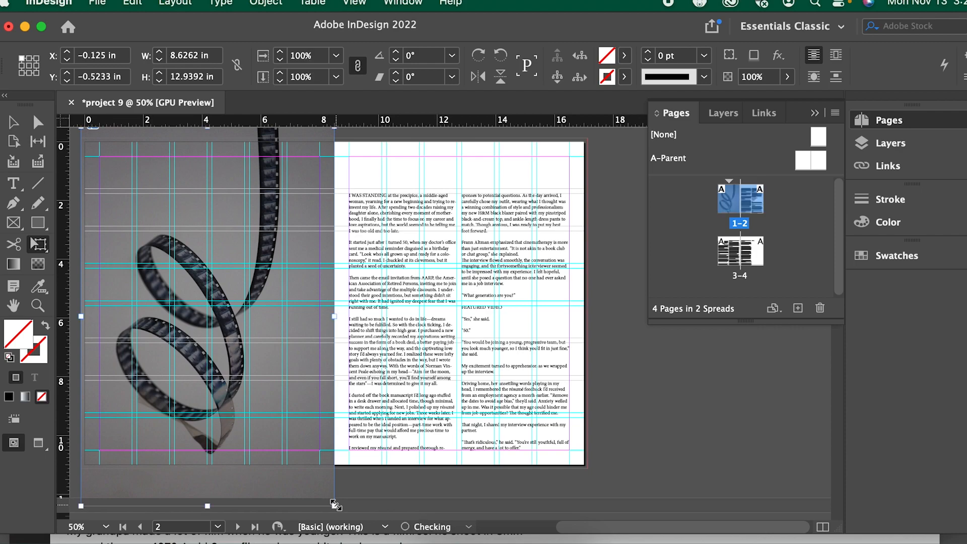
left_click(373, 482)
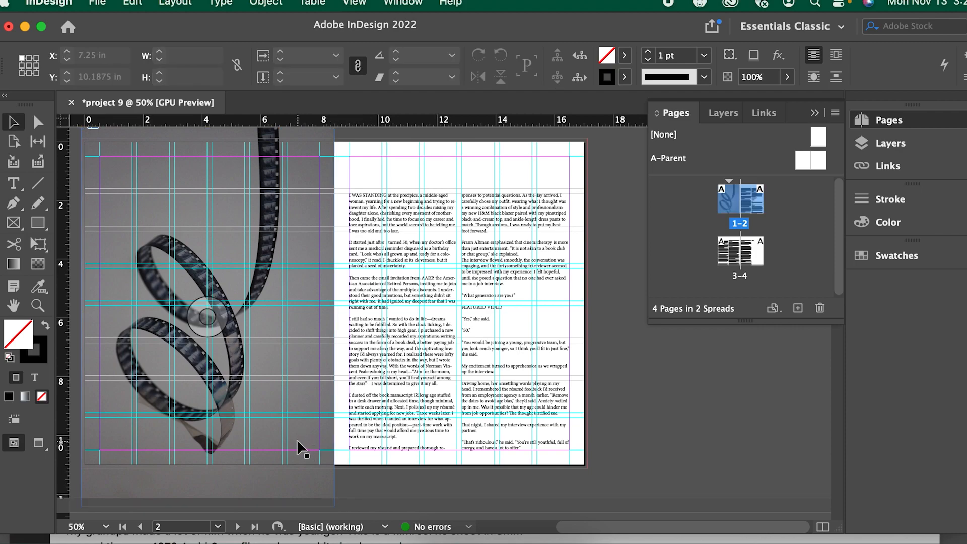
Move the film strip photo up to Y -0.8863 in and crop its frame's top and bottom edges to page 1's bleed guides.
left_click_drag(297, 439, 297, 432)
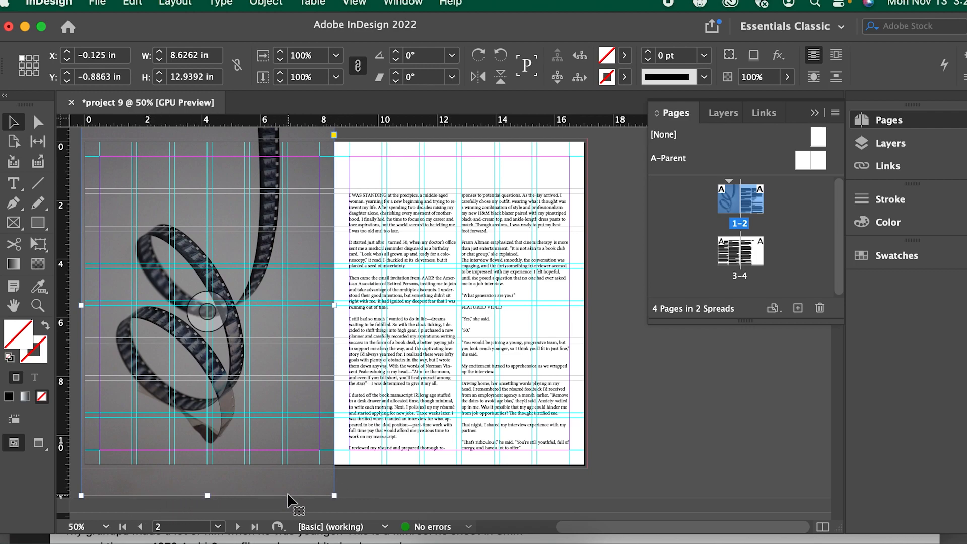
scroll(252, 403, "down", 1)
scroll(253, 403, "up", 1)
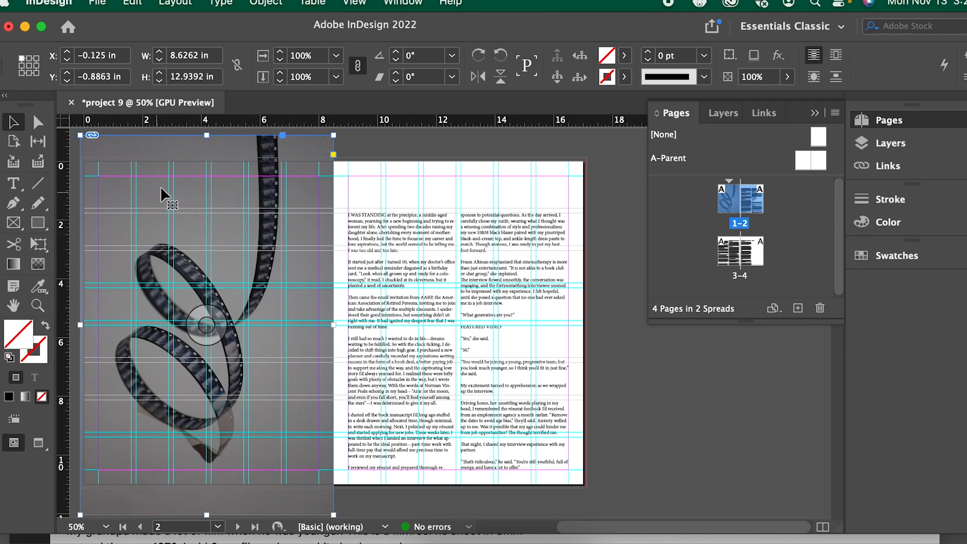
scroll(223, 169, "down", 1)
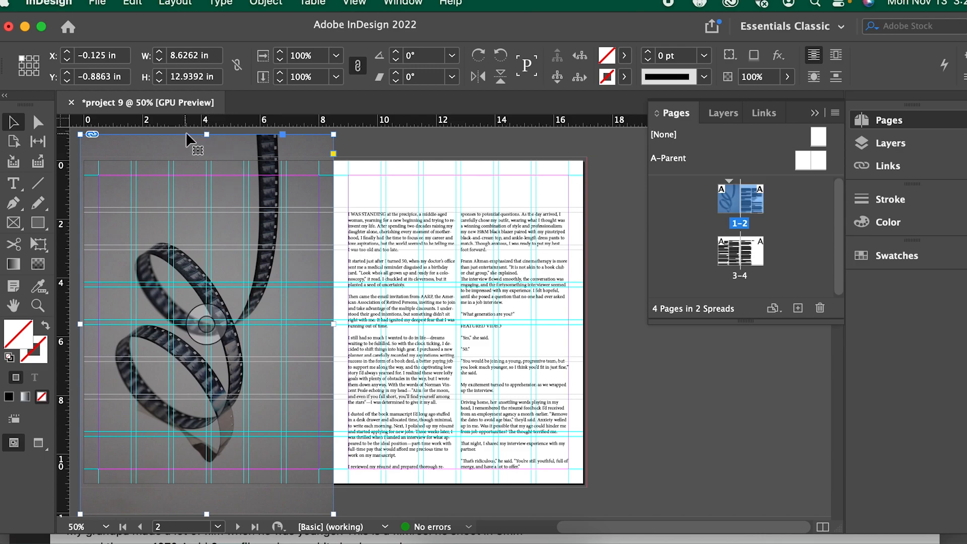
left_click_drag(206, 134, 209, 154)
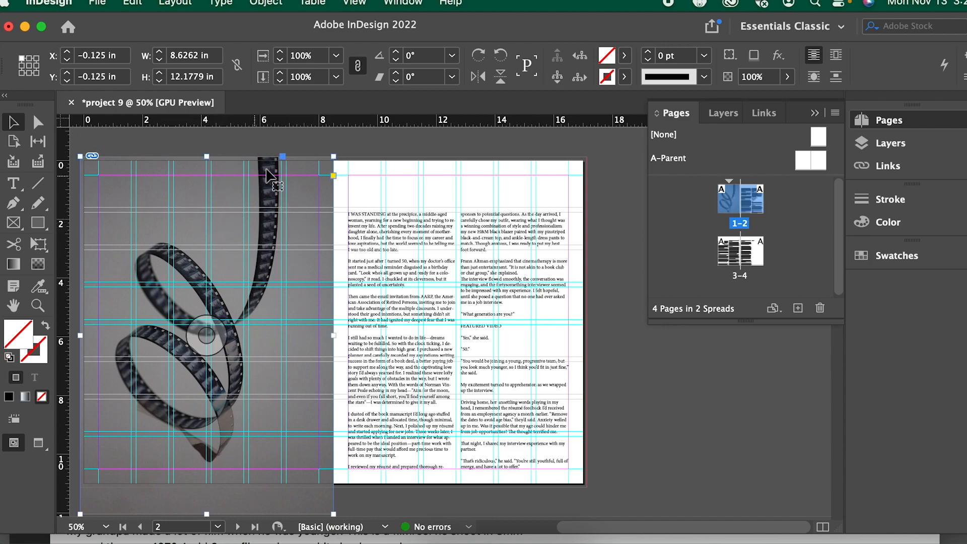
left_click_drag(207, 514, 210, 486)
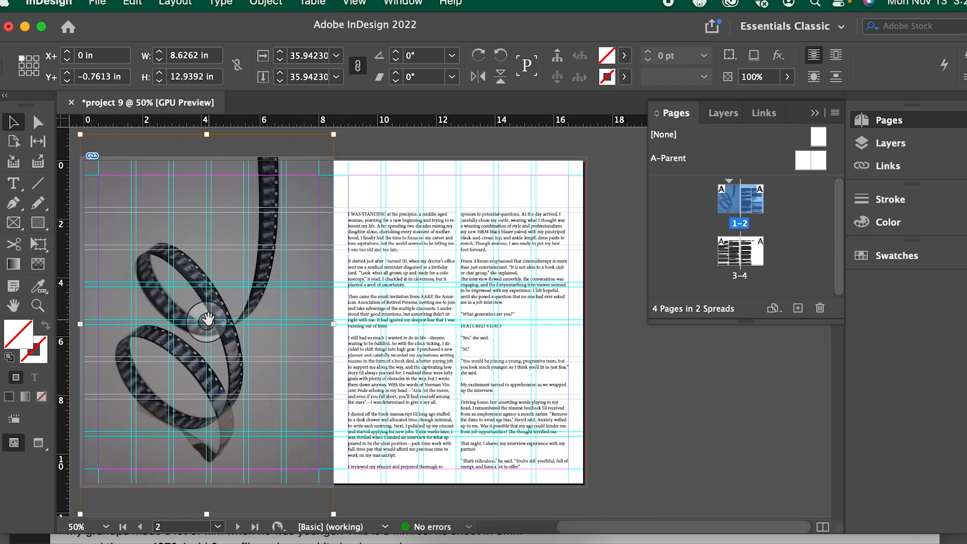
Try different positions for the film strip image inside its cropped frame on page 1 using the content grabber.
left_click_drag(207, 319, 247, 370)
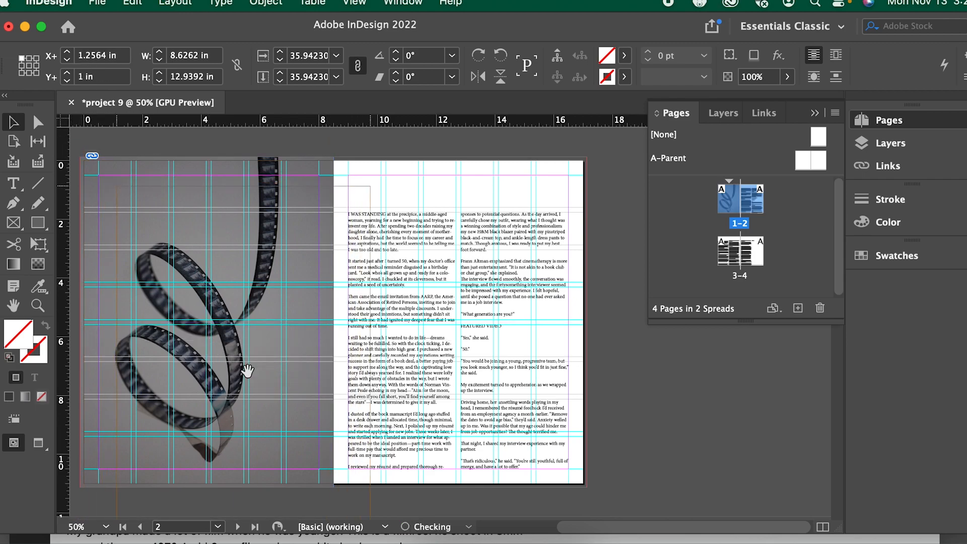
left_click_drag(210, 330, 259, 397)
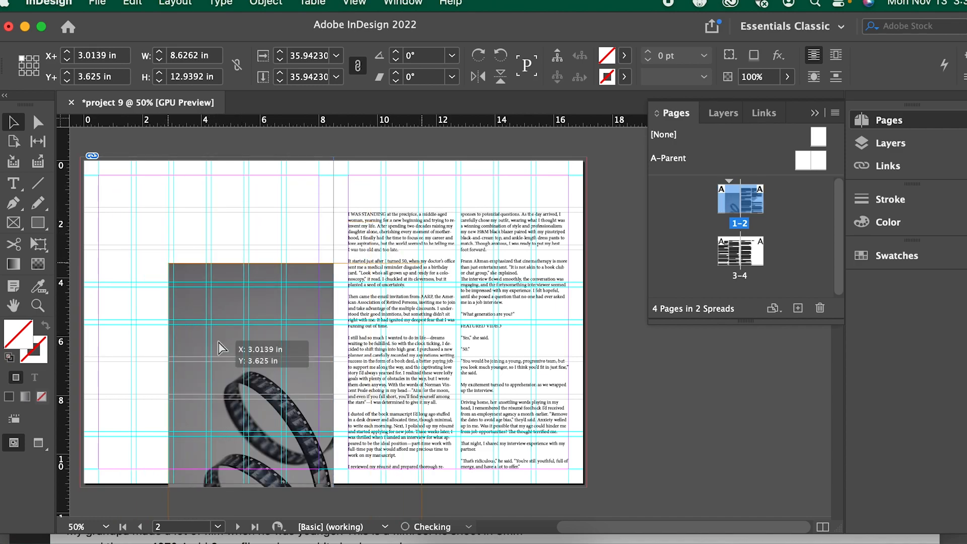
left_click_drag(217, 344, 248, 388)
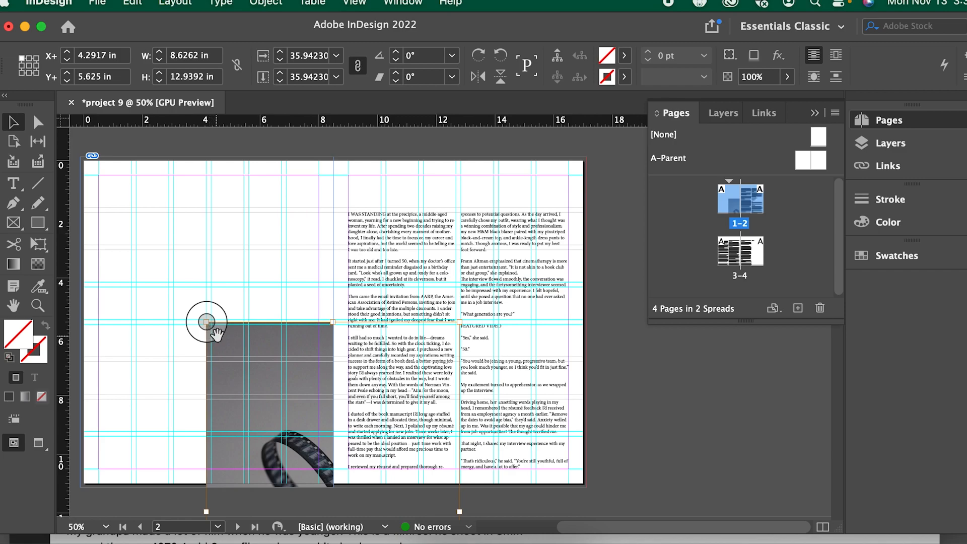
left_click_drag(210, 328, 126, 226)
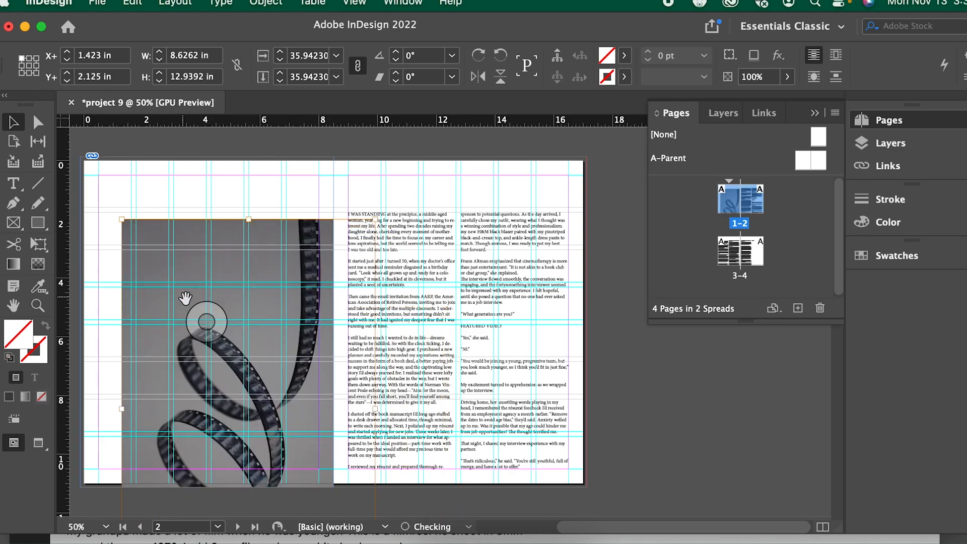
left_click_drag(210, 328, 195, 313)
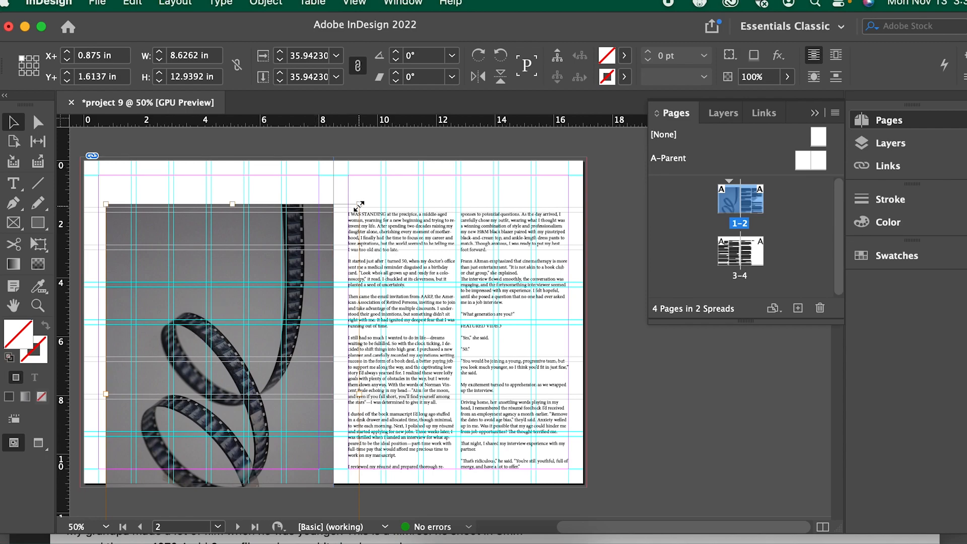
Enlarge the film strip image within its frame, reposition it to fill page 1 including the bleed, and hide the guides.
left_click_drag(359, 205, 402, 140)
left_click_drag(205, 319, 204, 358)
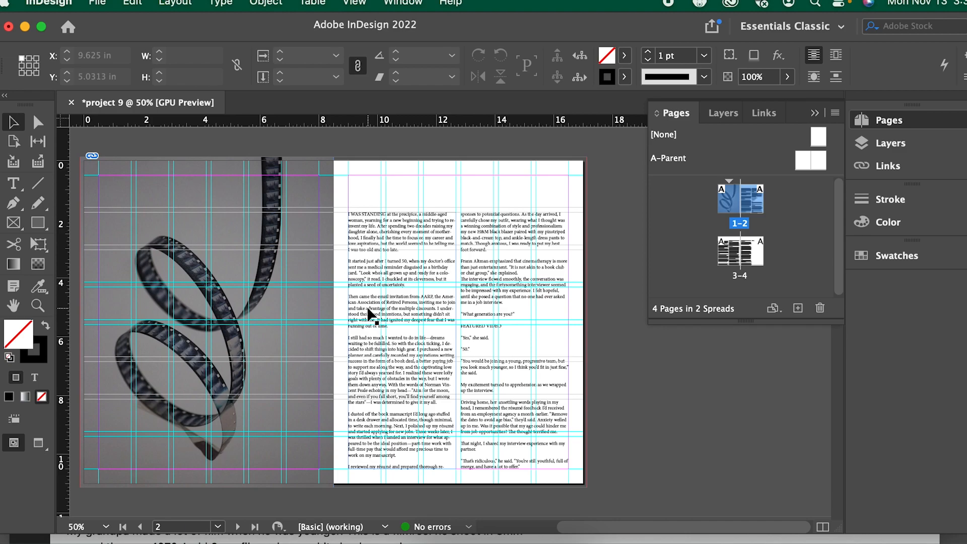
key("super+semicolon")
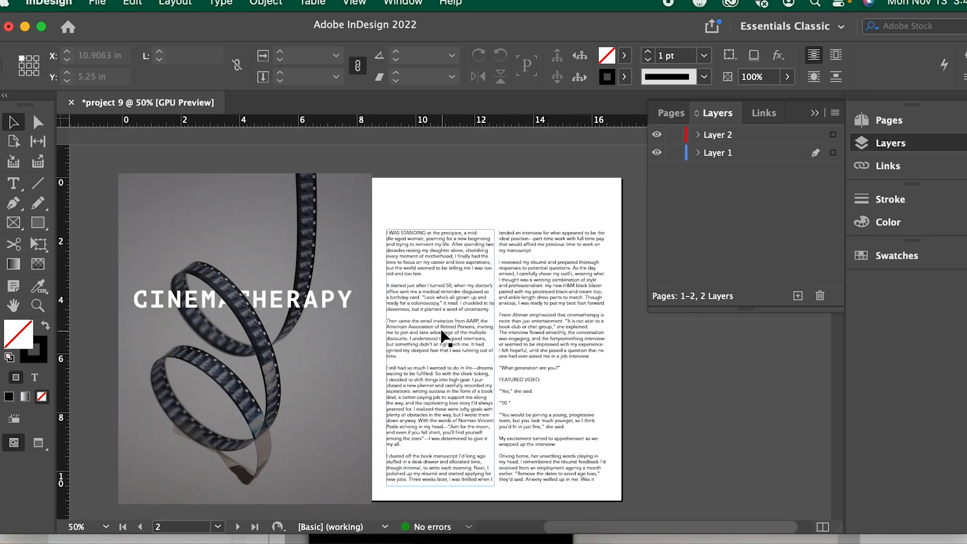
Examine the article's text columns on both spreads for words hyphenated at line ends.
scroll(439, 336, "down", 10)
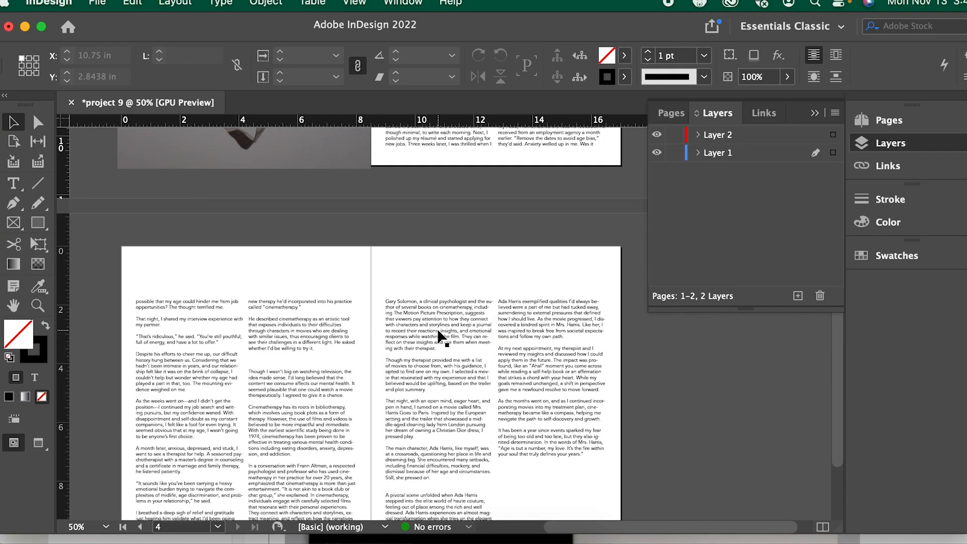
scroll(439, 337, "down", 2)
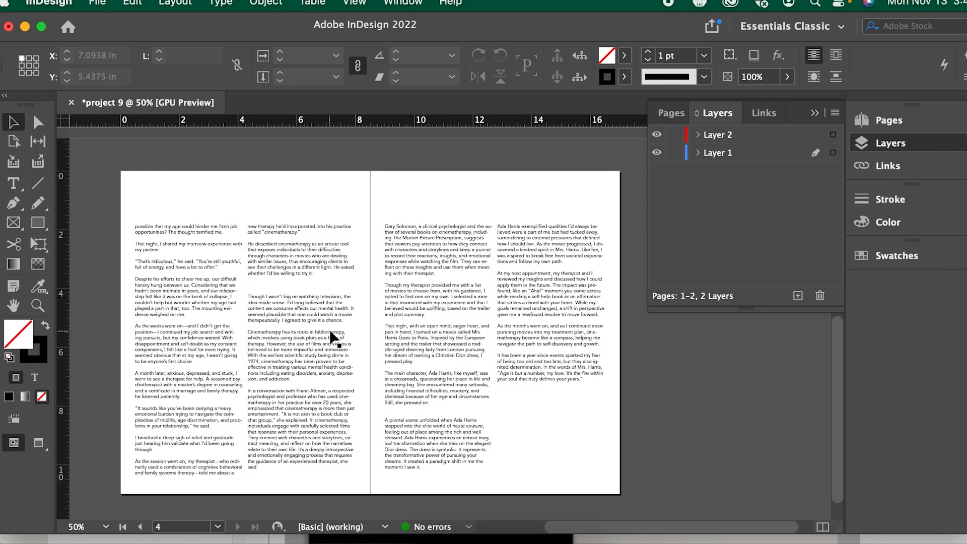
scroll(331, 335, "up", 1)
scroll(330, 331, "up", 10)
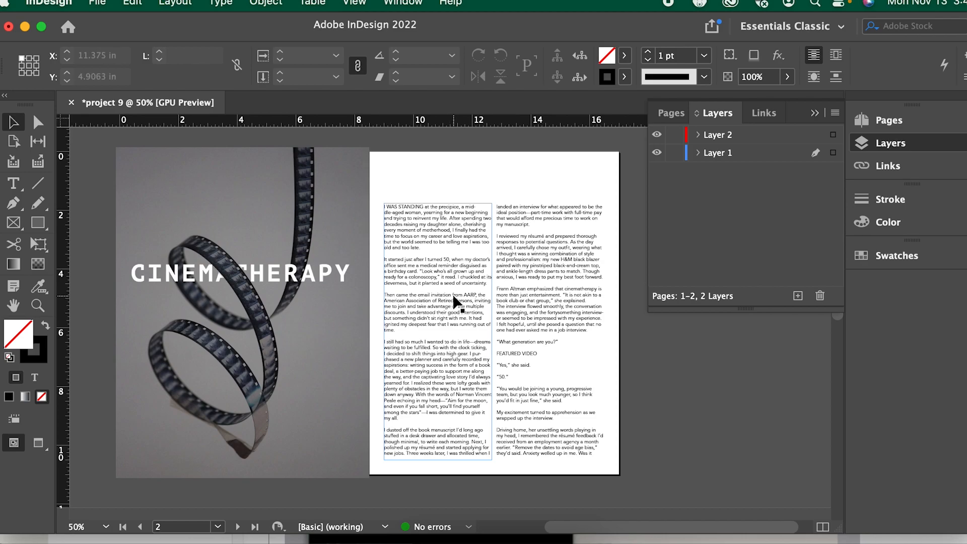
double_click(465, 291)
key("super+1")
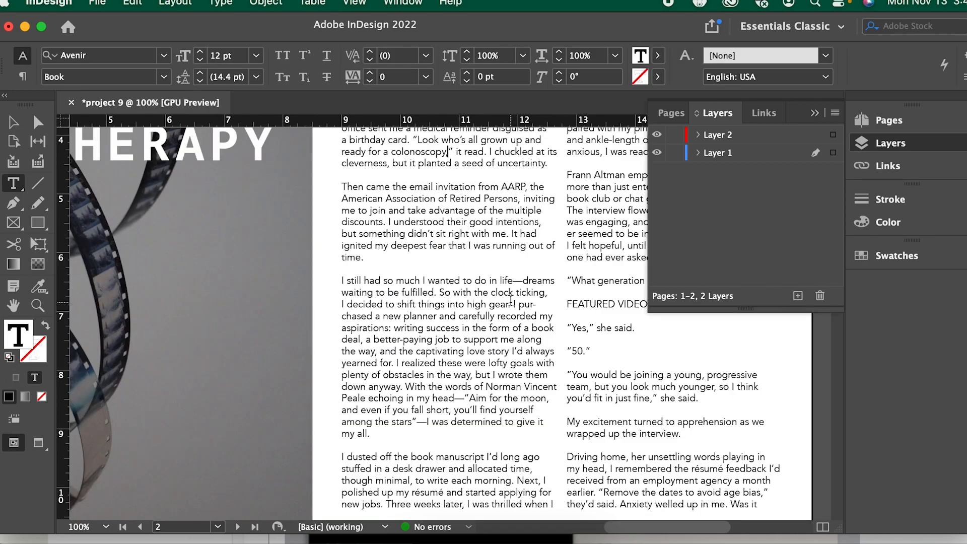
scroll(510, 300, "down", 2)
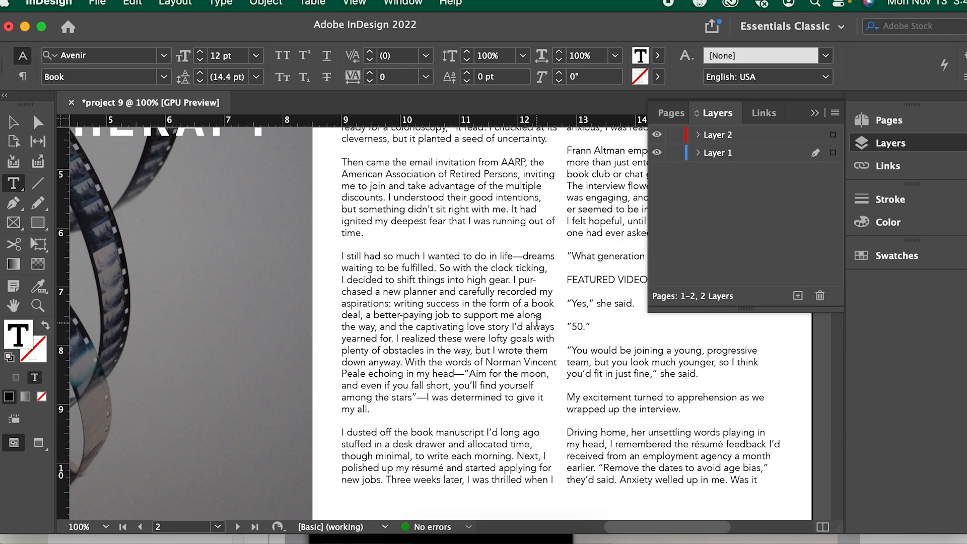
scroll(537, 320, "right", 5)
scroll(536, 320, "right", 4)
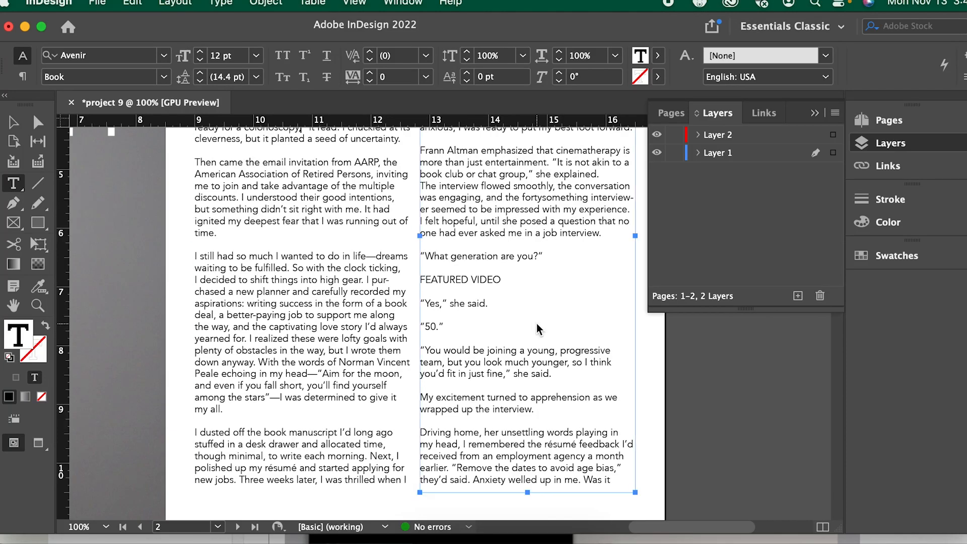
key("super+minus")
scroll(518, 335, "down", 3)
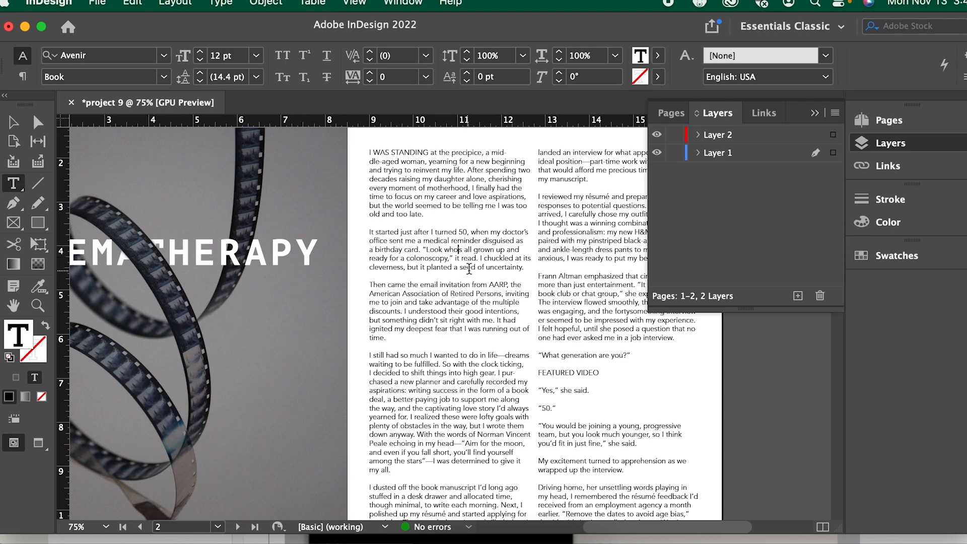
Select the entire threaded article text and turn off hyphenation in its paragraph settings.
key("super+a")
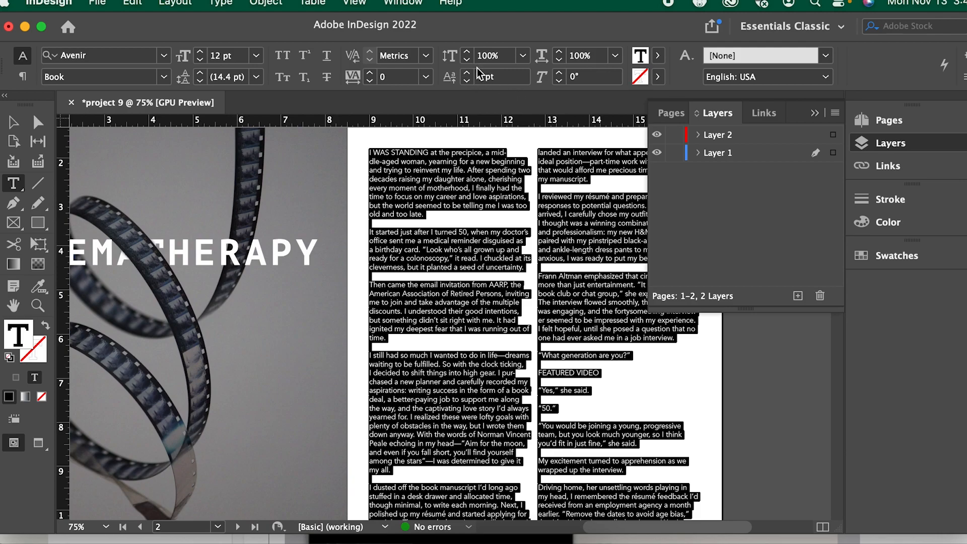
left_click(398, 2)
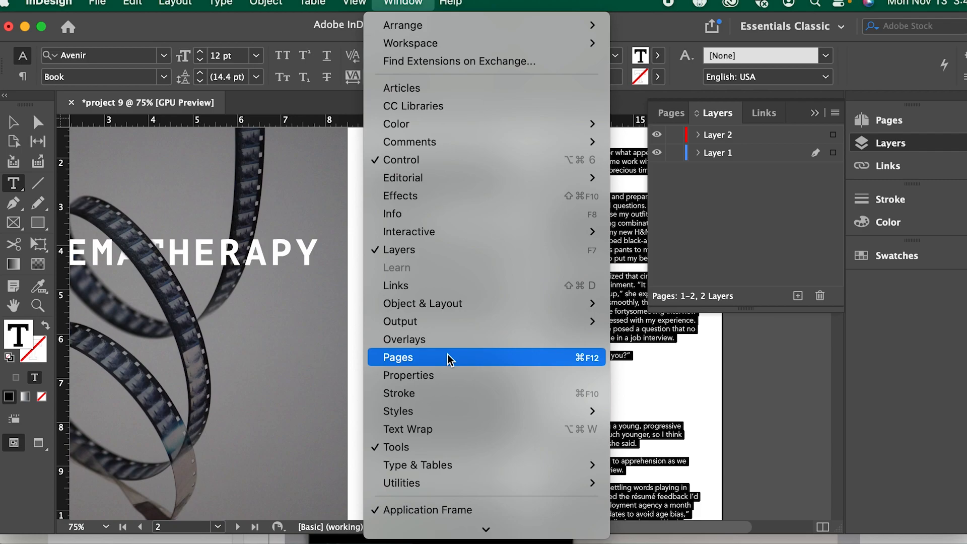
mouse_move(446, 469)
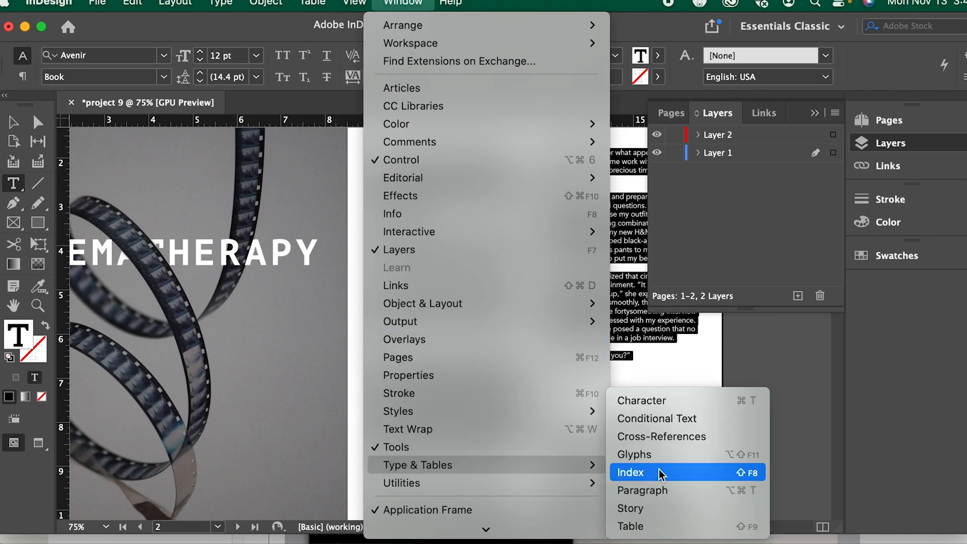
left_click(692, 491)
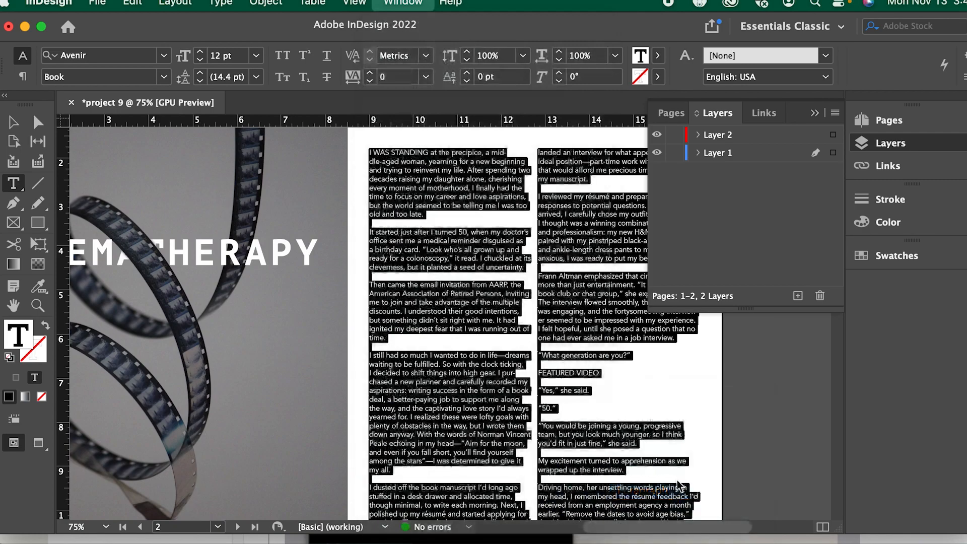
left_click_drag(662, 283, 804, 214)
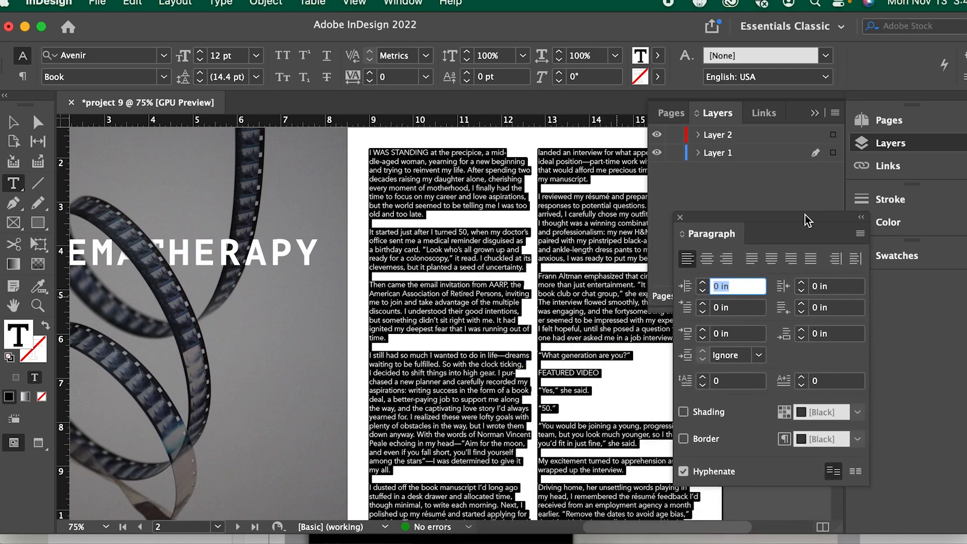
left_click(683, 471)
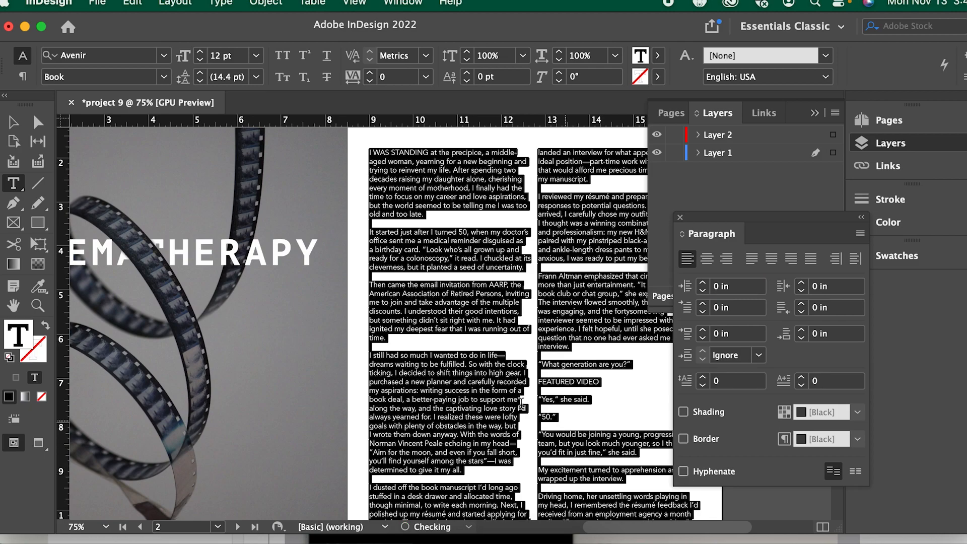
Review the reflowed text columns across spreads 1-2 and 3-4, checking the line breaks and column ends.
scroll(469, 342, "down", 5)
scroll(469, 344, "down", 3)
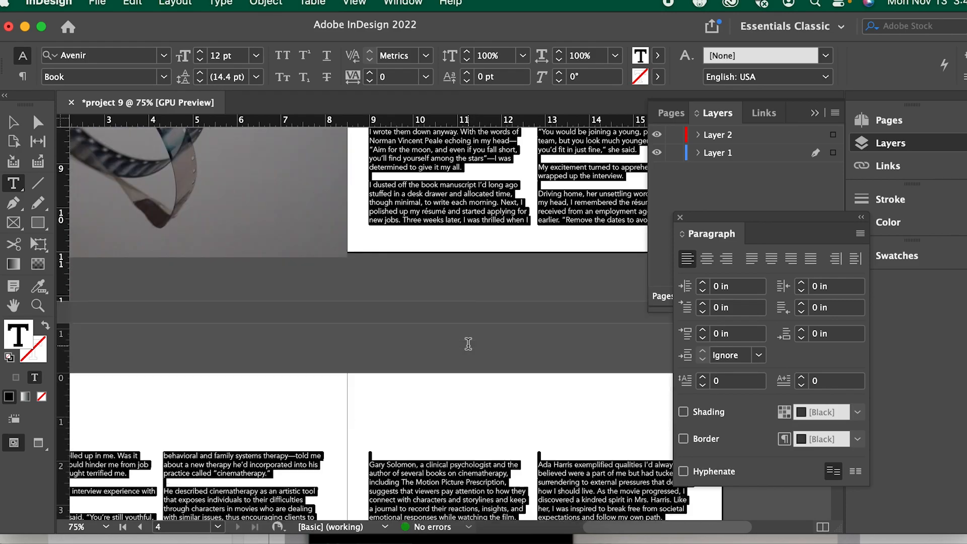
scroll(468, 344, "up", 3)
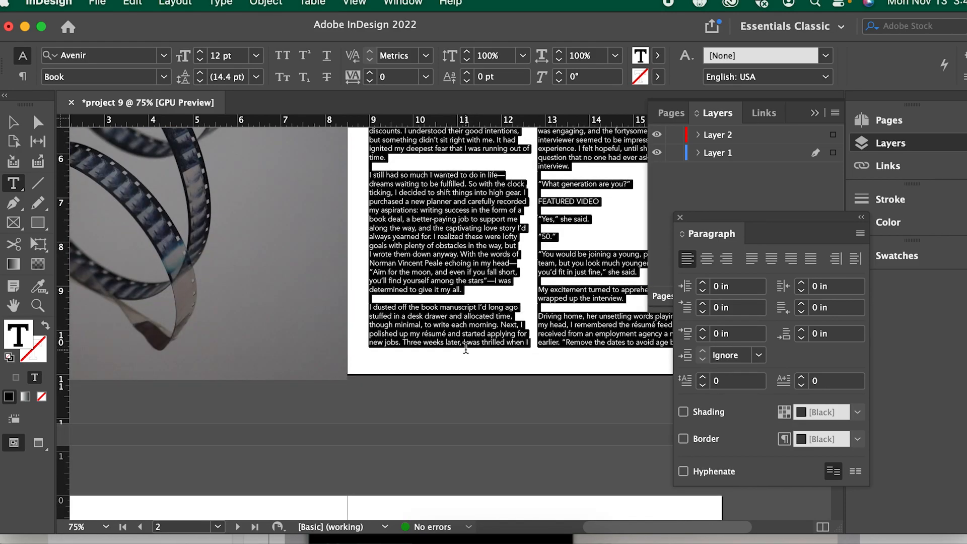
scroll(466, 348, "down", 4)
scroll(471, 356, "up", 11)
scroll(473, 358, "down", 4)
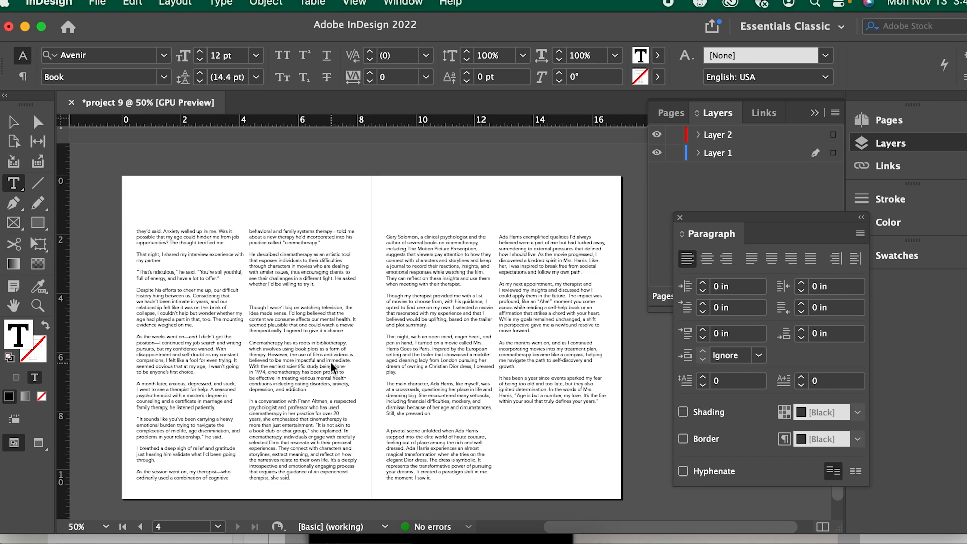
scroll(348, 322, "down", 2)
scroll(348, 321, "up", 4)
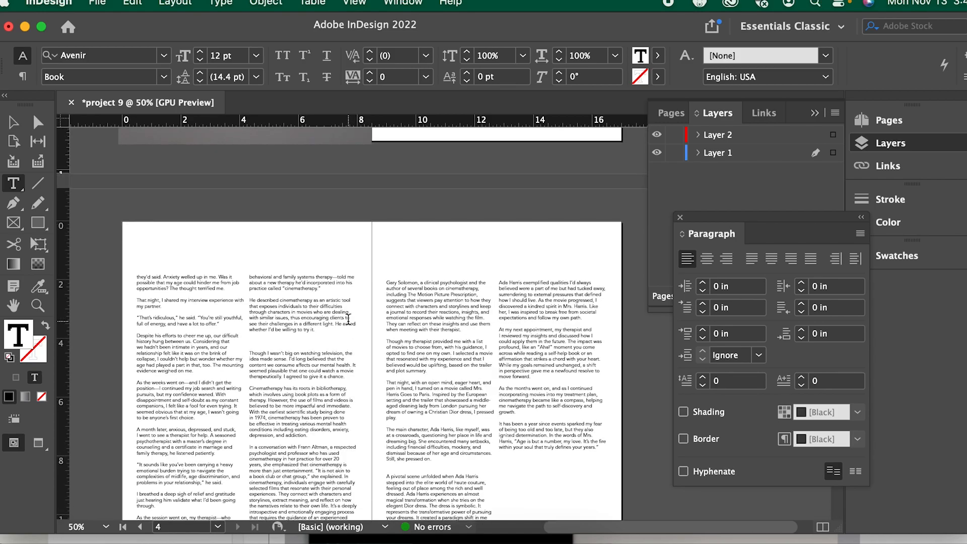
scroll(349, 321, "up", 5)
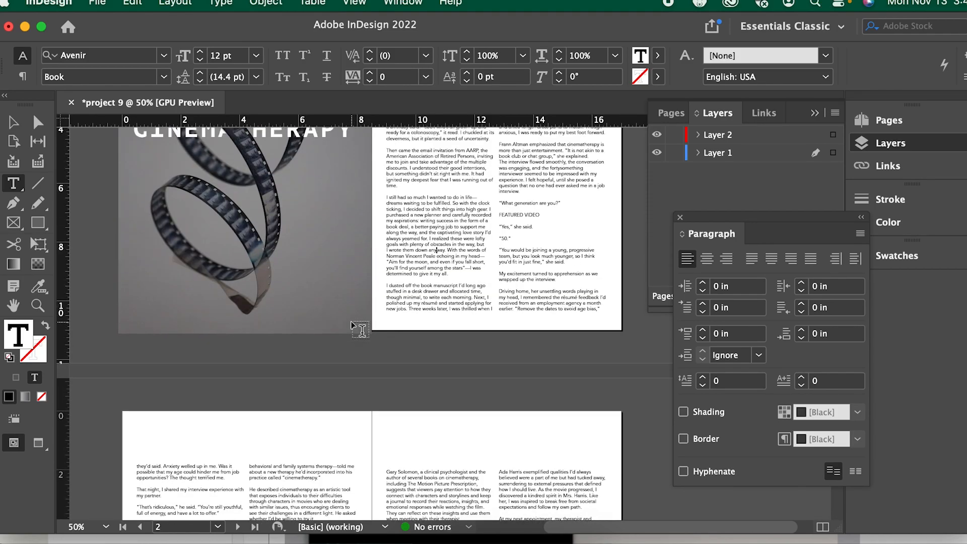
scroll(351, 322, "up", 2)
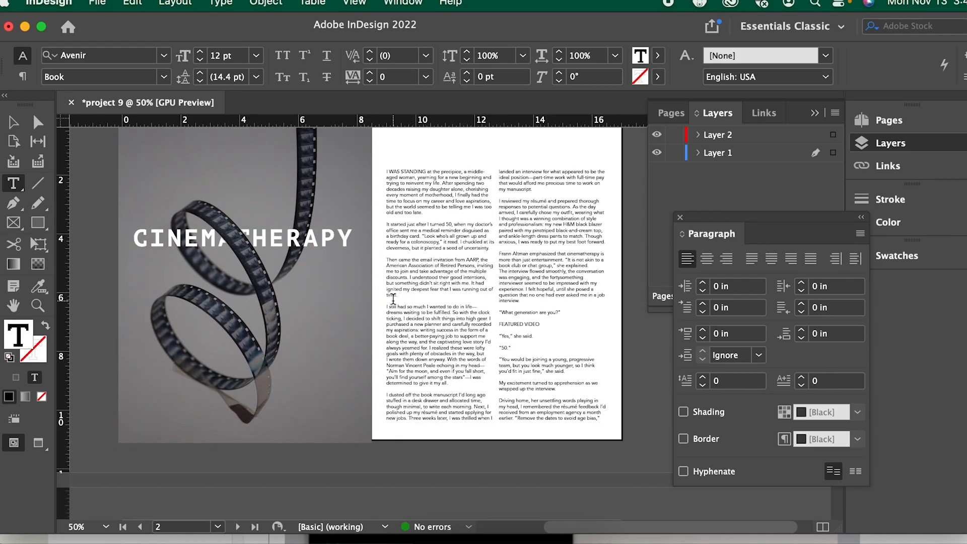
key("super+equal")
key("super+equal")
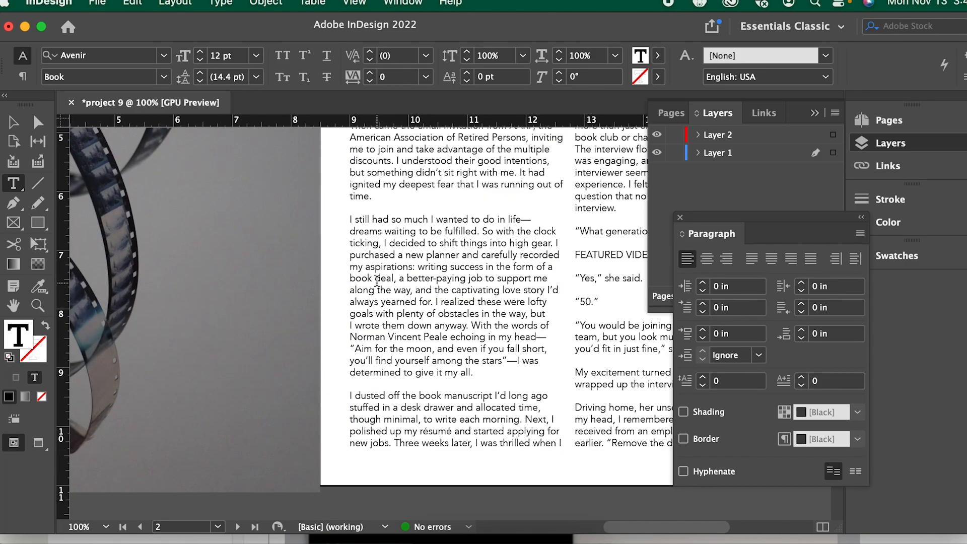
scroll(377, 280, "up", 3)
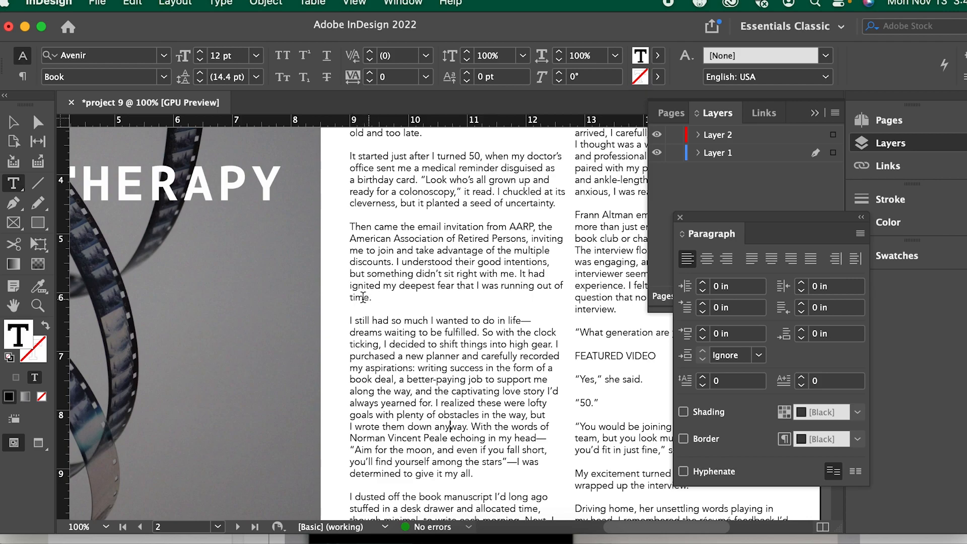
key("super+minus")
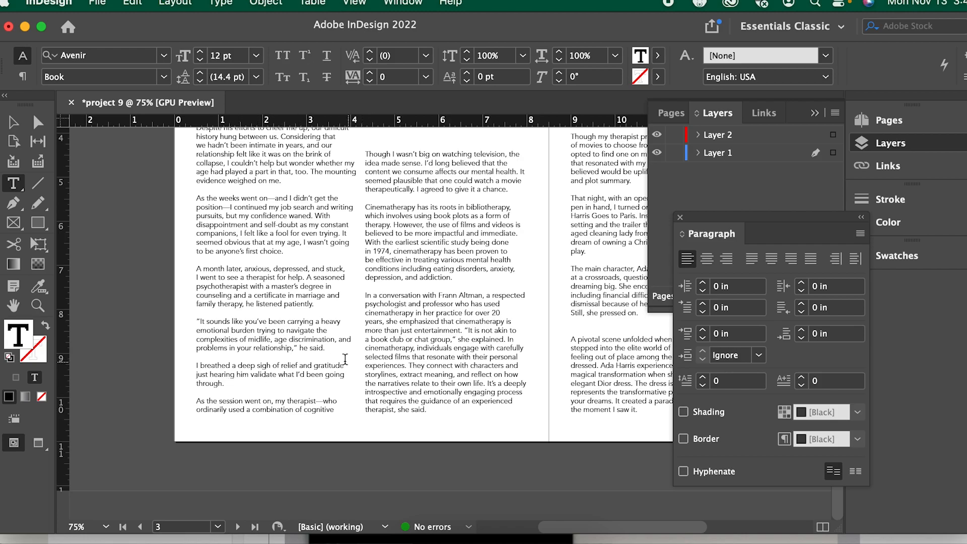
key("super")
key("super+minus")
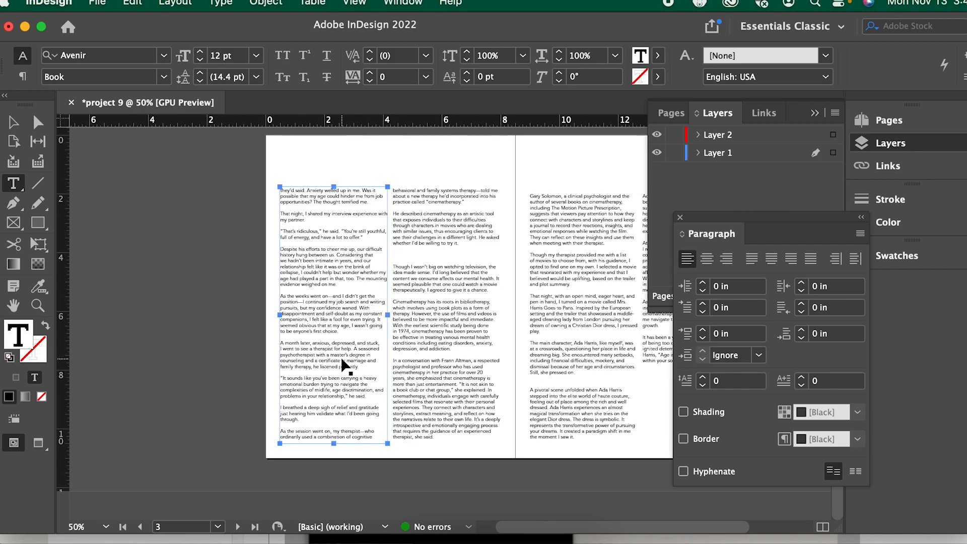
Examine the text columns on pages 3 and 4 for paragraphs whose last line is a single word.
key("super+equal")
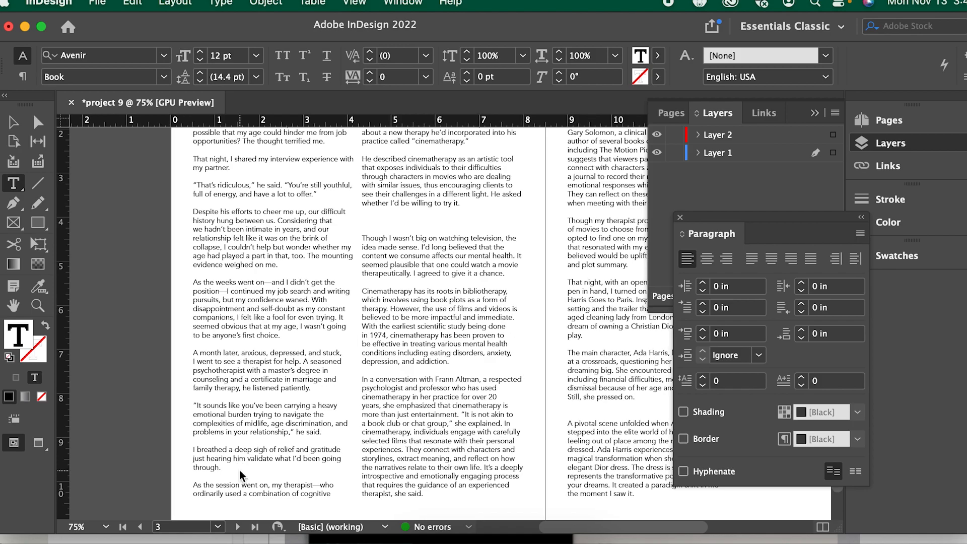
scroll(236, 468, "right", 2)
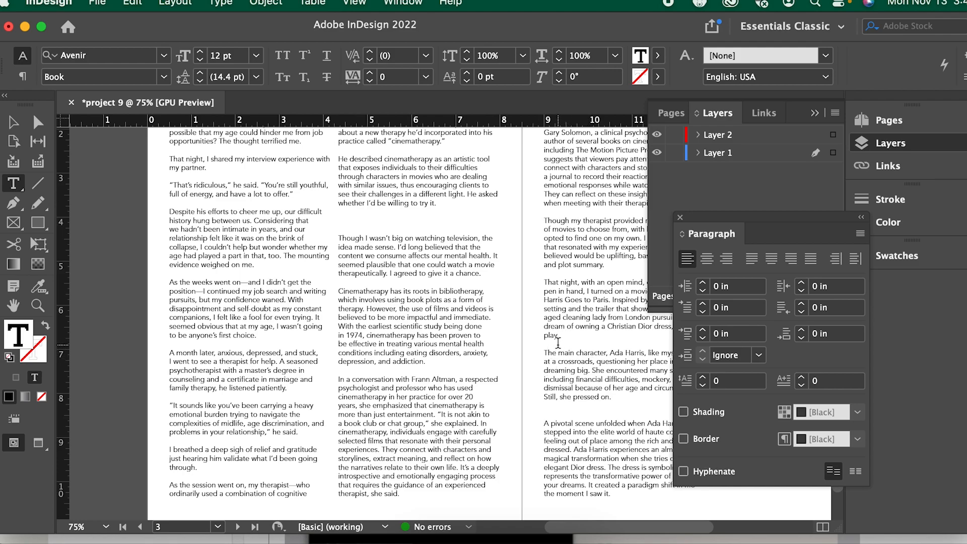
scroll(557, 342, "left", 3)
scroll(558, 342, "right", 6)
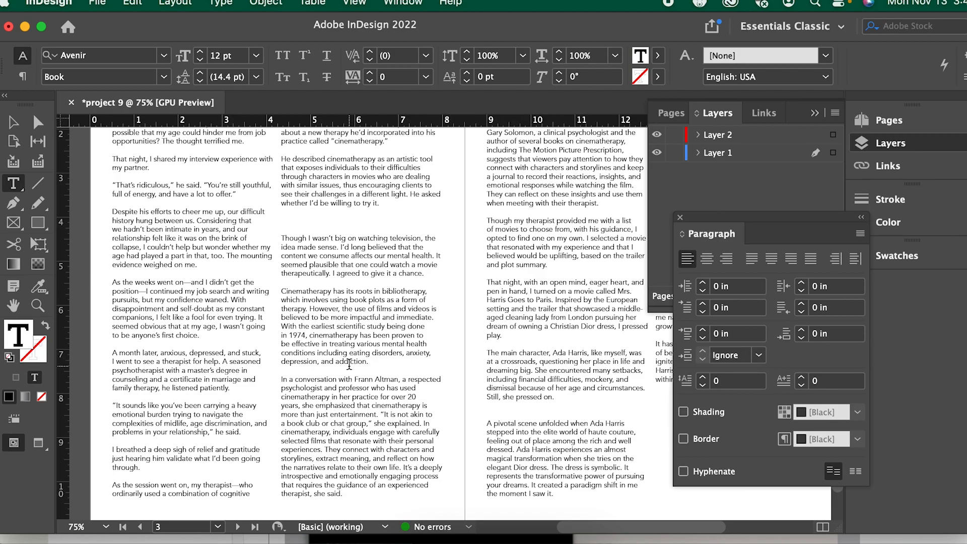
key("super+minus")
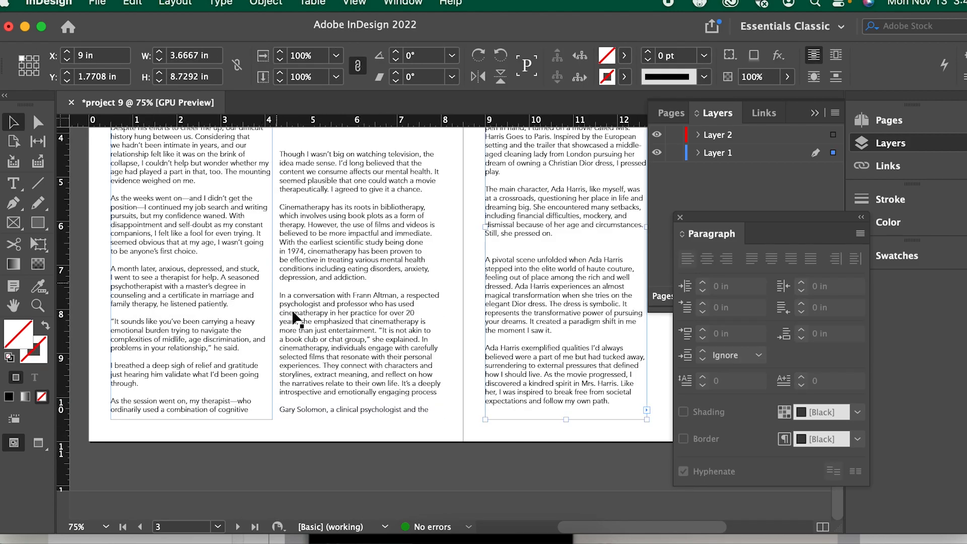
Deselect the text frame and compare the tops and bottoms of the columns on pages 3 and 4 for stranded lines.
left_click(329, 442)
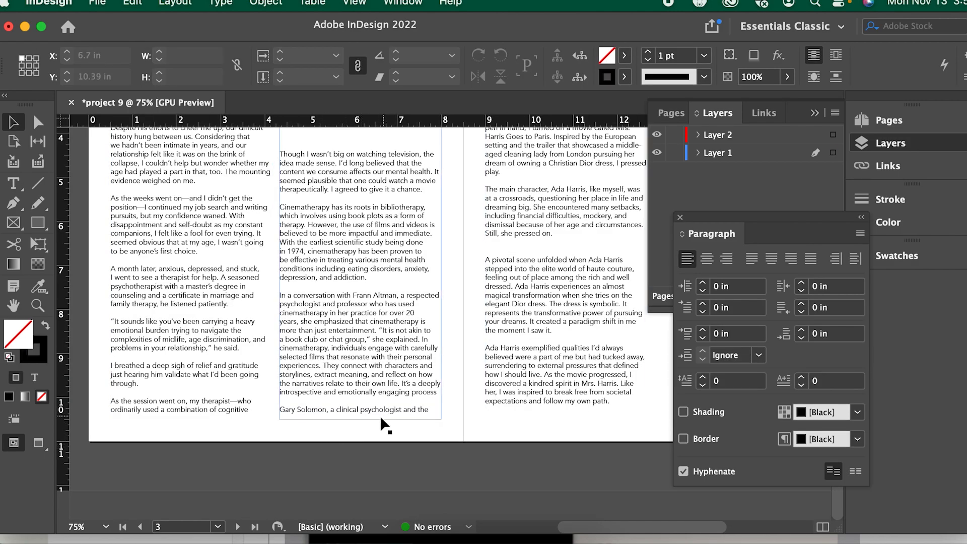
scroll(485, 403, "up", 10)
scroll(485, 403, "down", 4)
scroll(485, 403, "down", 10)
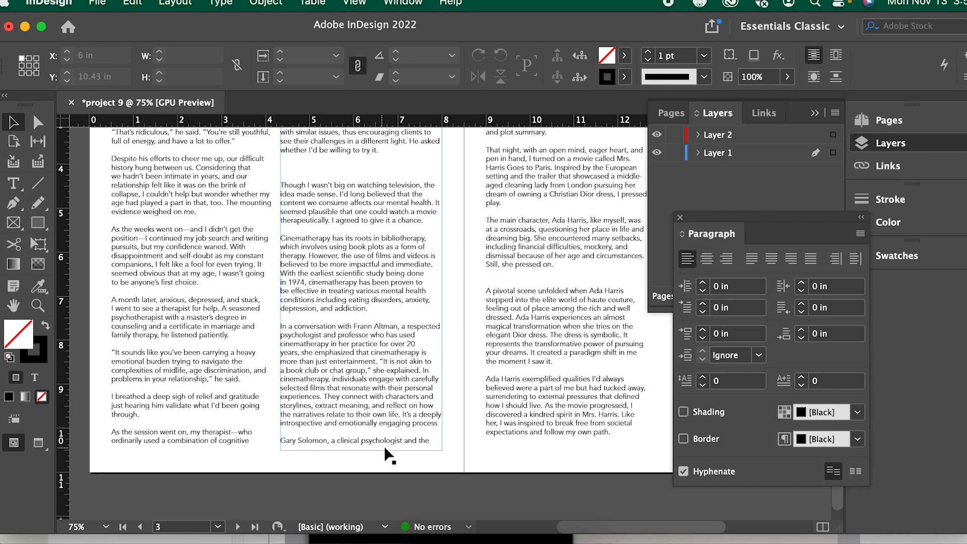
scroll(544, 398, "up", 8)
scroll(545, 399, "up", 4)
scroll(544, 398, "down", 3)
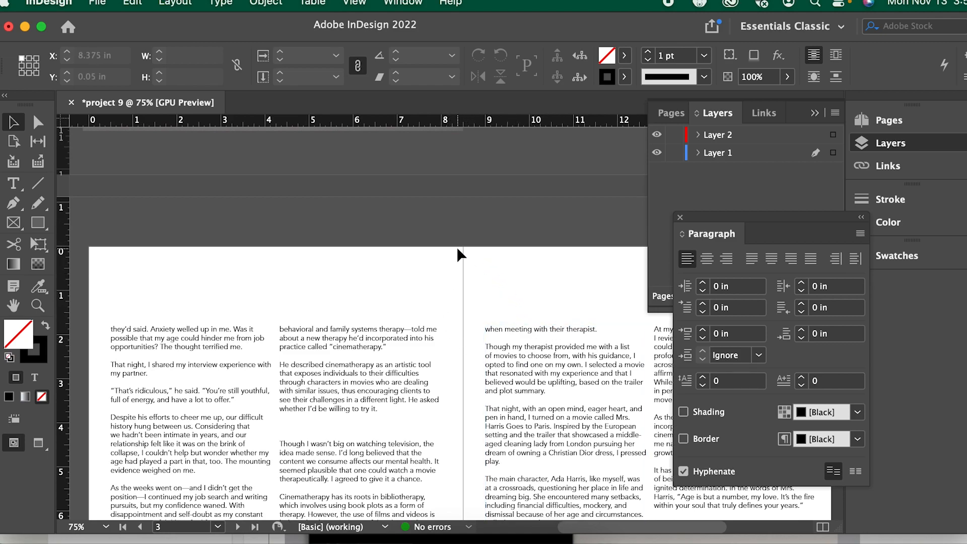
key("super+minus")
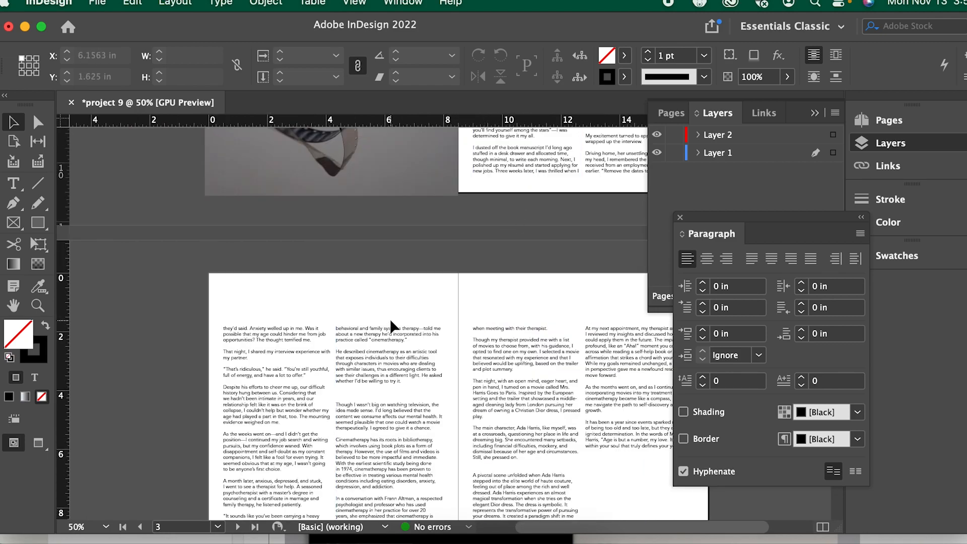
scroll(388, 319, "down", 5)
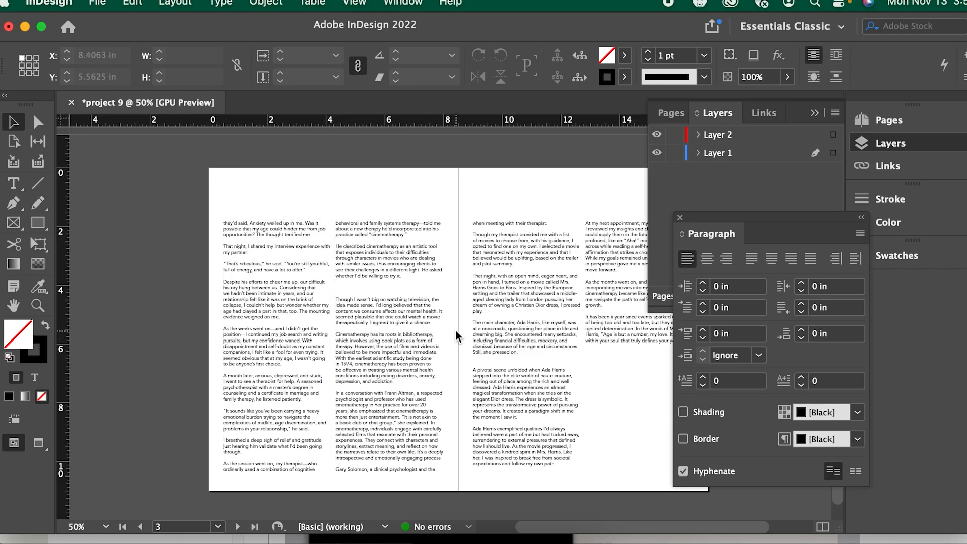
Select the page 2 paragraph starting "Then came the email invitation from AARP" and display the Character settings beside the text.
scroll(455, 332, "up", 15)
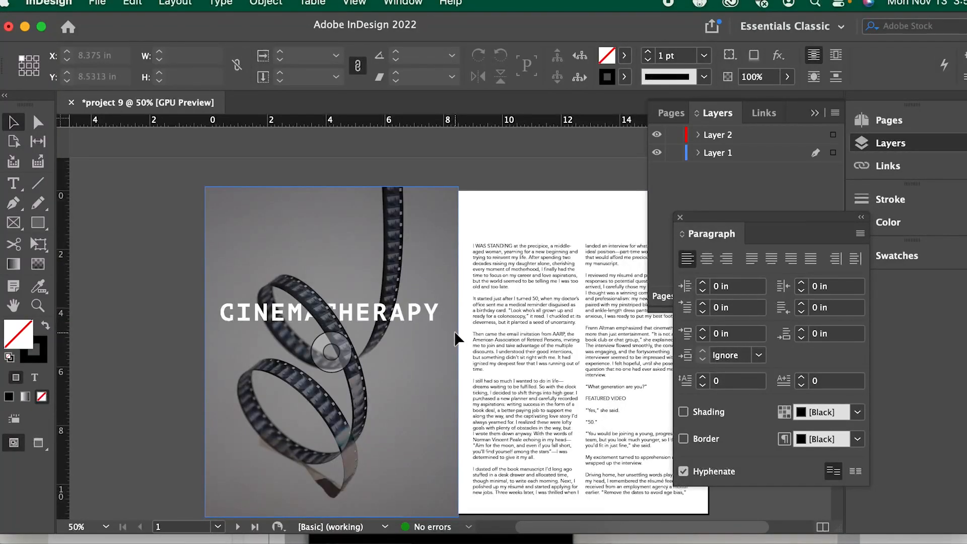
scroll(454, 332, "left", 1)
scroll(454, 332, "right", 2)
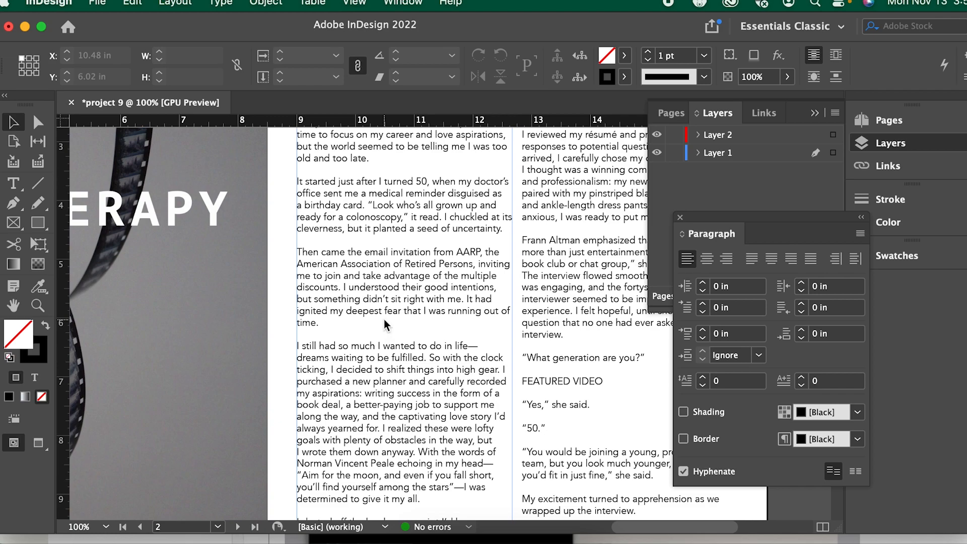
double_click(316, 309)
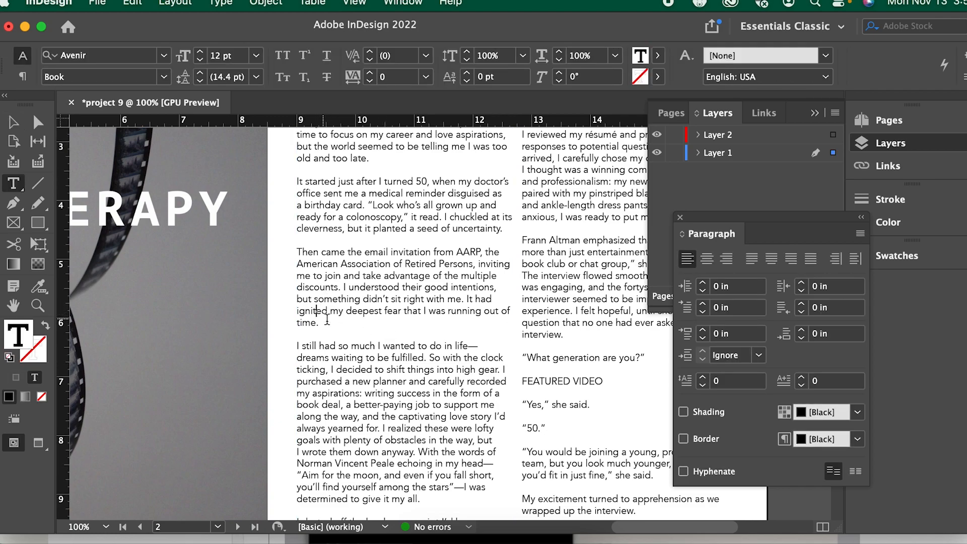
mouse_move(320, 323)
left_mouse_down()
mouse_move(289, 296)
mouse_move(284, 252)
left_mouse_up()
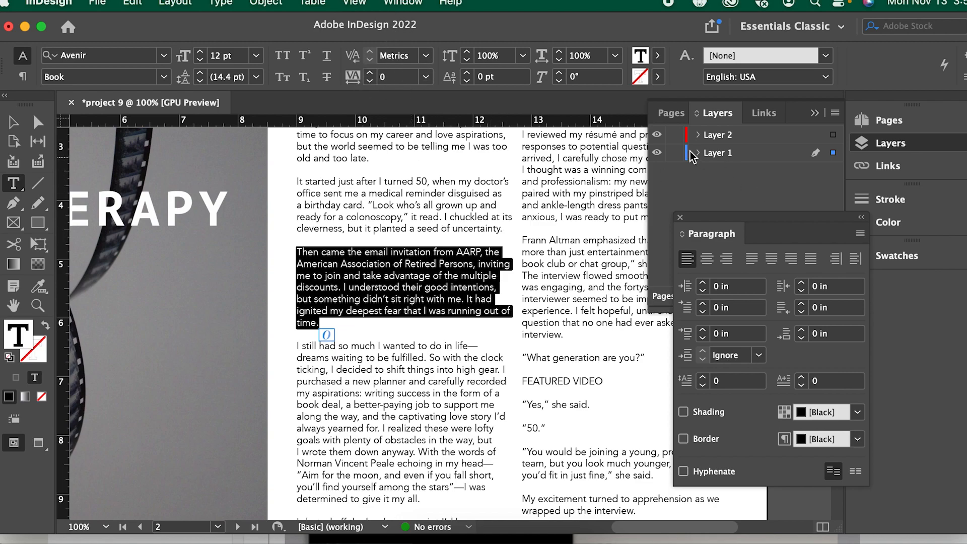
left_click(412, 5)
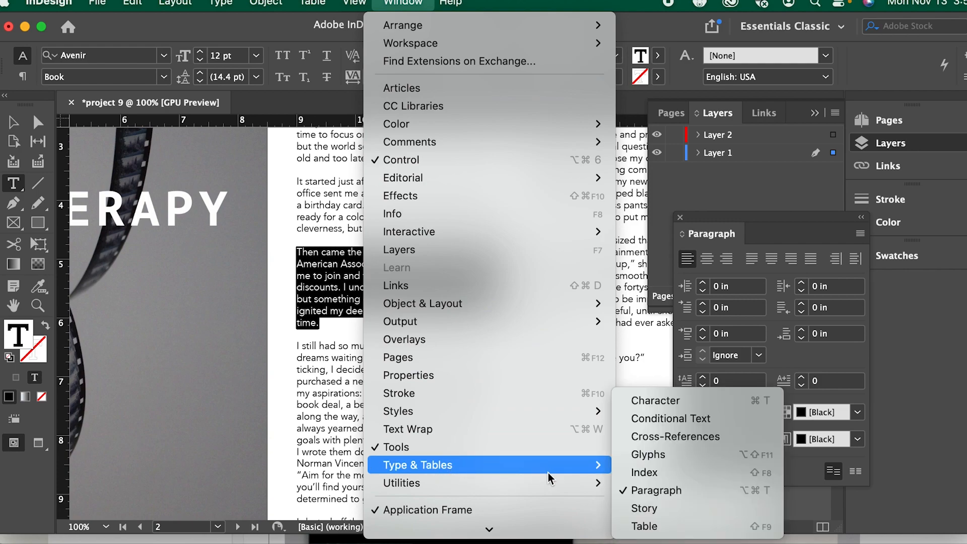
mouse_move(569, 482)
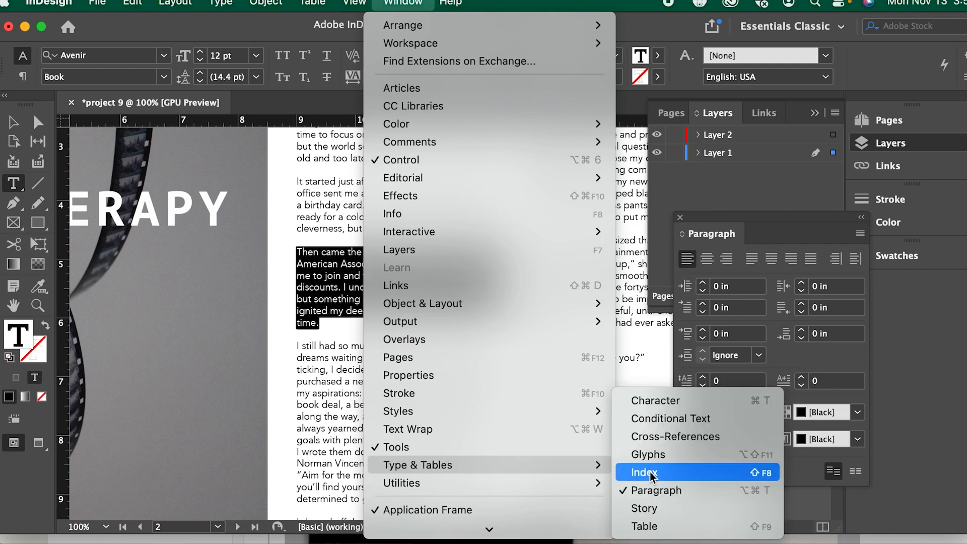
left_click(690, 401)
left_click_drag(585, 298, 657, 191)
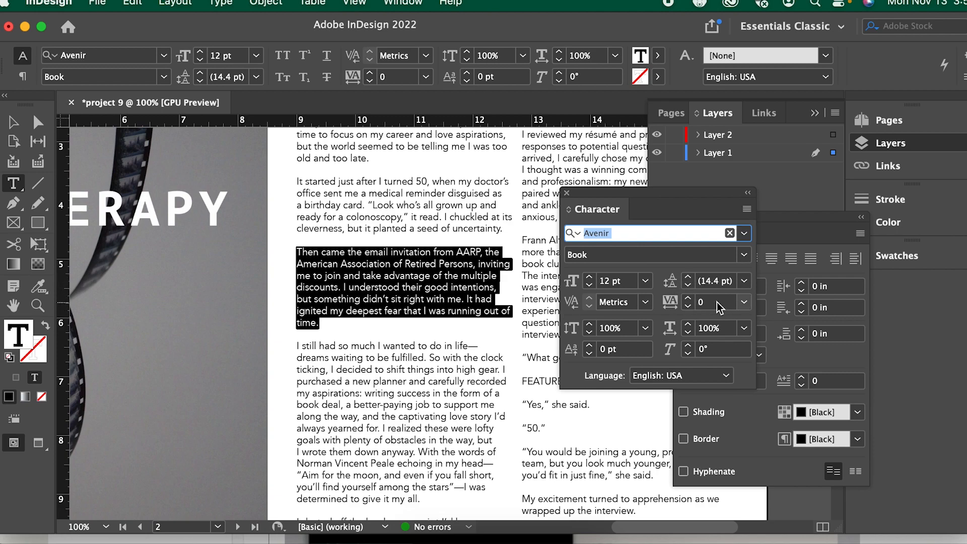
Try tracking values of 10, 0 and 5 on the selected AARP paragraph, ending on 10.
left_click(689, 297)
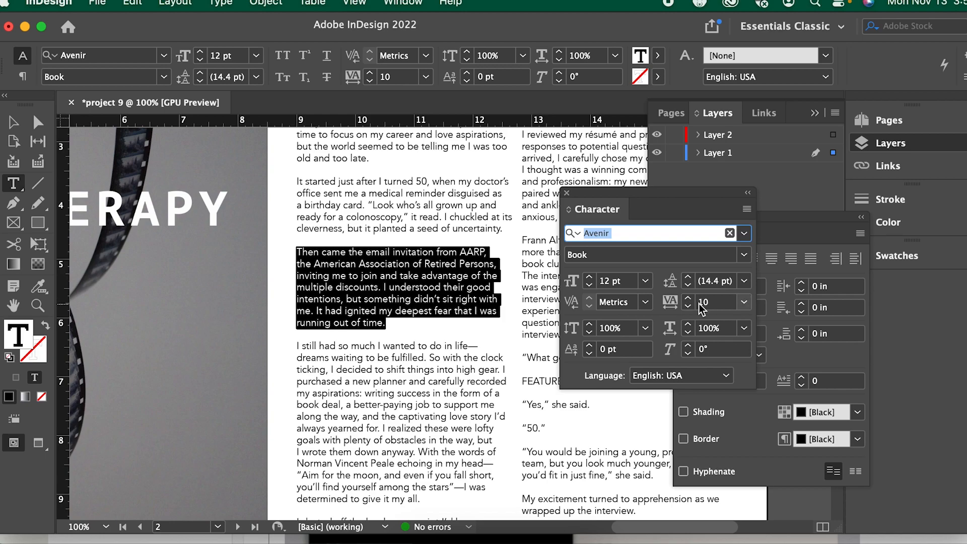
left_click(687, 305)
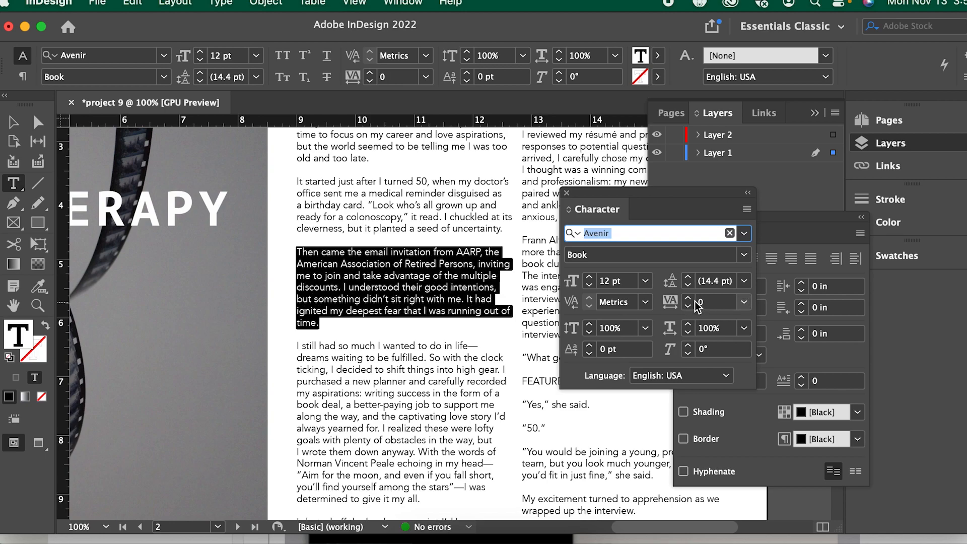
left_click(688, 298)
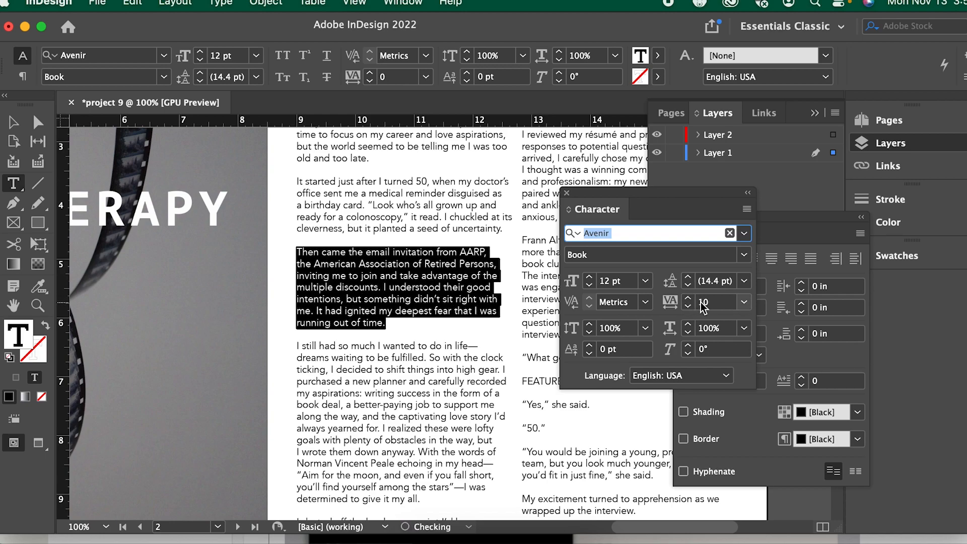
double_click(702, 302)
type("5")
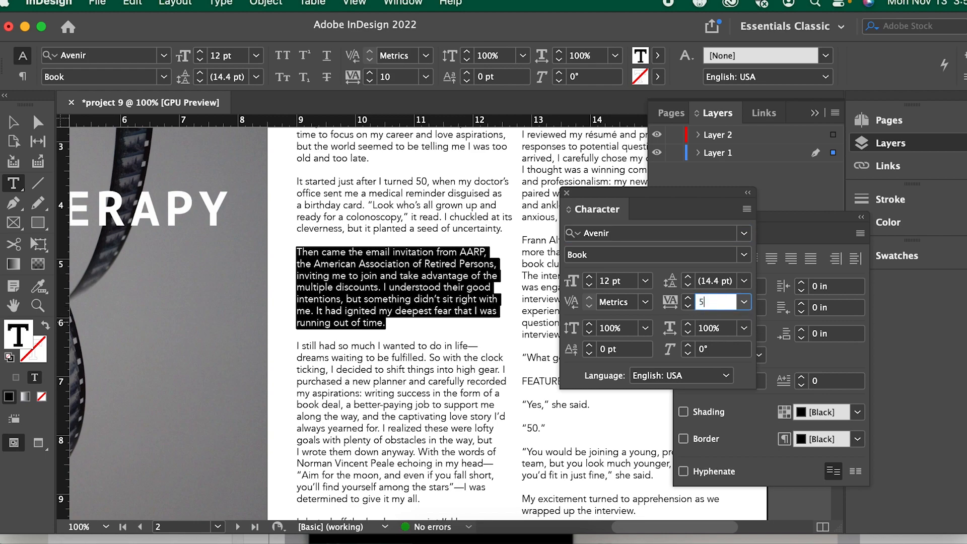
left_click(715, 281)
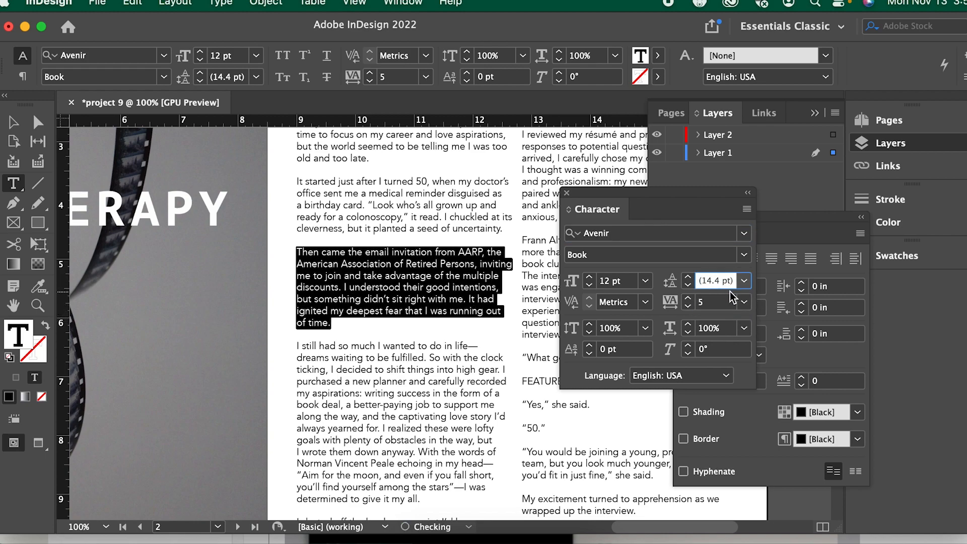
left_click(712, 301)
left_click(689, 298)
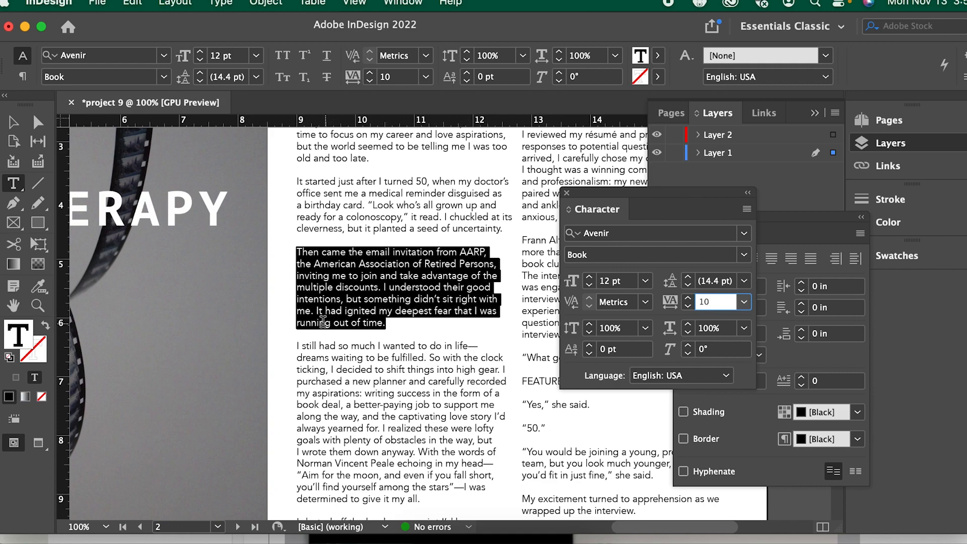
left_click(411, 323)
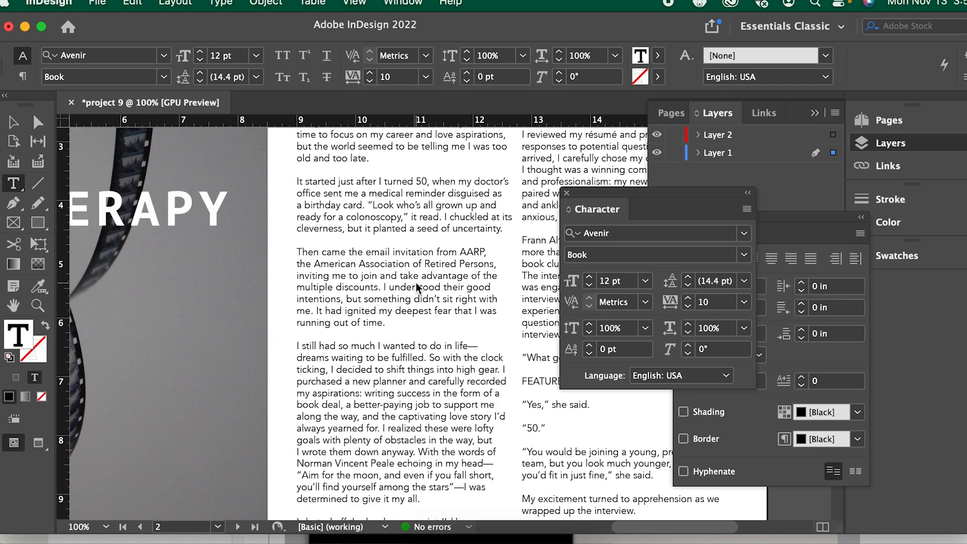
Reselect the AARP paragraph and tighten its tracking to -10.
left_click_drag(399, 323, 296, 252)
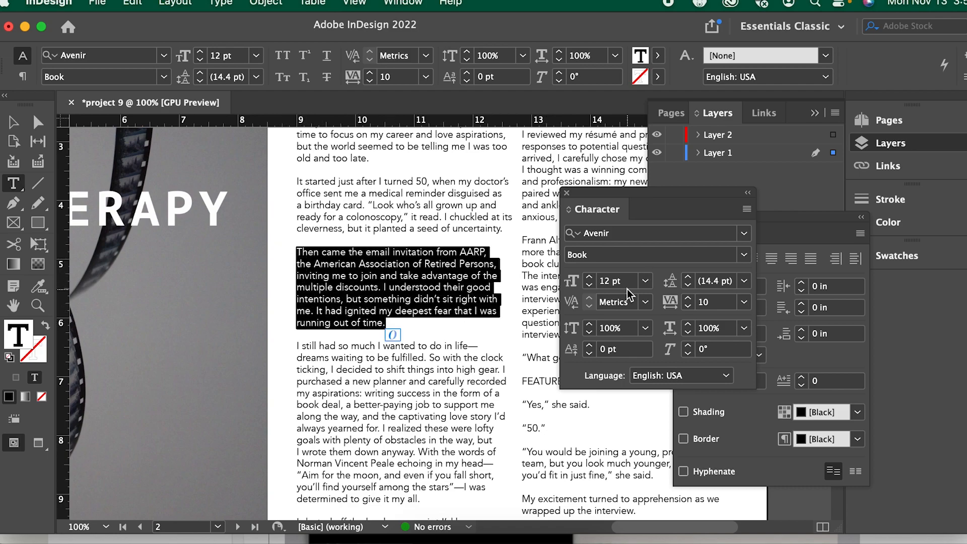
left_click(687, 306)
left_click(687, 306)
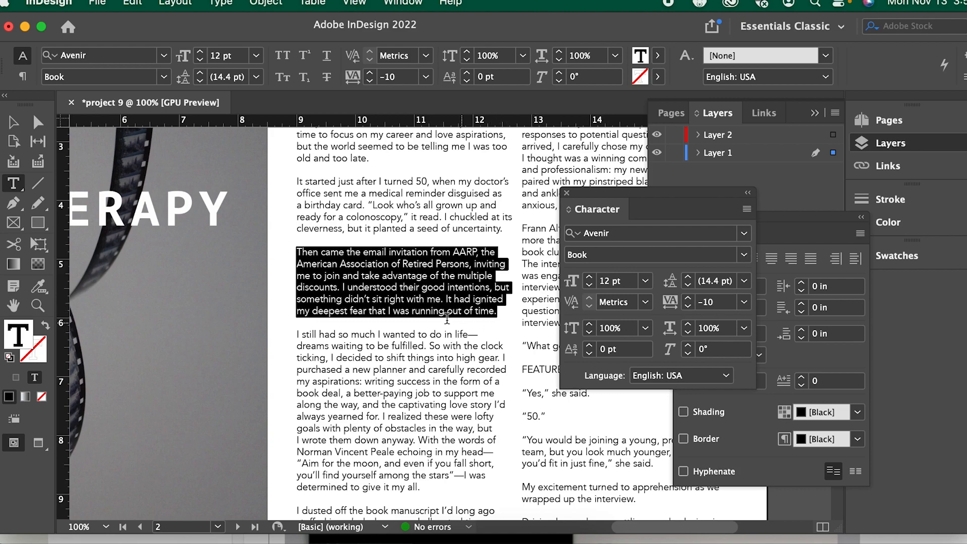
left_click(505, 316)
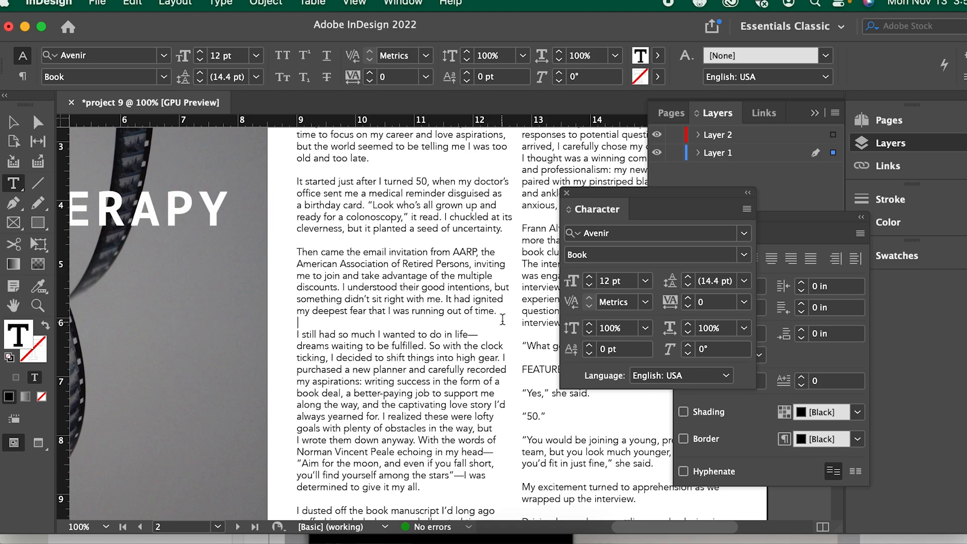
Review how the tightened paragraph shifts the text at the column ends across pages 2 to 4.
scroll(501, 314, "down", 15)
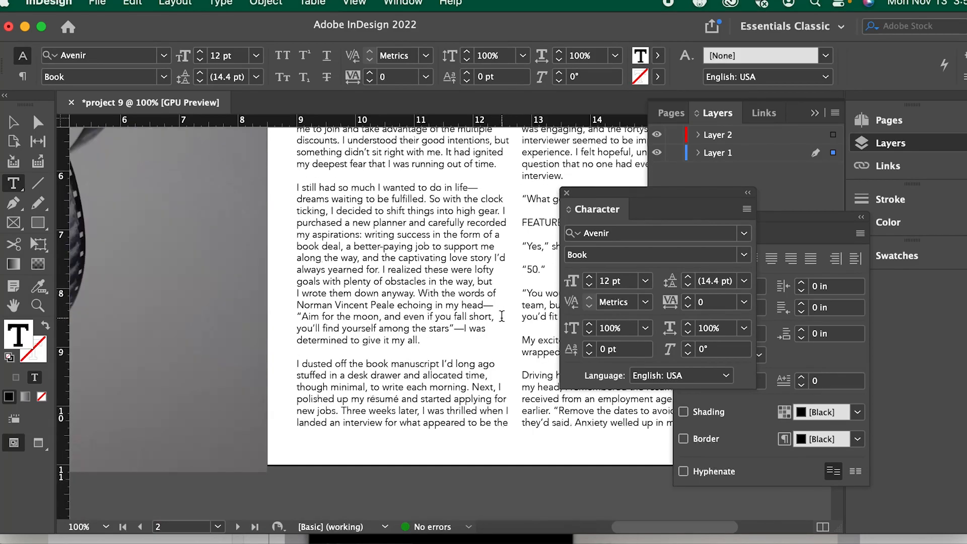
scroll(502, 316, "down", 3)
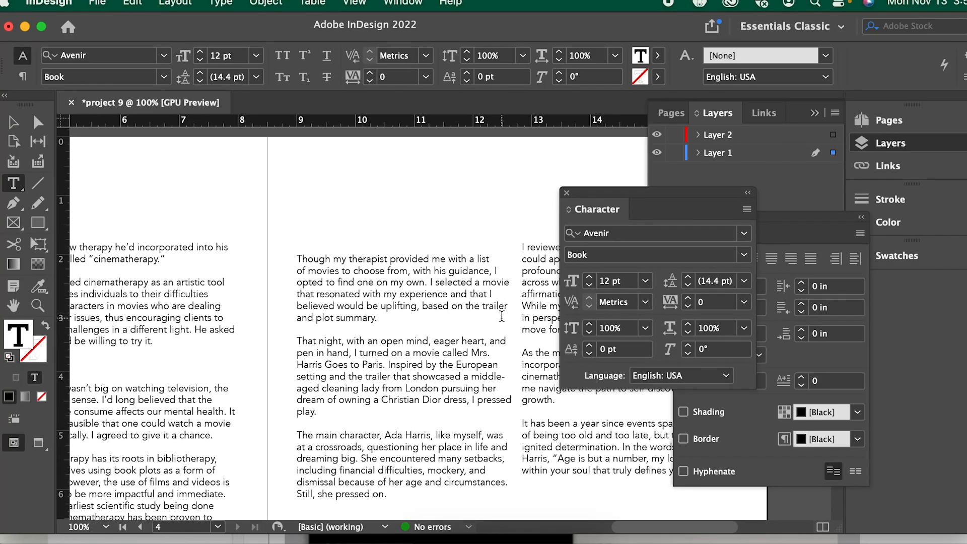
key("super+minus")
scroll(423, 348, "down", 4)
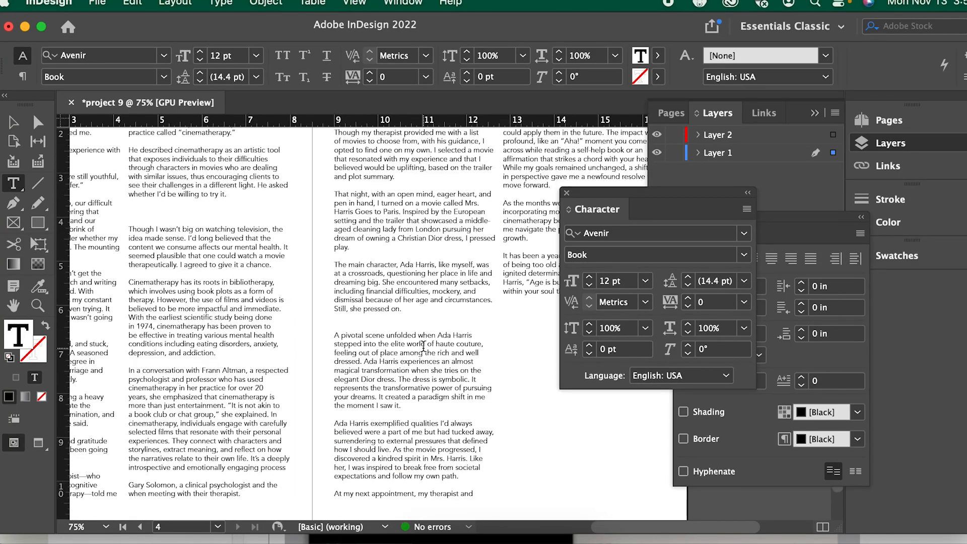
scroll(423, 348, "up", 20)
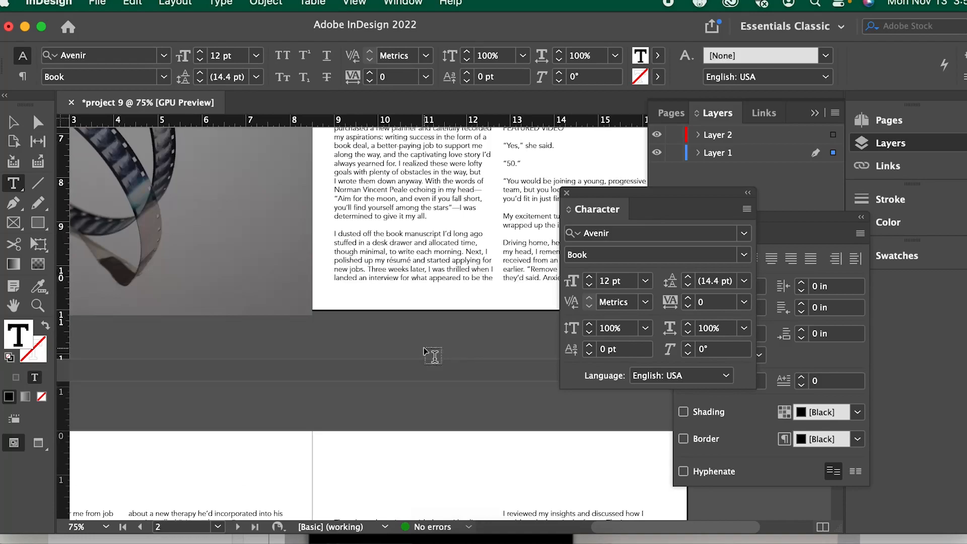
scroll(403, 243, "down", 15)
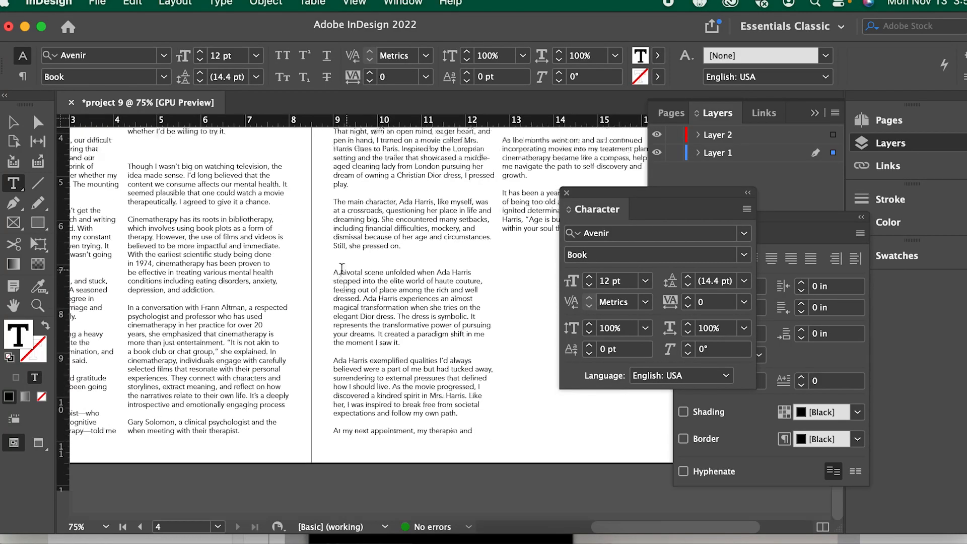
scroll(334, 350, "right", 1)
scroll(395, 252, "down", 2)
scroll(397, 282, "up", 15)
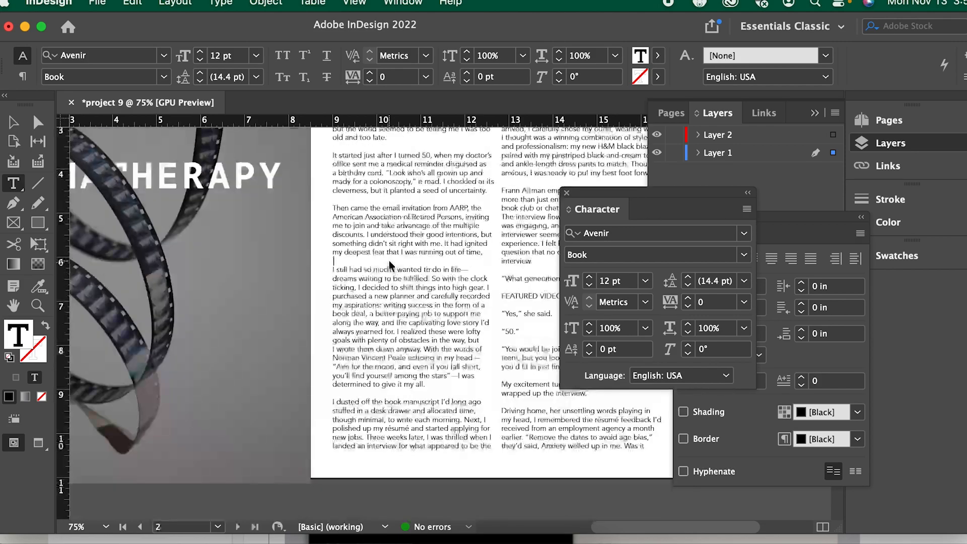
Loosen the AARP paragraph's tracking back to 10 and check the reflowed columns on pages 3 and 4.
left_click_drag(487, 252, 324, 207)
left_click(688, 304)
left_click(688, 297)
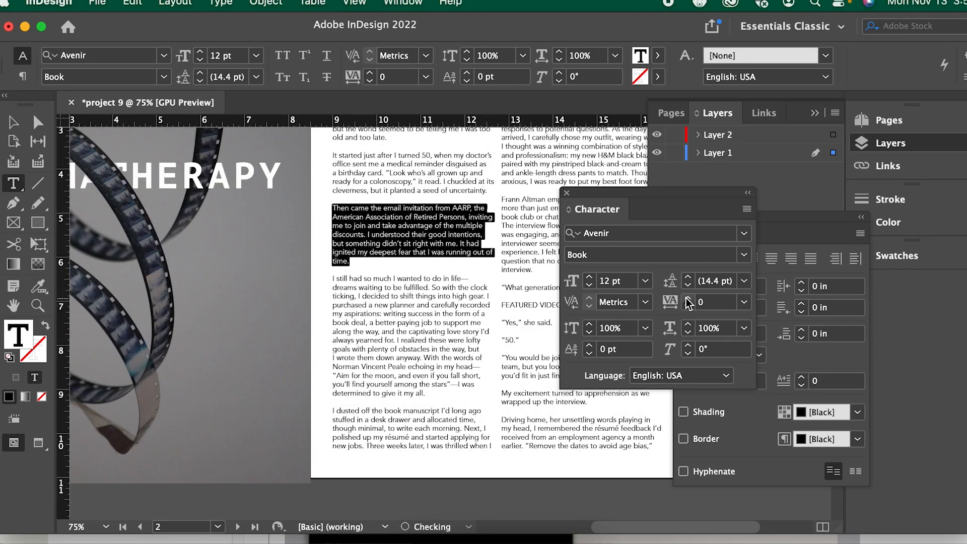
left_click(381, 261)
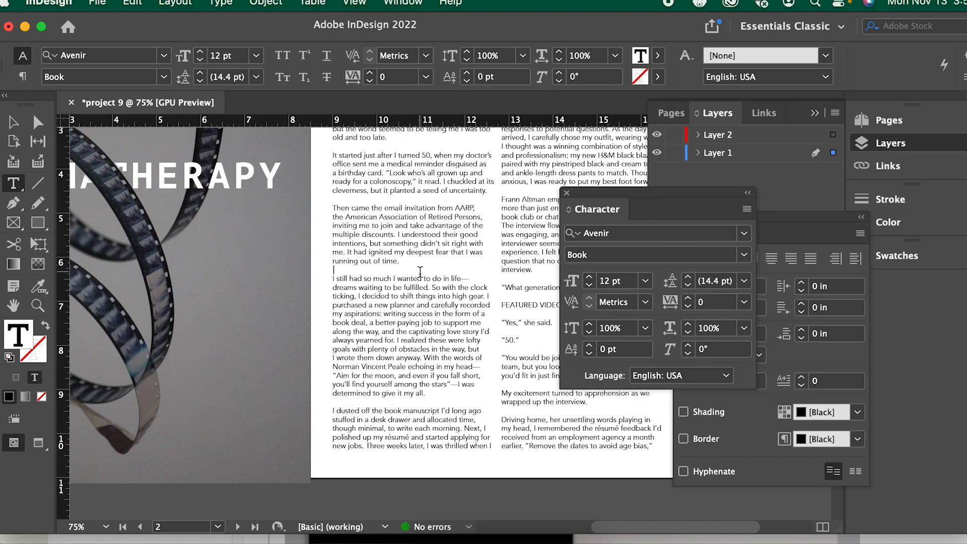
scroll(410, 297, "down", 8)
scroll(410, 297, "down", 10)
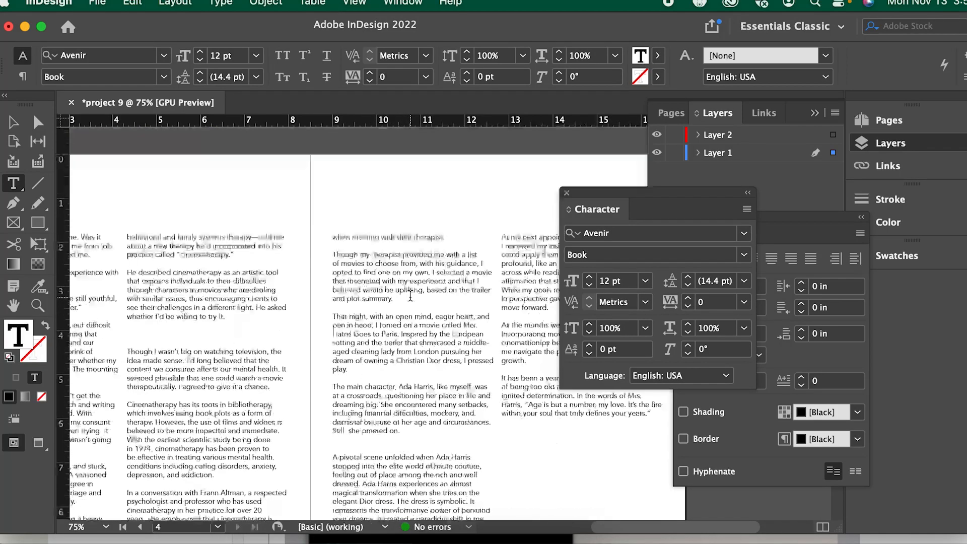
Try tracking of 10 on page 3's second-column text from "Though I wasn't big" to "engaging process", then reset the tracking.
scroll(385, 258, "down", 8)
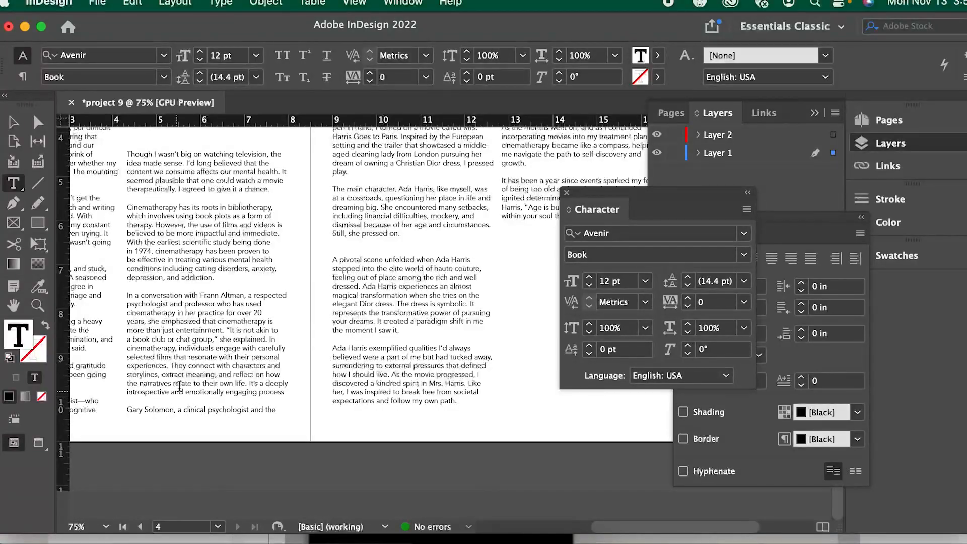
scroll(565, 523, "left", 6)
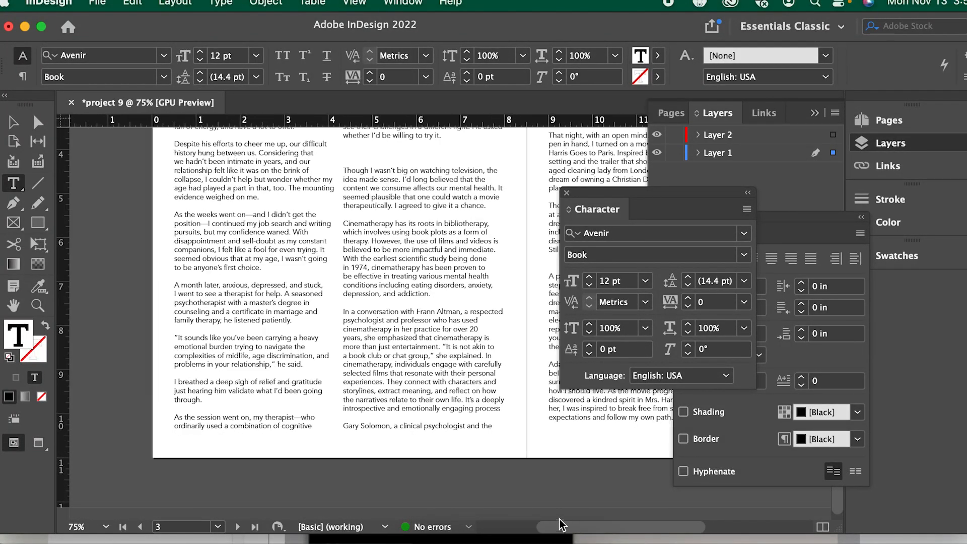
scroll(590, 526, "left", 1)
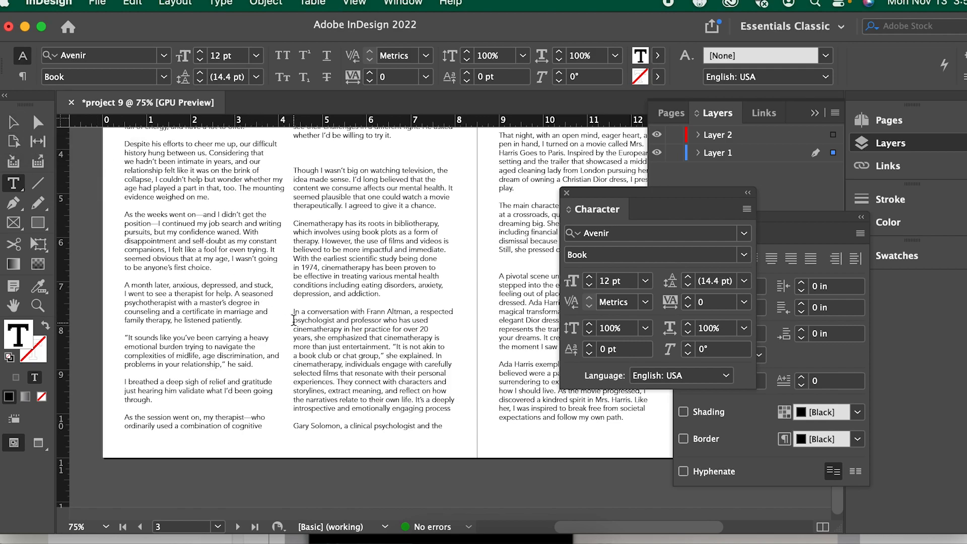
left_click_drag(453, 408, 294, 166)
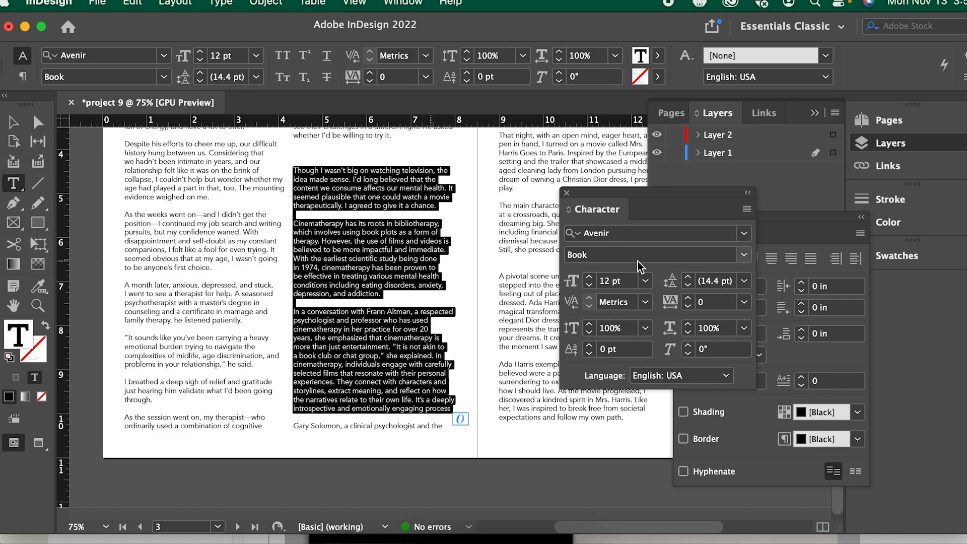
left_click(688, 299)
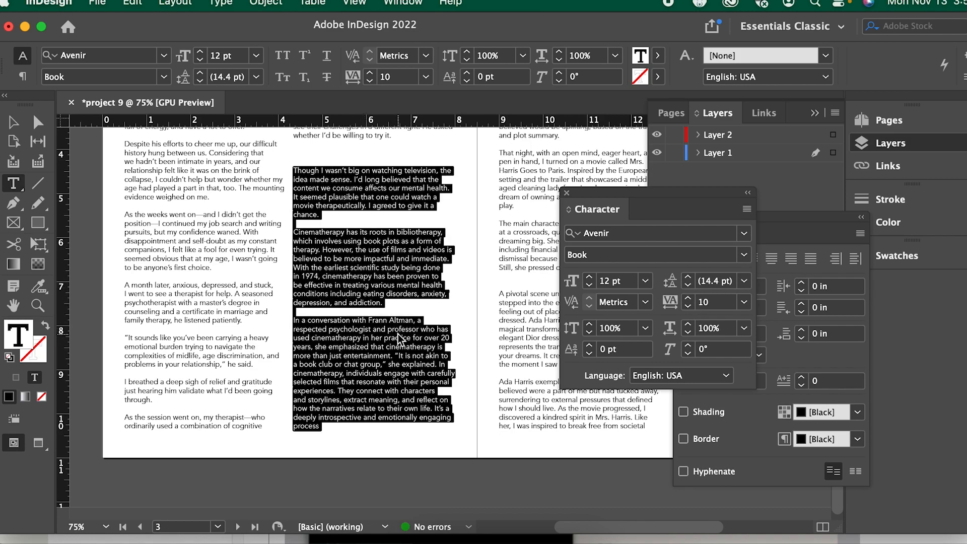
scroll(397, 333, "down", 1)
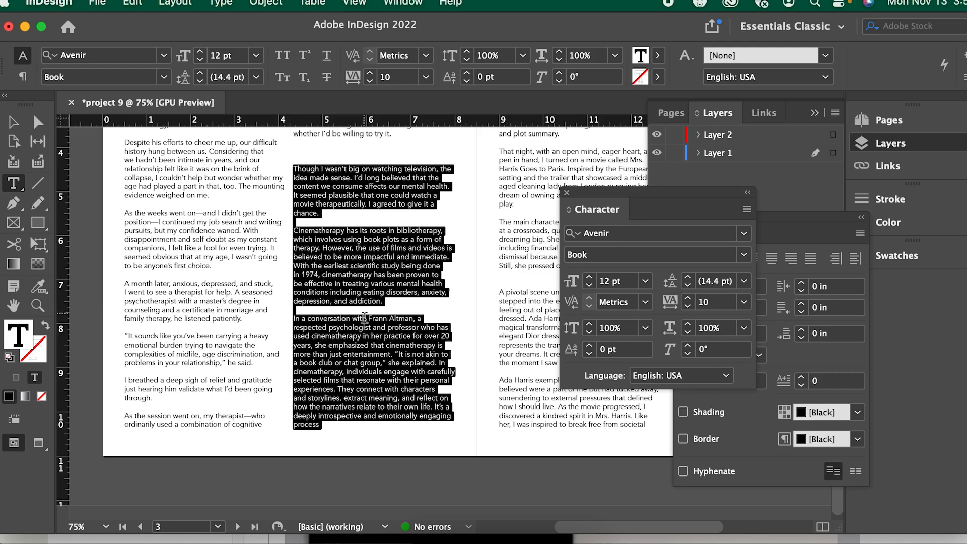
scroll(352, 332, "up", 3)
scroll(376, 334, "up", 5)
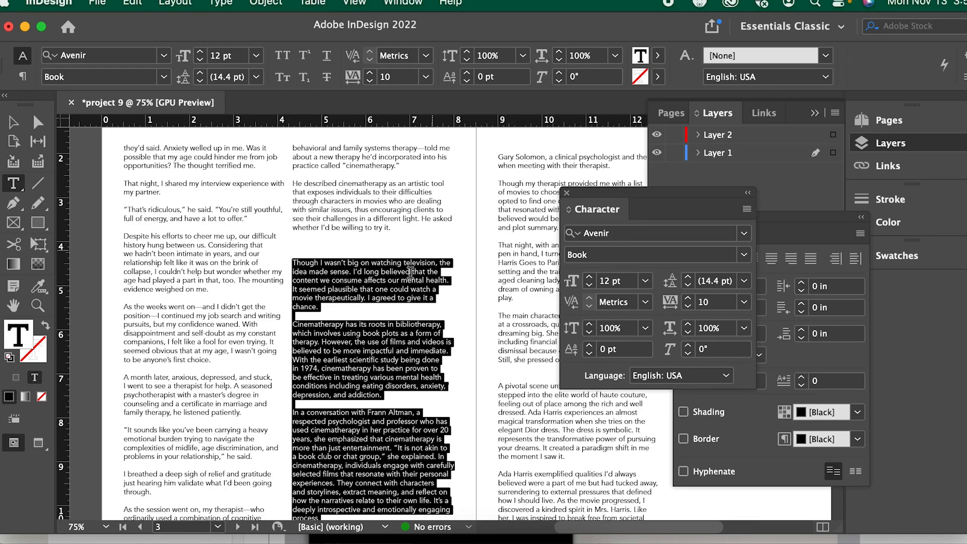
scroll(394, 293, "down", 8)
key("super+alt+q")
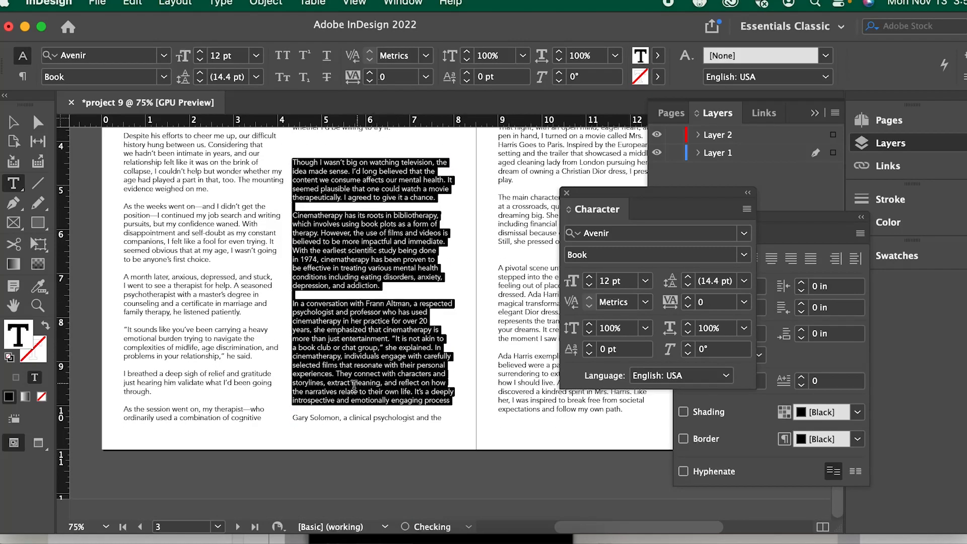
Try tightening the same page 3 paragraphs to -20 tracking, then return them to 0 and deselect the text.
left_click(688, 306)
left_click(689, 307)
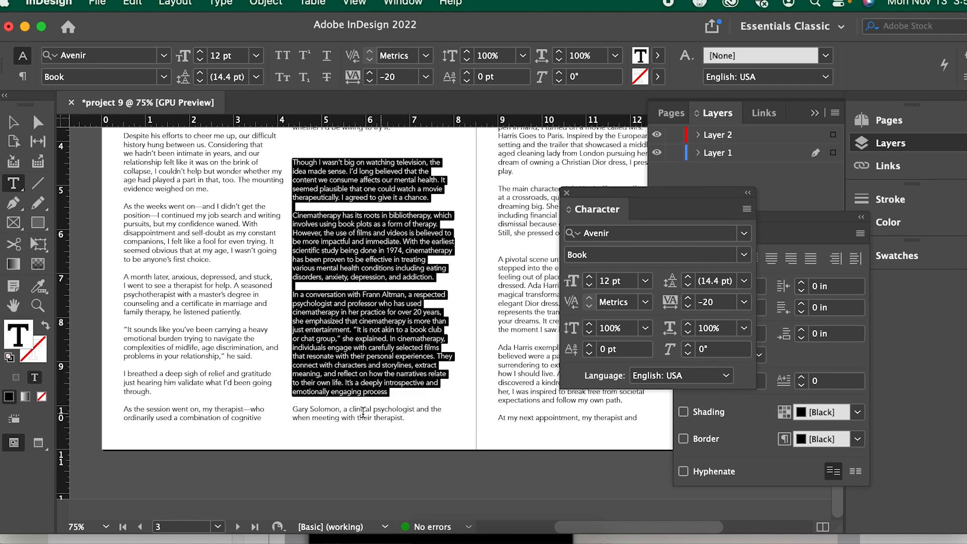
left_click(687, 297)
left_click(688, 297)
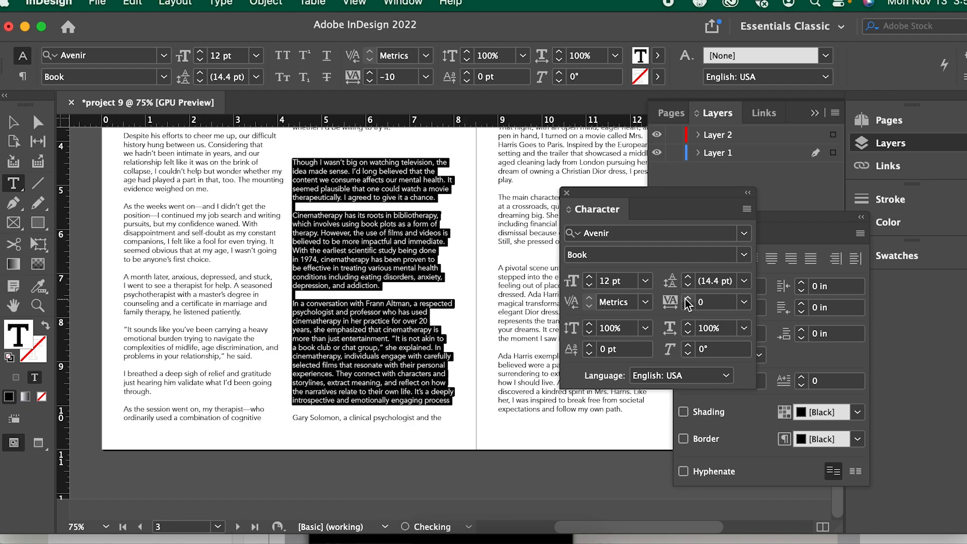
left_click(324, 403)
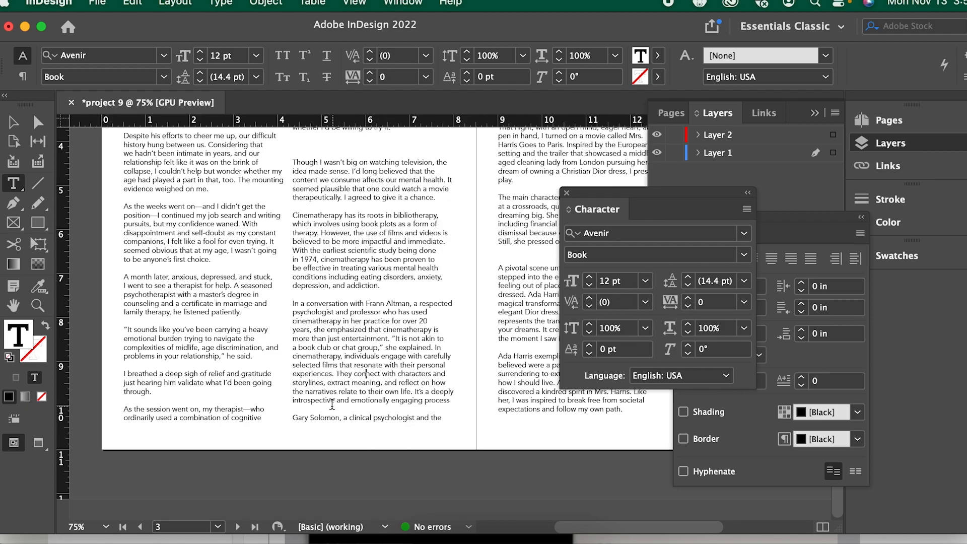
Push the paragraph starting on the last line of page 3's second column to the top of page 4 with a line break.
scroll(303, 412, "down", 1)
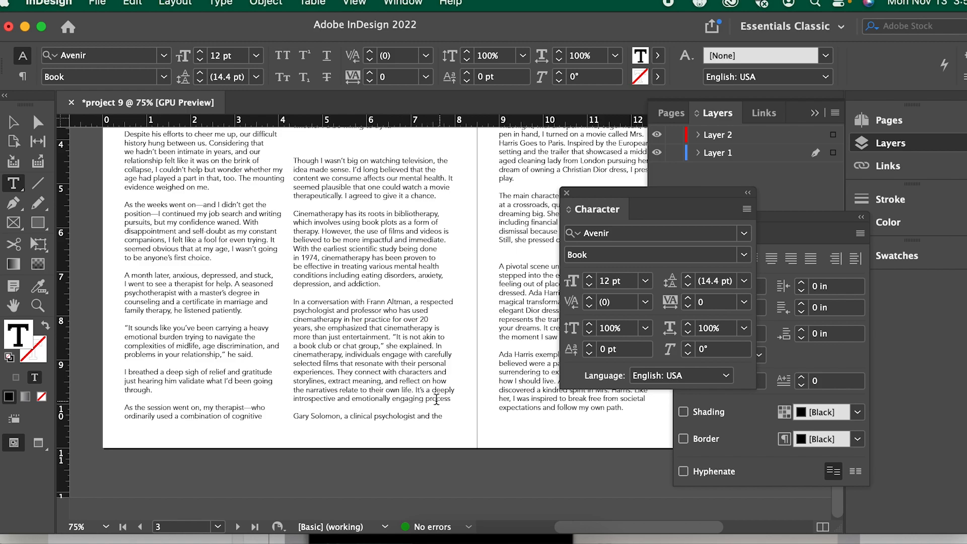
left_click(595, 416)
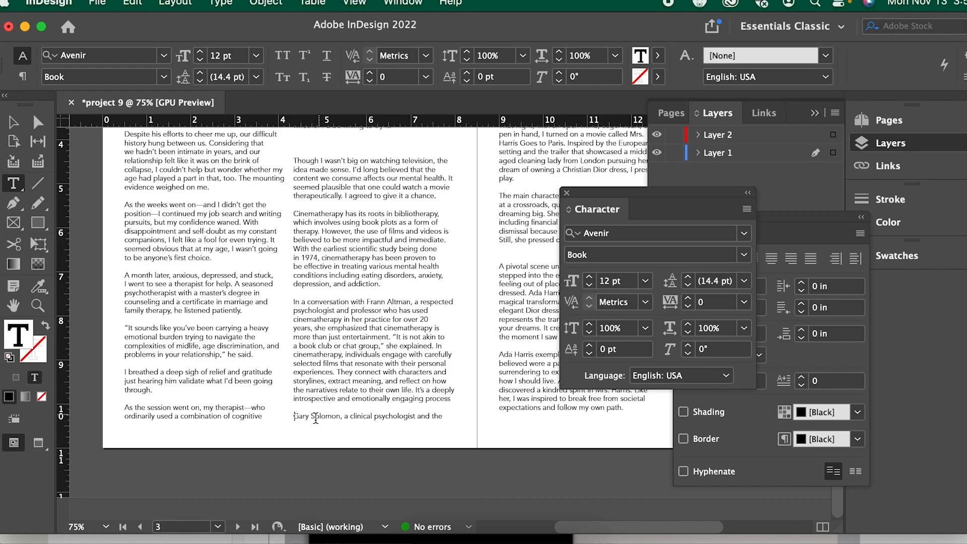
scroll(317, 421, "up", 4)
scroll(347, 423, "down", 3)
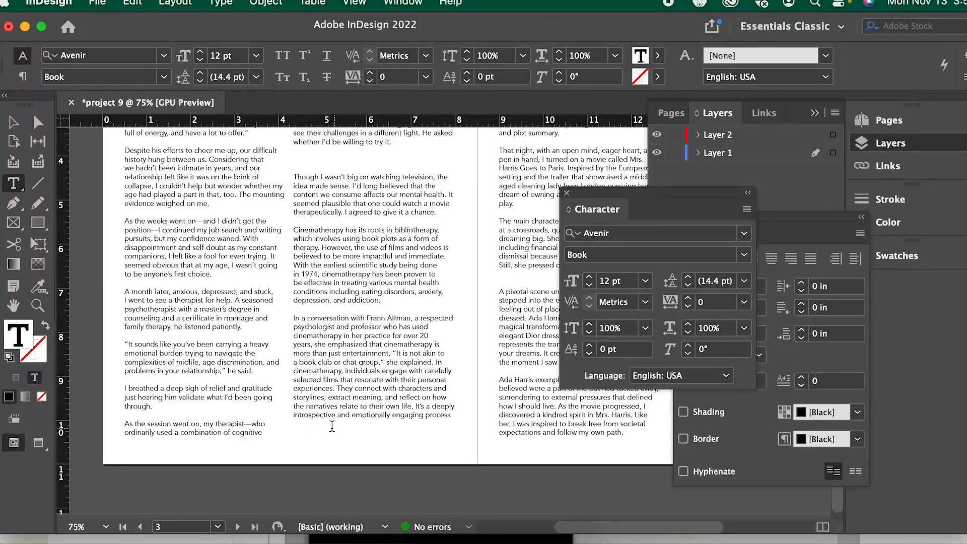
scroll(403, 408, "up", 5)
scroll(492, 383, "right", 3)
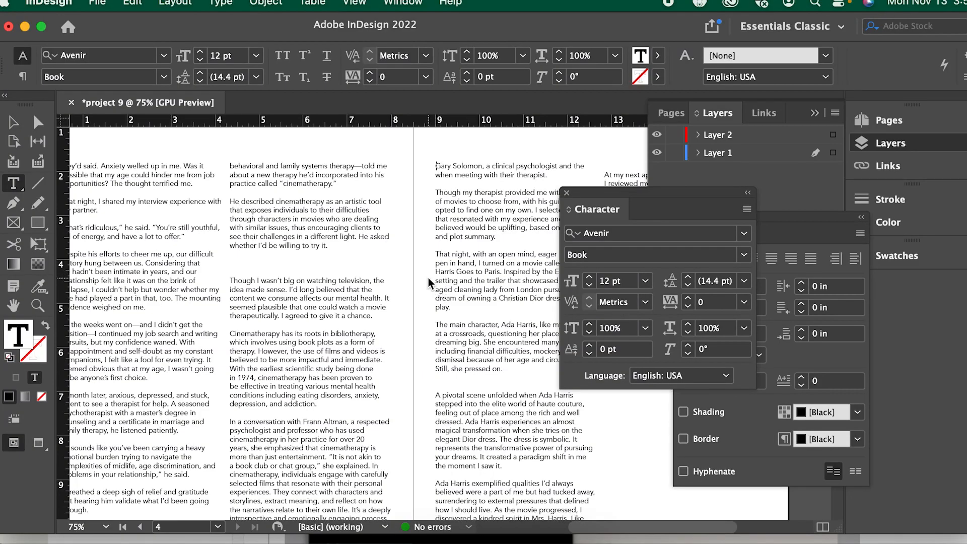
scroll(428, 277, "down", 1)
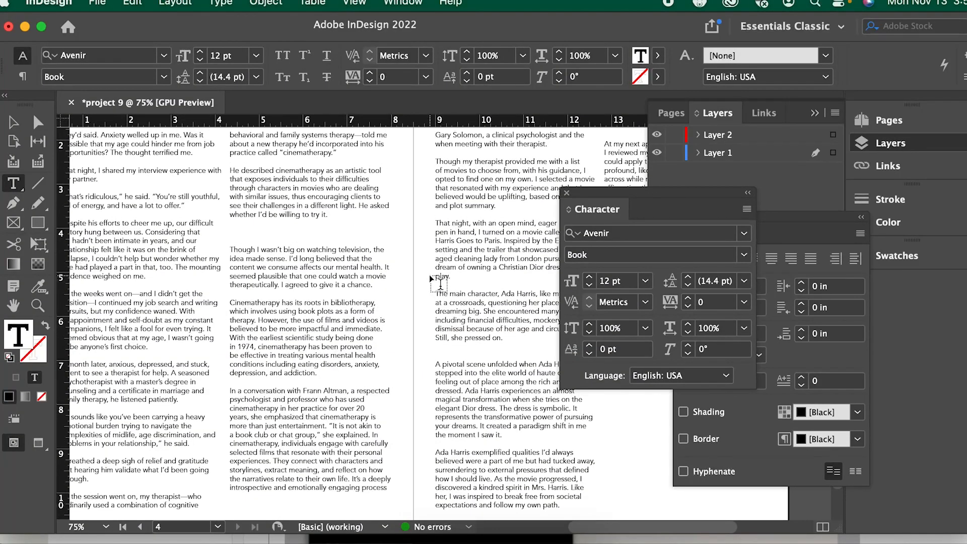
scroll(334, 327, "down", 1)
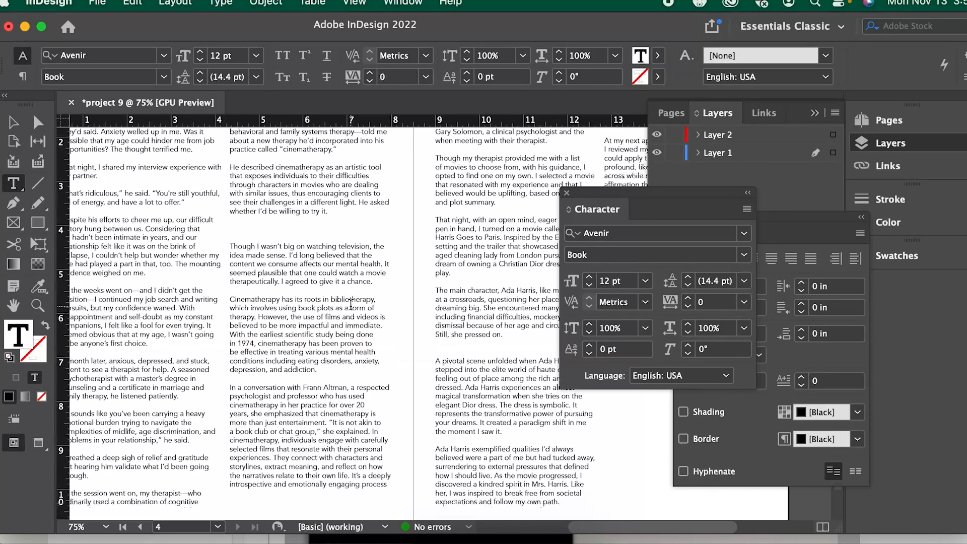
scroll(331, 347, "down", 2)
Try an extra blank line above the first paragraph on page 4, compare the column tops, and delete the line.
key("Return")
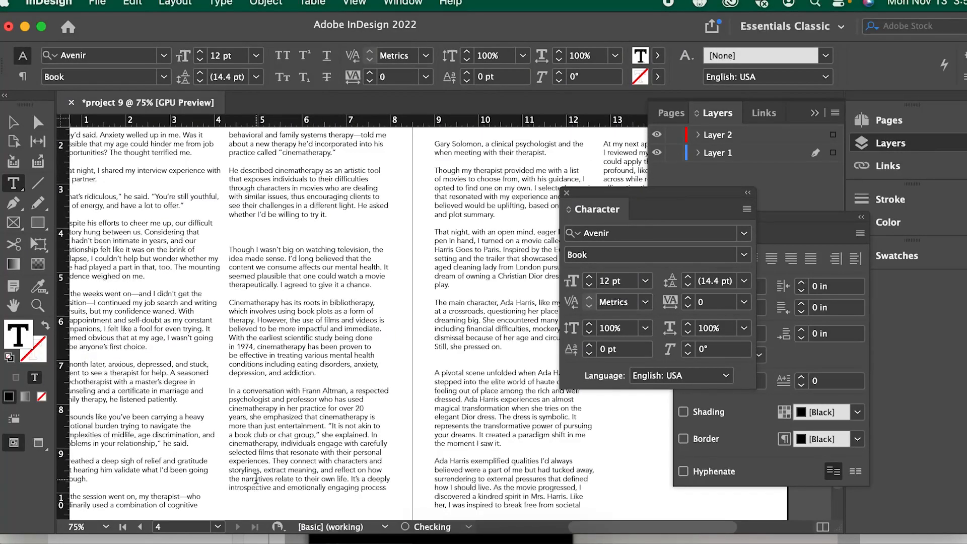
scroll(496, 298, "down", 3)
scroll(313, 400, "up", 5)
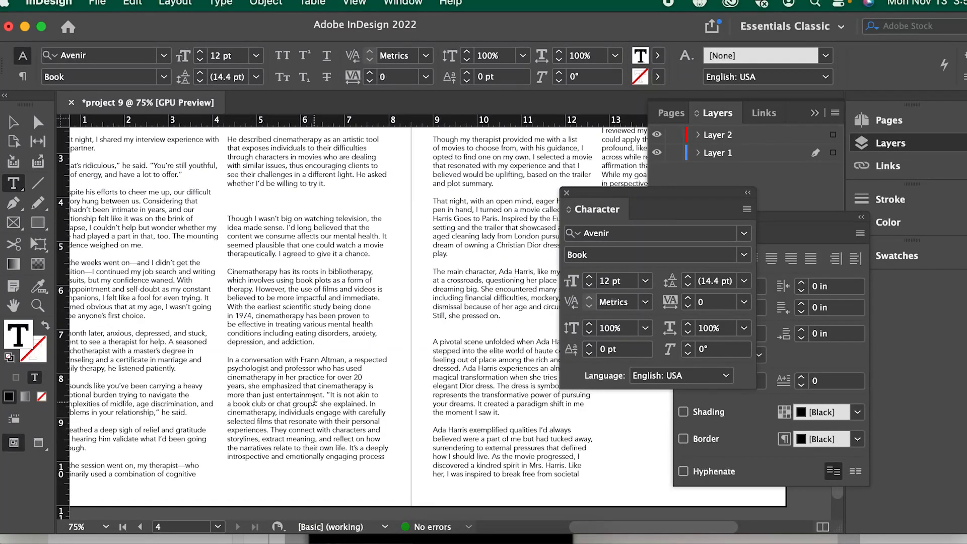
scroll(461, 267, "left", 3)
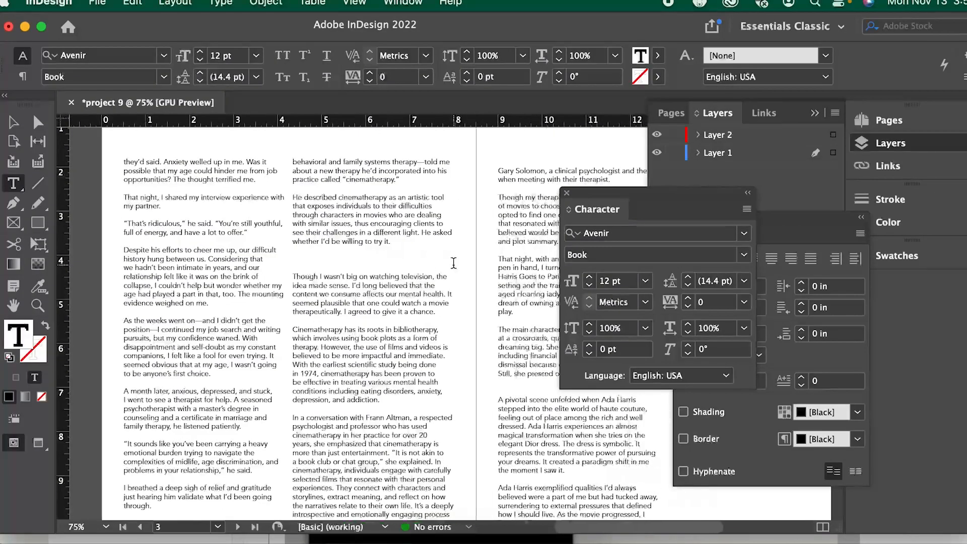
scroll(463, 275, "right", 3)
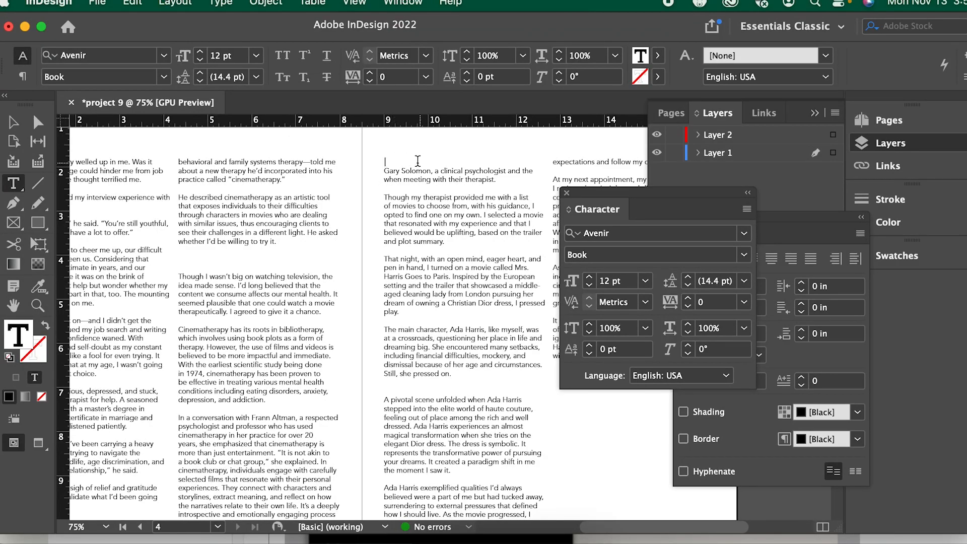
scroll(169, 139, "down", 1)
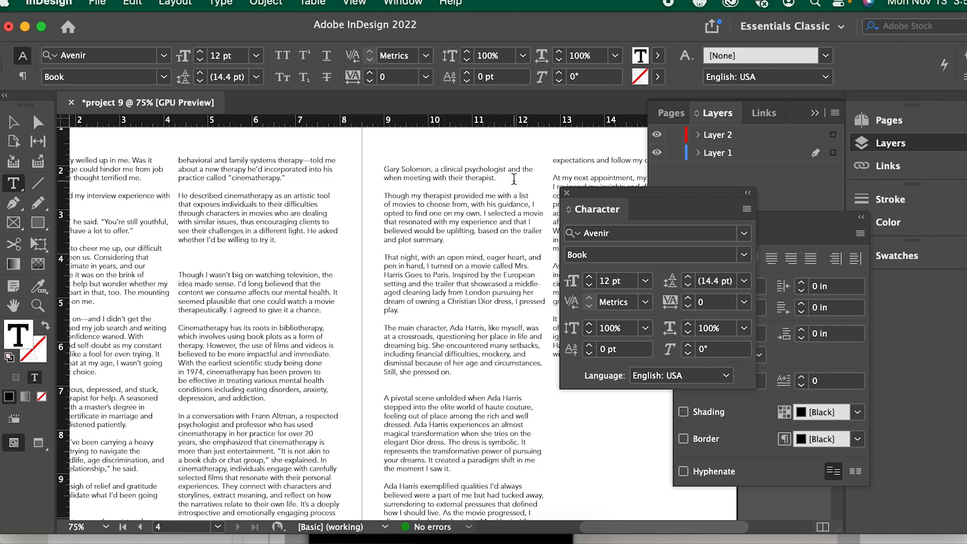
key("BackSpace")
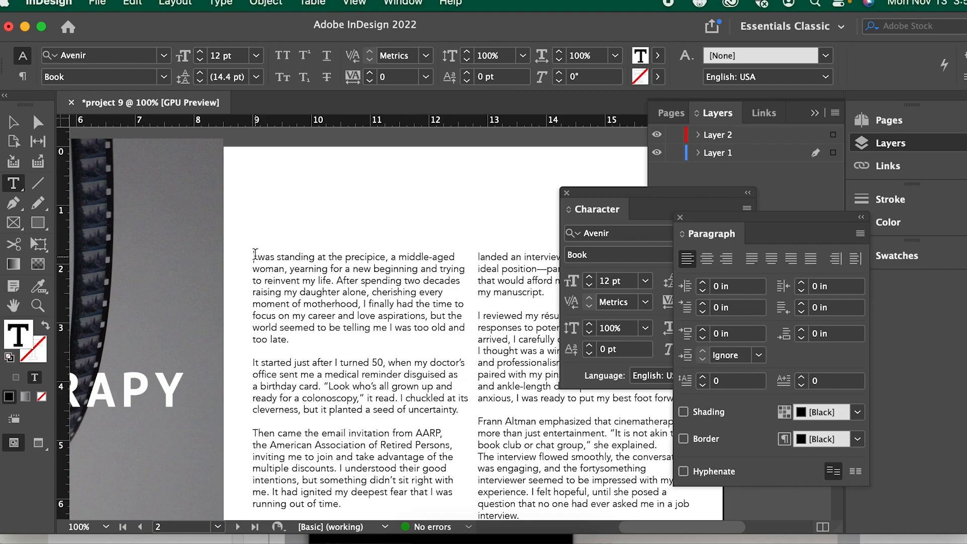
Give page 2's opening paragraph a five-line drop cap and replace its initial letter I with A.
left_click(702, 377)
left_click(702, 377)
left_click(702, 377)
left_click(702, 377)
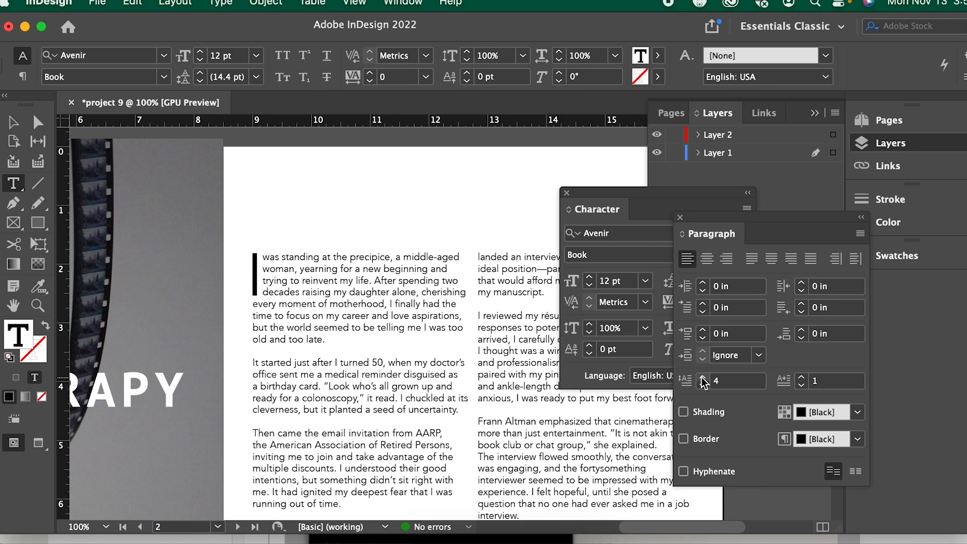
left_click(703, 378)
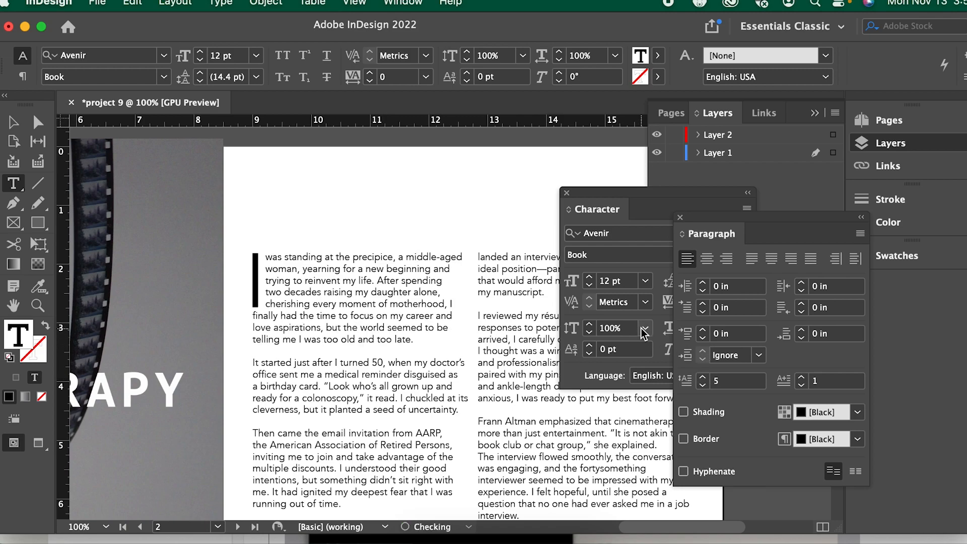
double_click(255, 274)
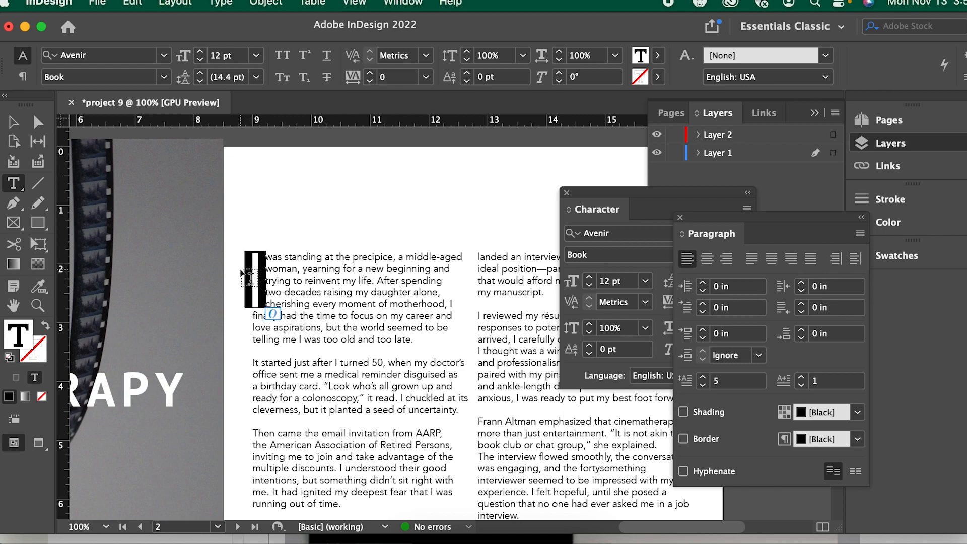
type("A")
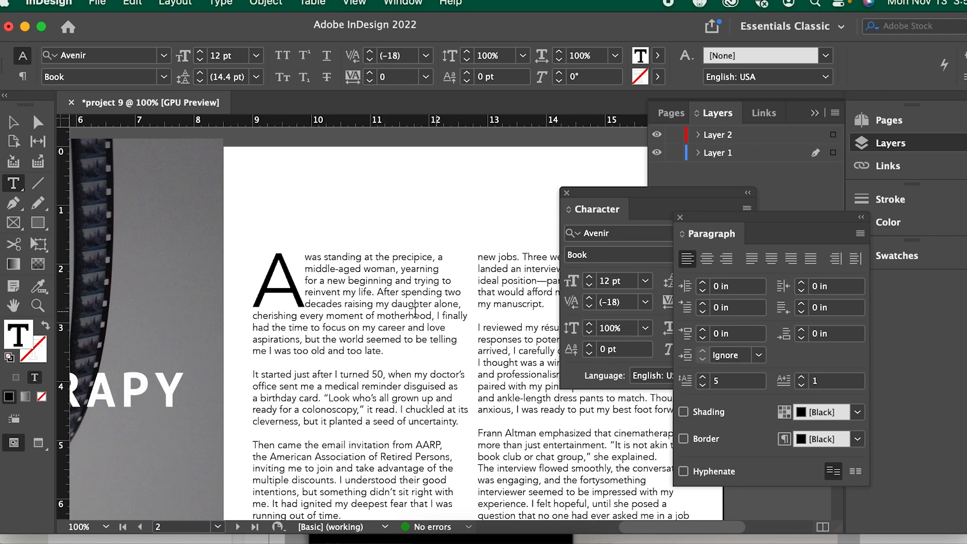
Try enlarging the opening paragraph's drop cap to 11 lines.
left_click(702, 376)
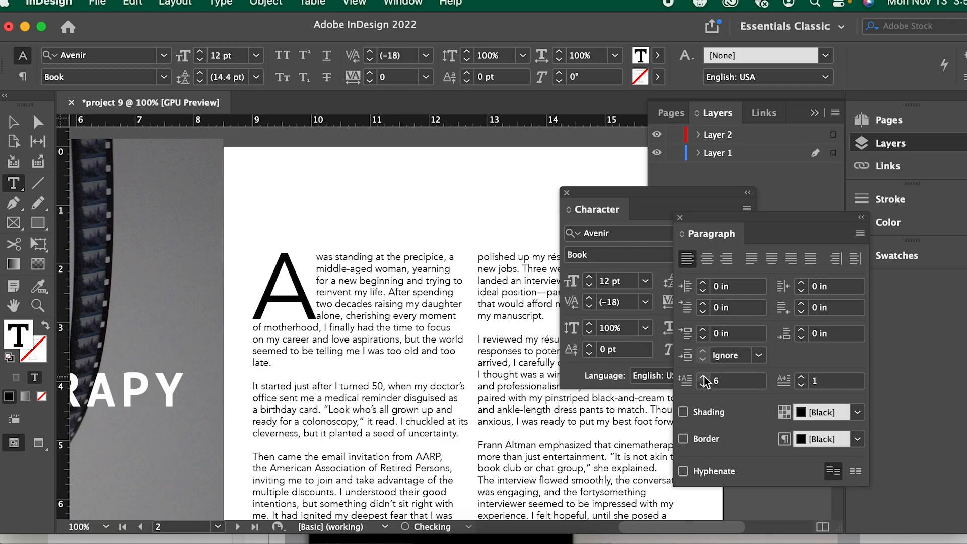
left_click(702, 376)
left_click(703, 376)
left_click(703, 377)
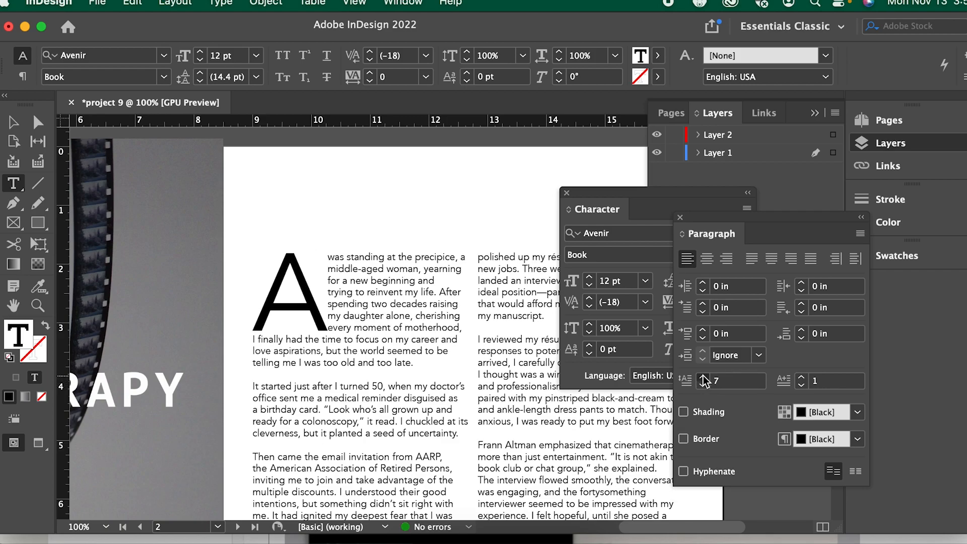
left_click(703, 377)
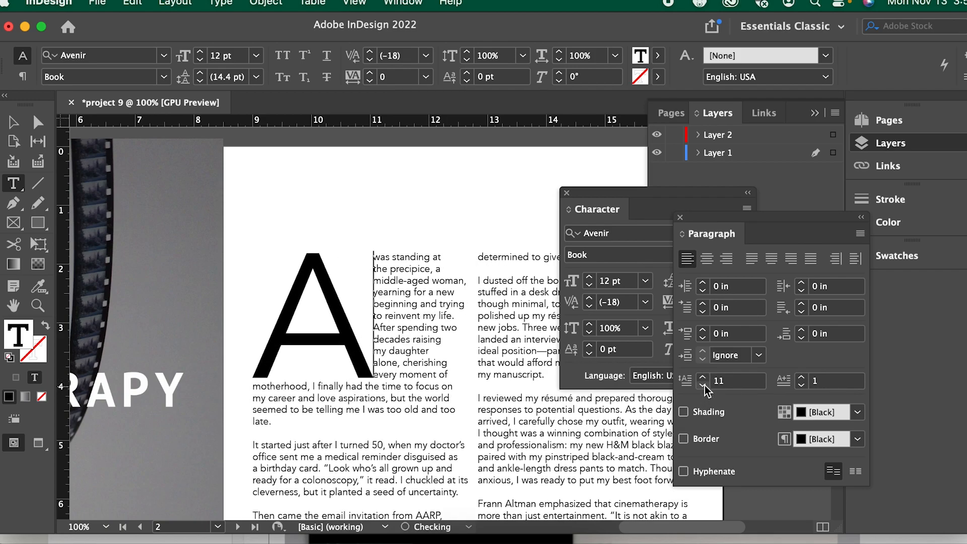
Reduce the opening paragraph's drop cap to three lines.
left_click(702, 386)
left_click(703, 385)
left_click(703, 385)
left_click(703, 385)
left_click(703, 385)
left_click(703, 385)
left_click(703, 385)
left_click(703, 385)
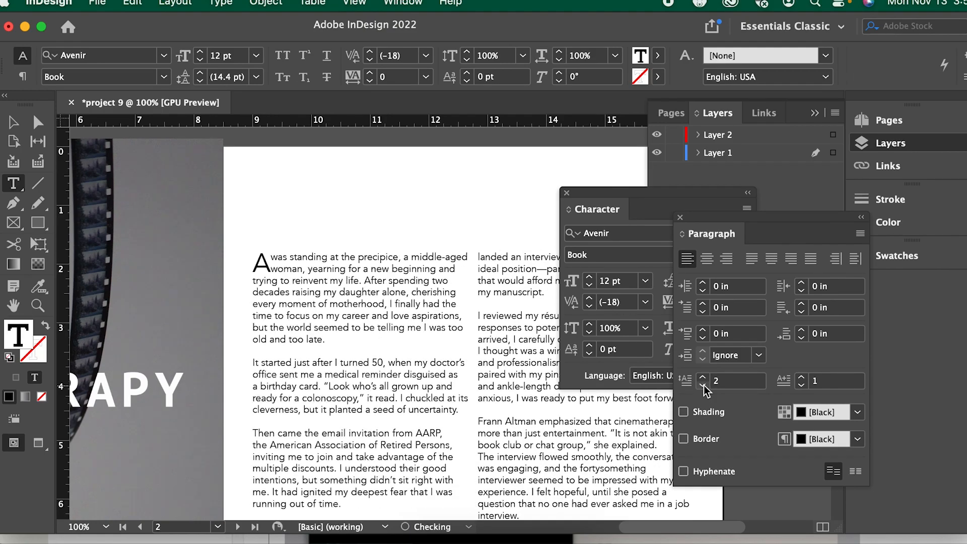
left_click(702, 378)
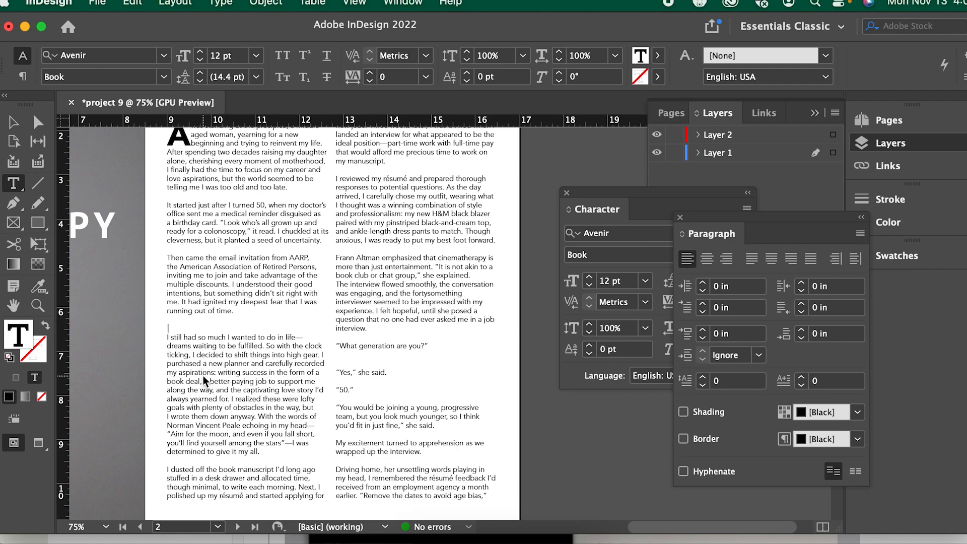
Insert the subheading REALIZATIONS above the "I still had so much" paragraph on page 2 and colour its text magenta.
type("REALIZATIONS")
left_click(217, 328)
left_click_drag(226, 330, 166, 328)
key("super+c")
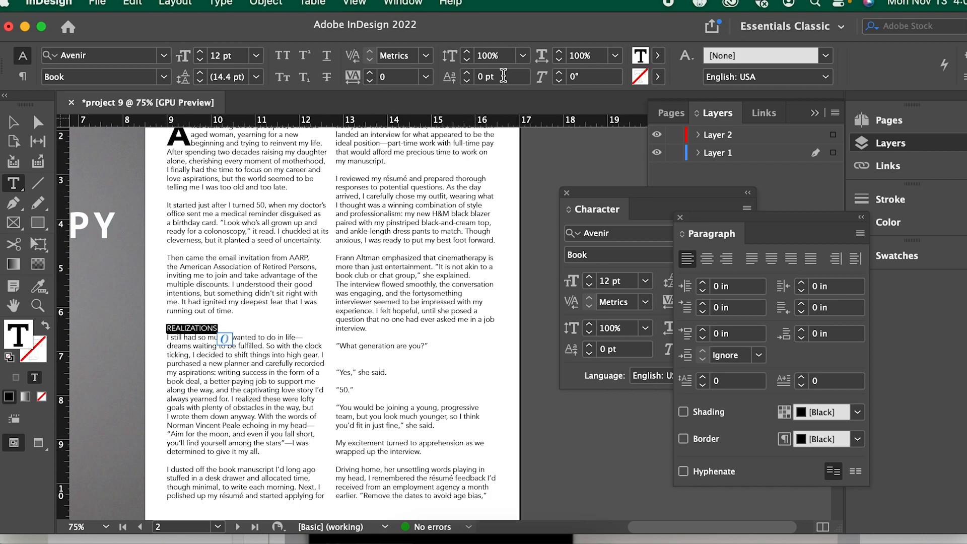
left_click(657, 56)
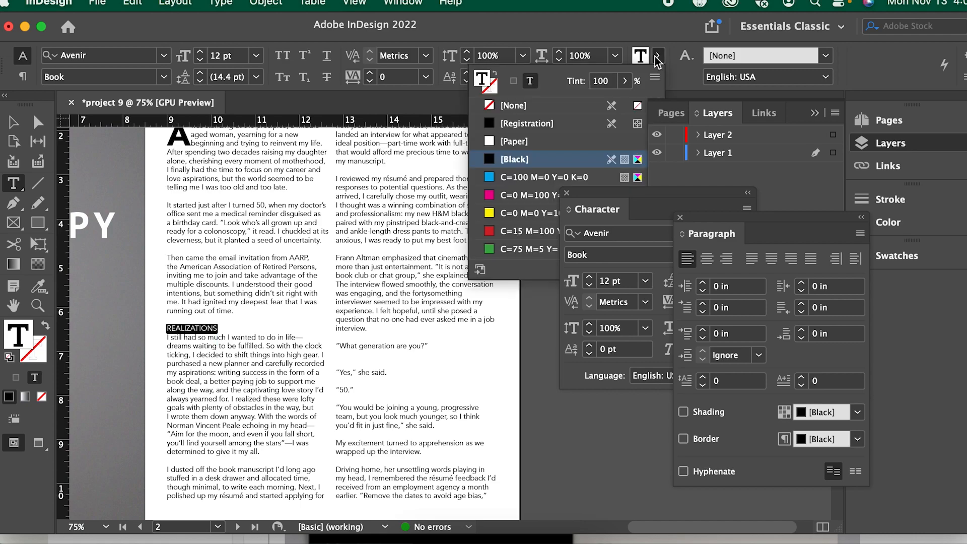
left_click(486, 196)
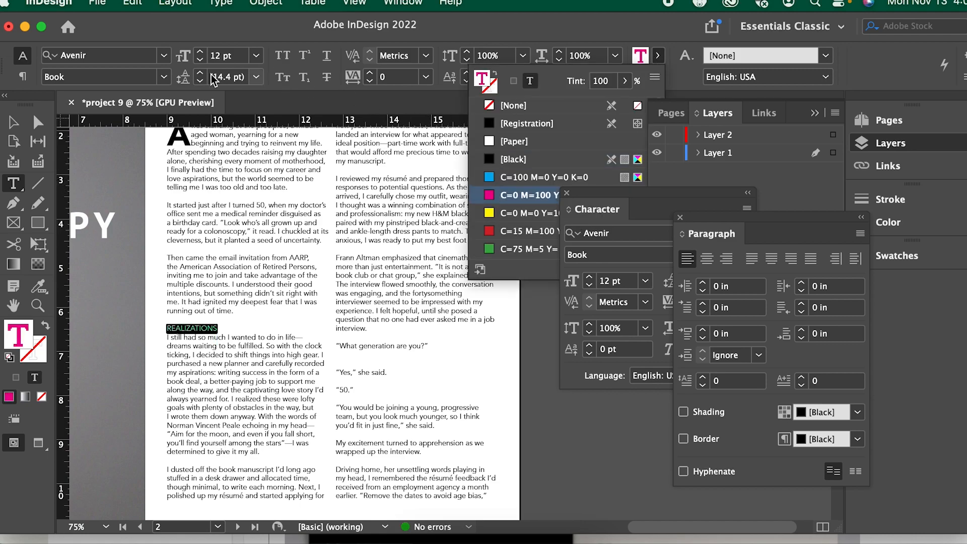
Set the REALIZATIONS subheading above the "I still had so much" paragraph to Avenir Black at 14 pt.
left_click(163, 77)
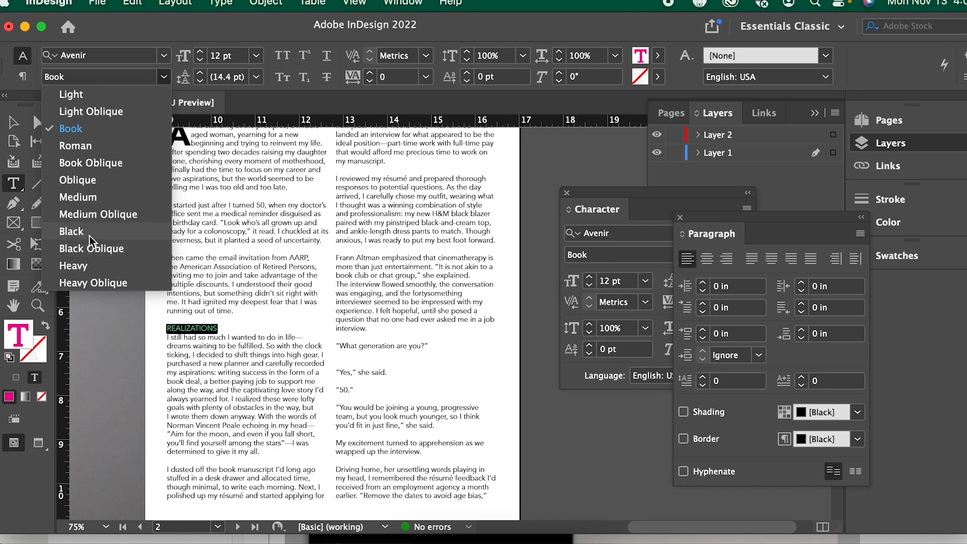
left_click(71, 231)
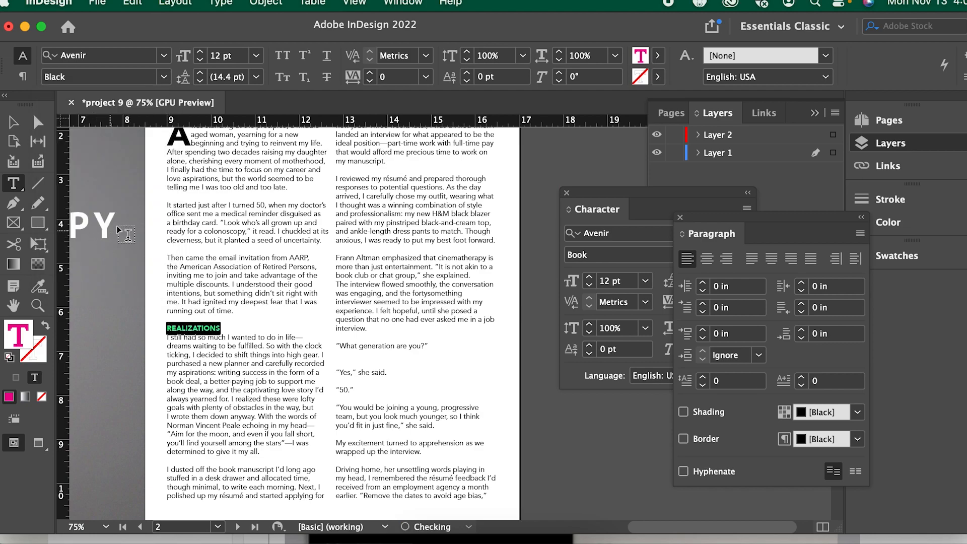
left_click(200, 51)
left_click(234, 315)
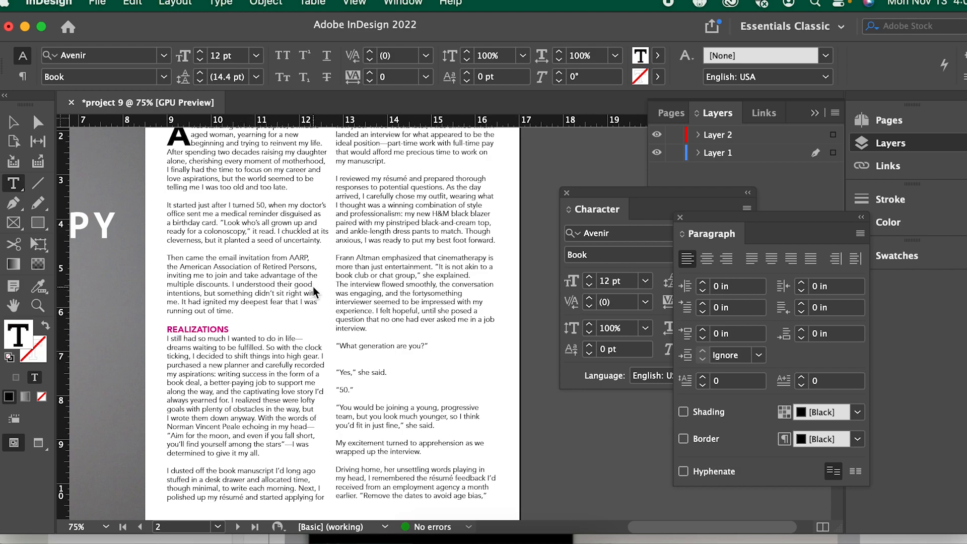
Copy the REALIZATIONS subheading into page 2's second column, directly below the paragraph ending "put my best foot forward".
scroll(243, 322, "down", 2)
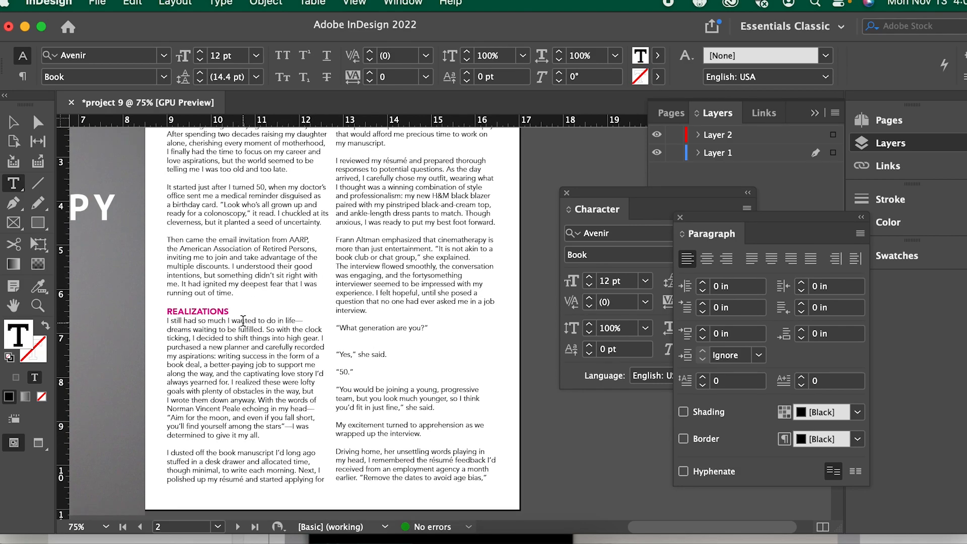
scroll(243, 320, "up", 3)
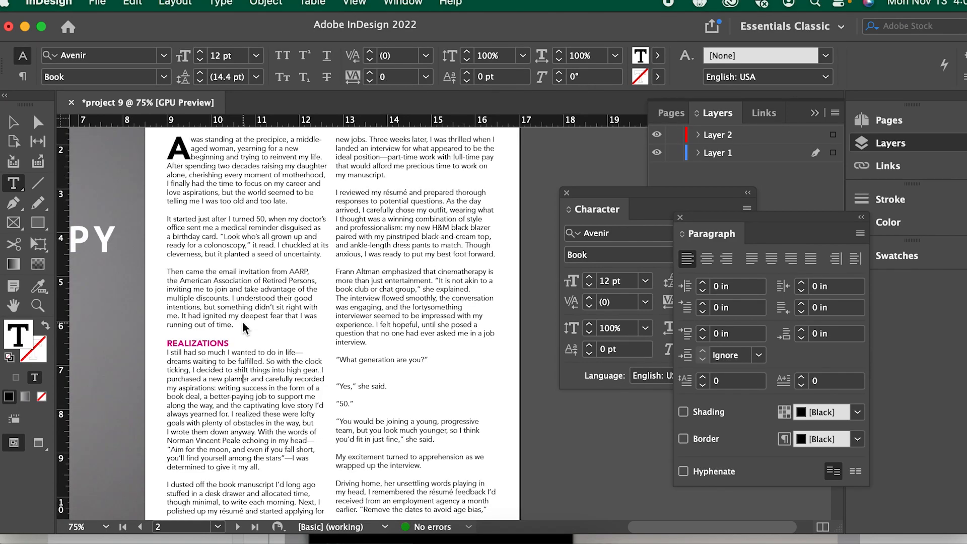
left_click_drag(230, 343, 170, 340)
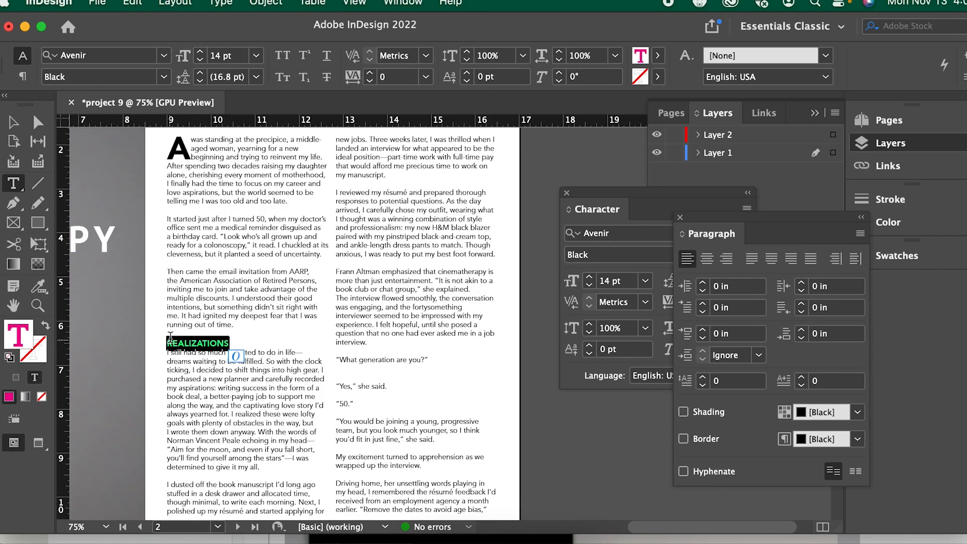
left_click(344, 264)
key("Return")
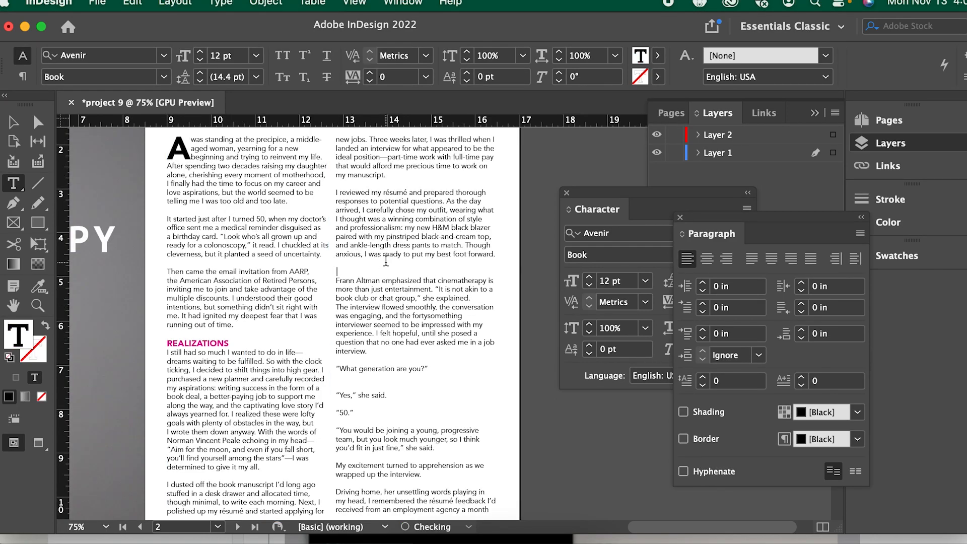
key("super+v")
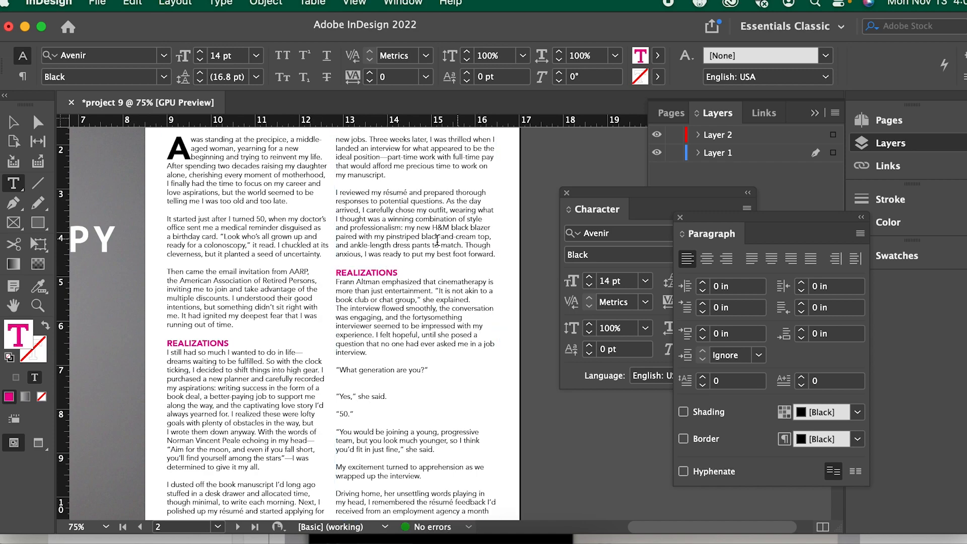
Colour the opening paragraph's drop cap A magenta to match the subheadings.
scroll(266, 288, "down", 1)
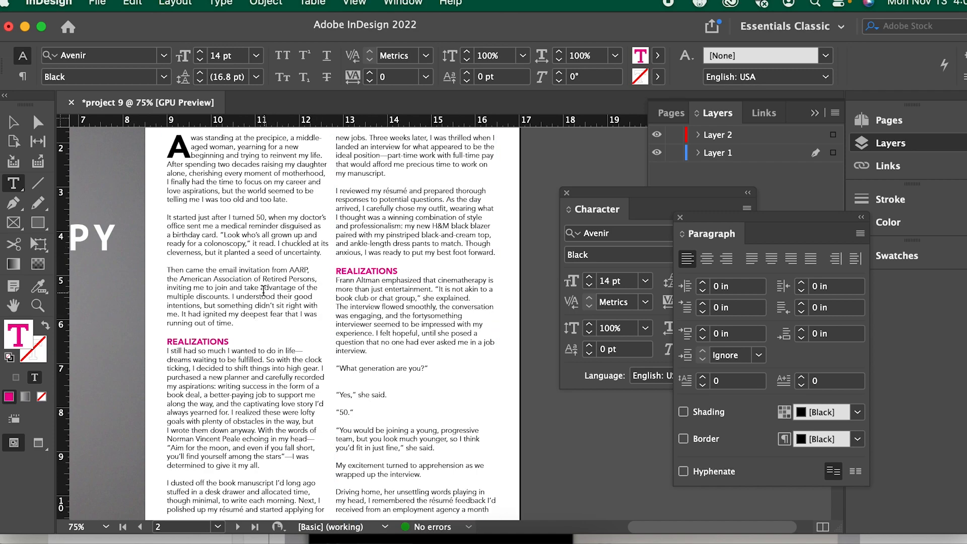
double_click(180, 146)
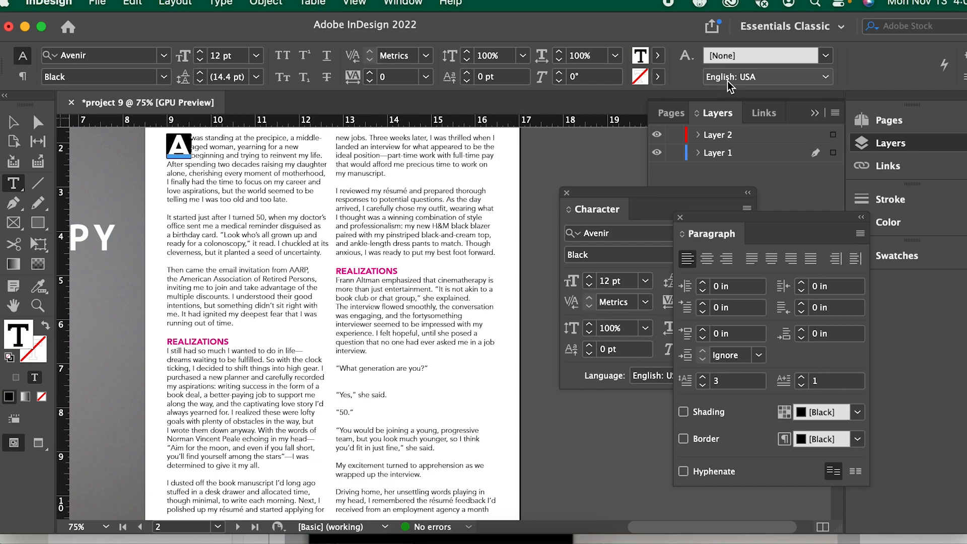
left_click(657, 55)
left_click(501, 195)
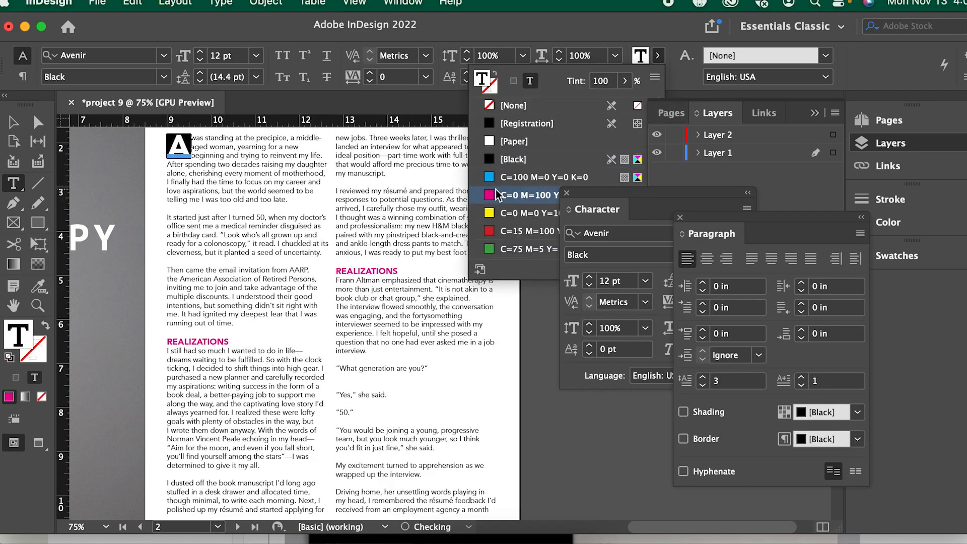
left_click(13, 122)
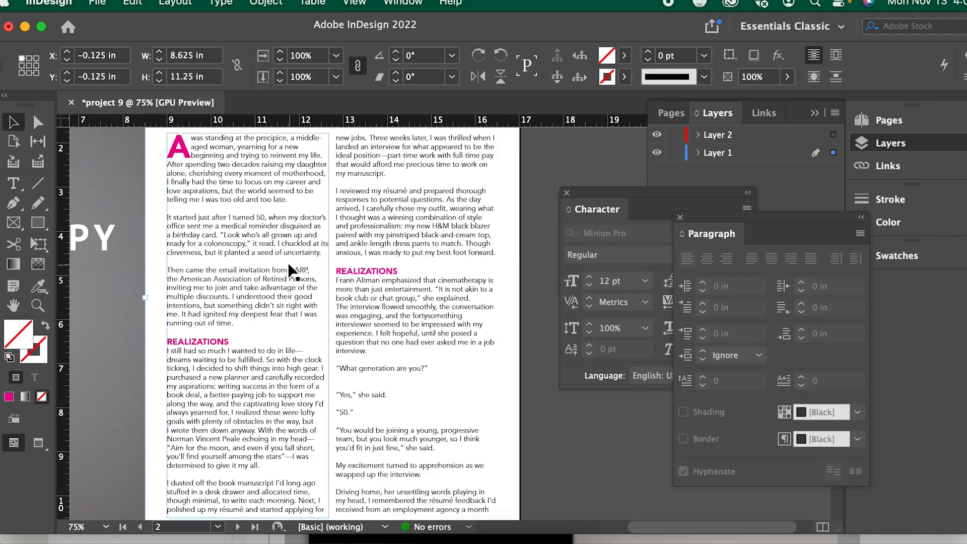
scroll(404, 267, "down", 2)
scroll(406, 270, "up", 2)
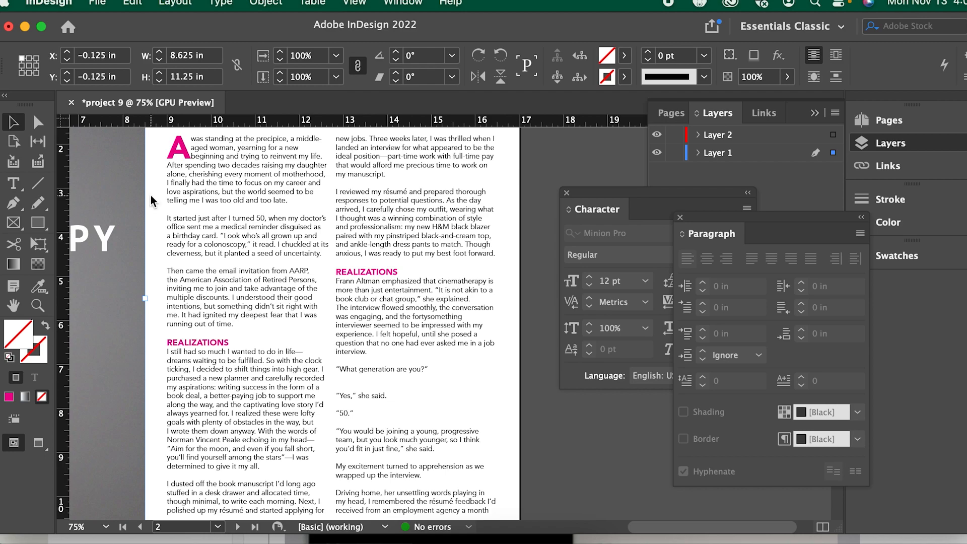
scroll(154, 190, "up", 1)
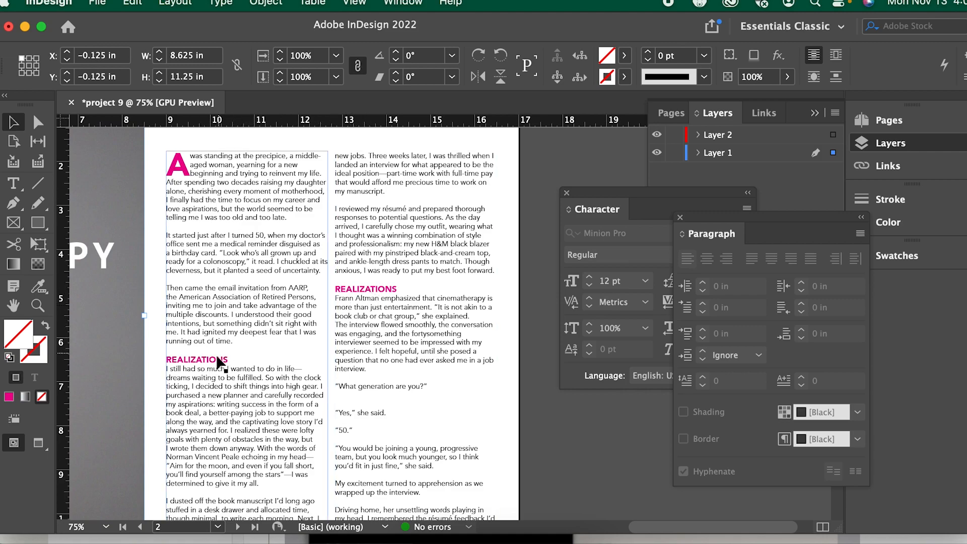
scroll(318, 307, "down", 1)
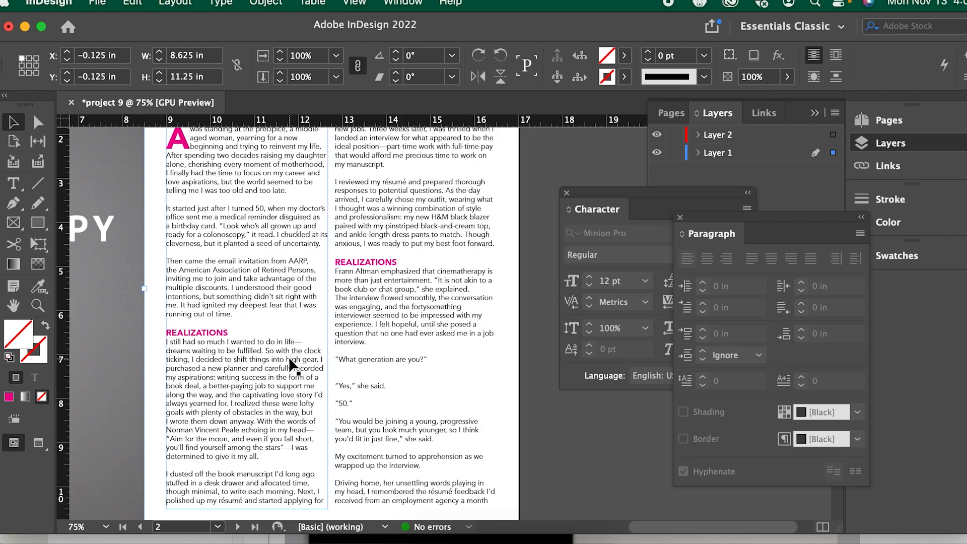
Shorten page 2's second-column text frame to 6.1875 in high and place a black box in the space beneath it.
key("super+minus")
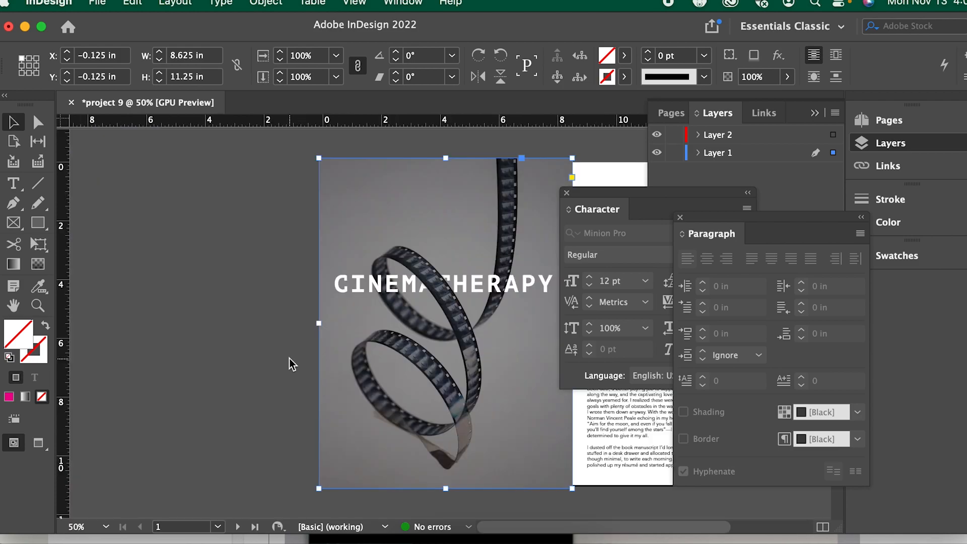
scroll(250, 366, "right", 5)
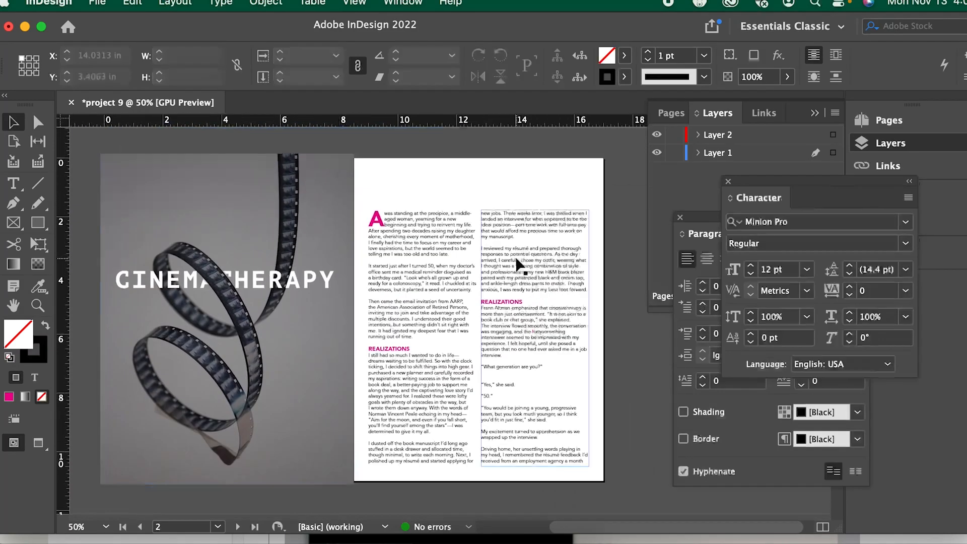
left_click(522, 247)
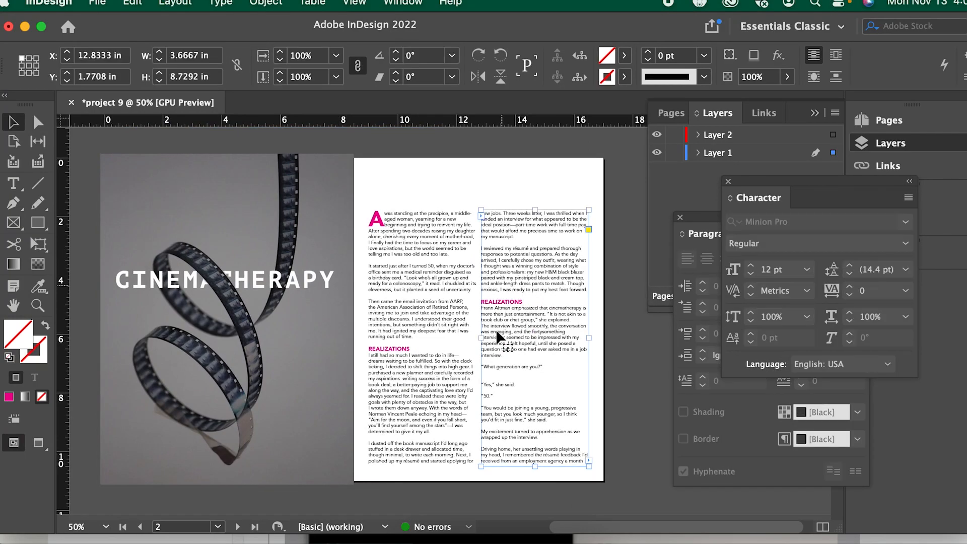
mouse_move(534, 466)
left_mouse_down()
mouse_move(534, 438)
mouse_move(542, 458)
left_mouse_up()
key("super+semicolon")
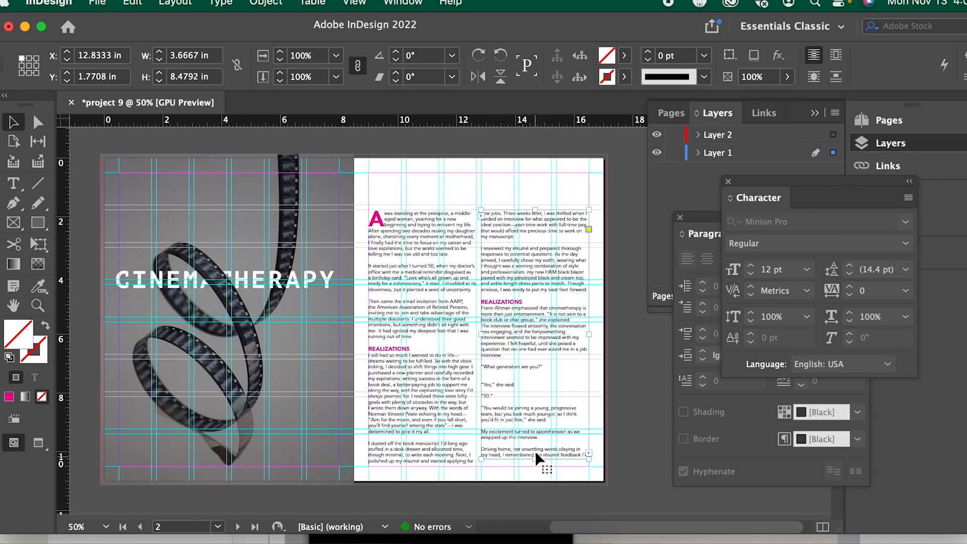
left_click_drag(535, 455, 533, 390)
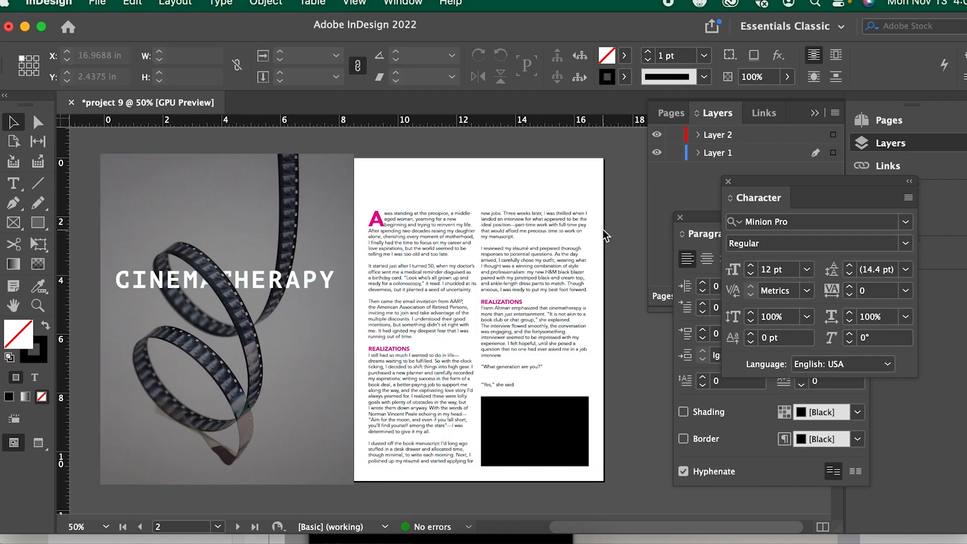
Compare page 2's text and black box with the layout guides, and examine the columns on pages 3 and 4 against them.
left_click(421, 203)
left_click(509, 222)
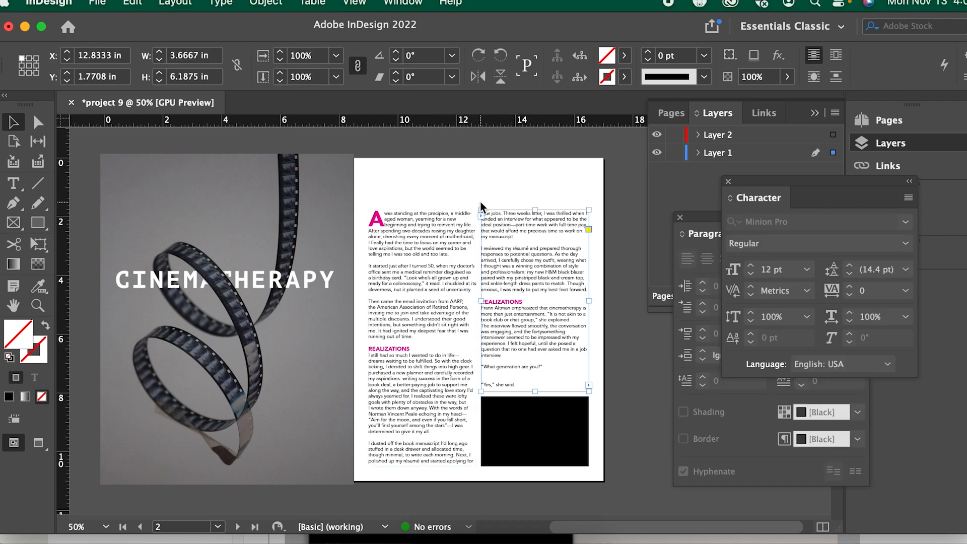
left_click(425, 184)
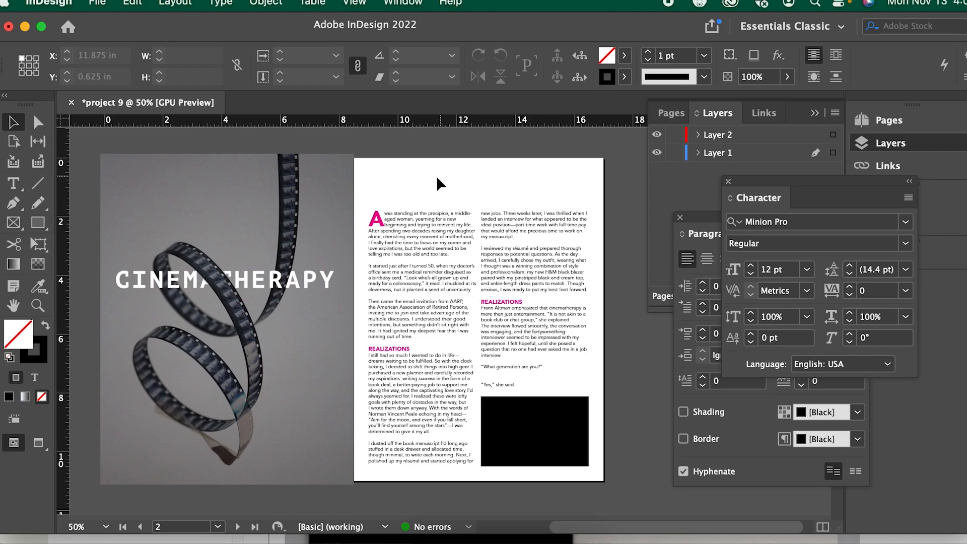
key("w")
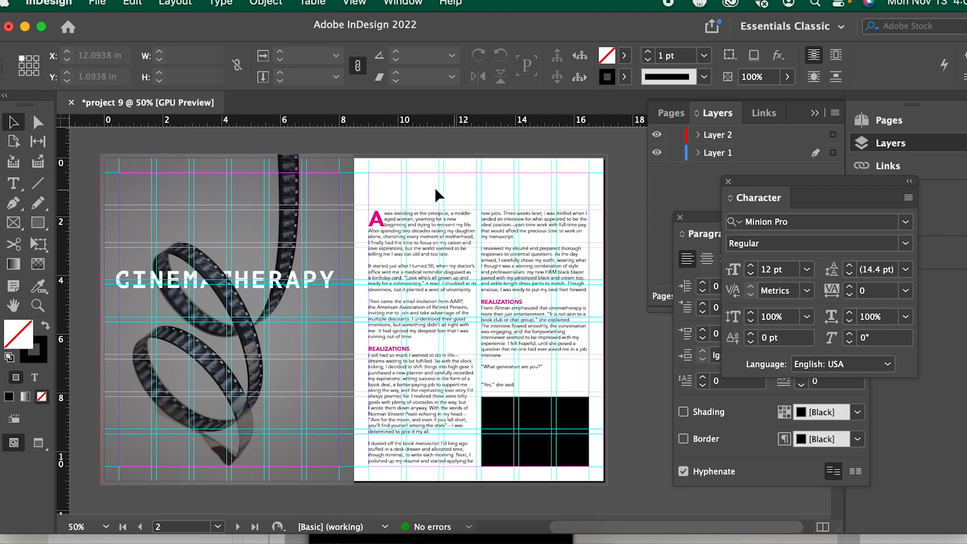
key("w")
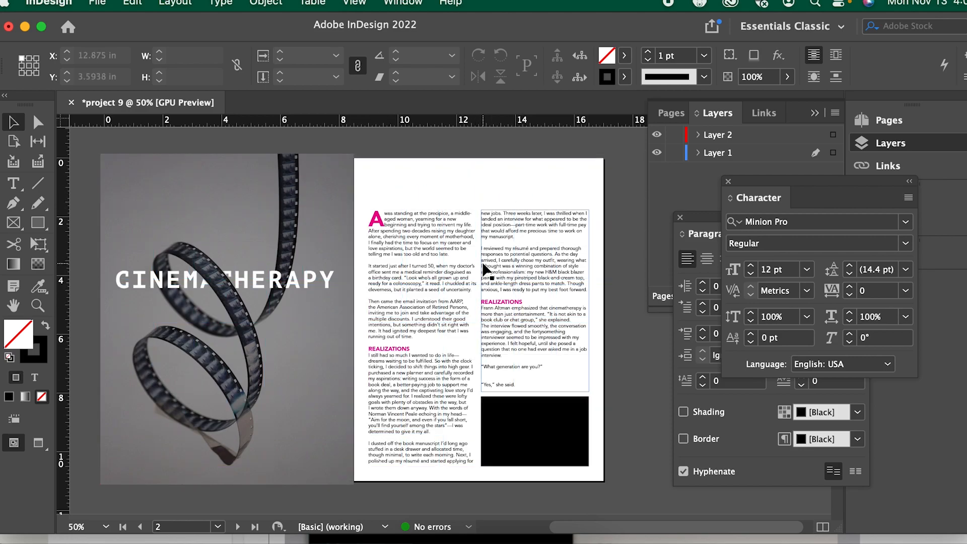
scroll(486, 251, "down", 8)
scroll(485, 269, "down", 2)
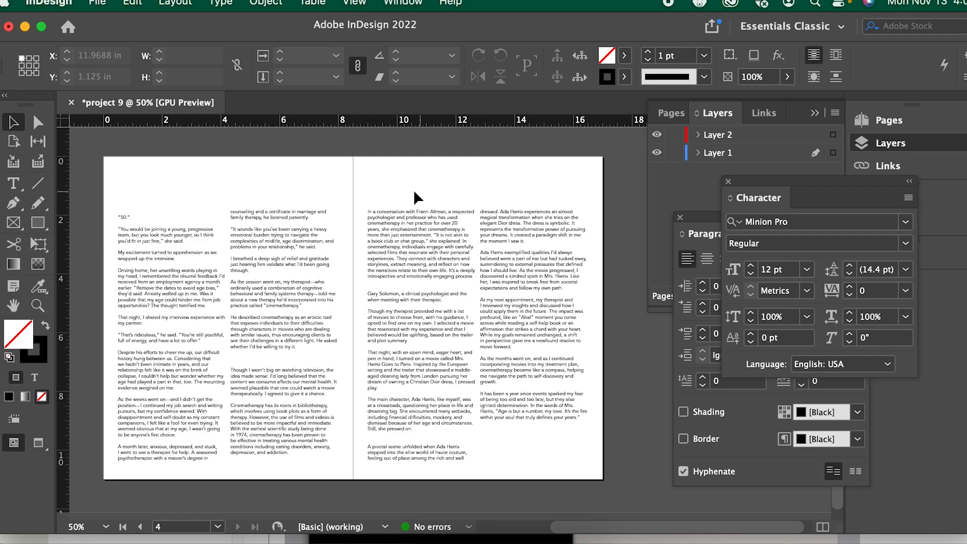
key("w")
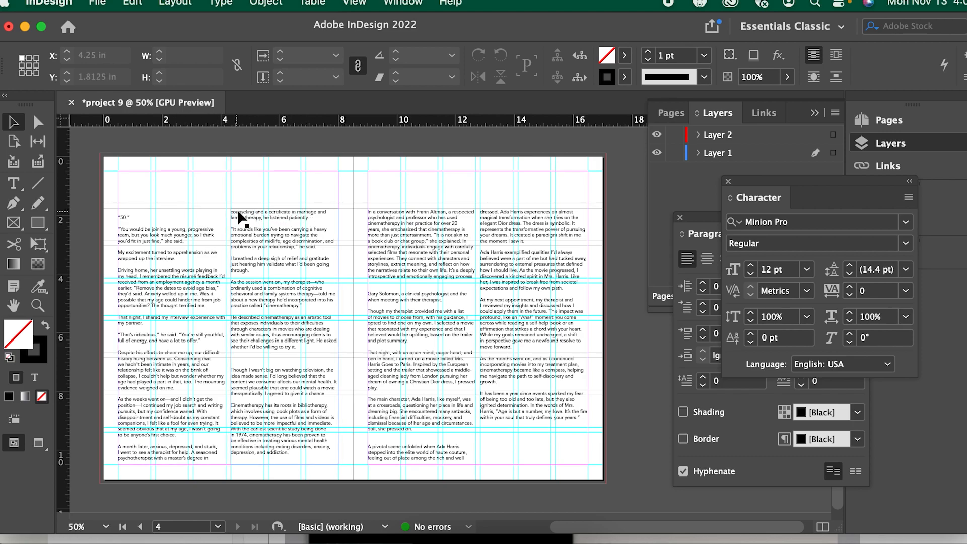
scroll(509, 228, "up", 1)
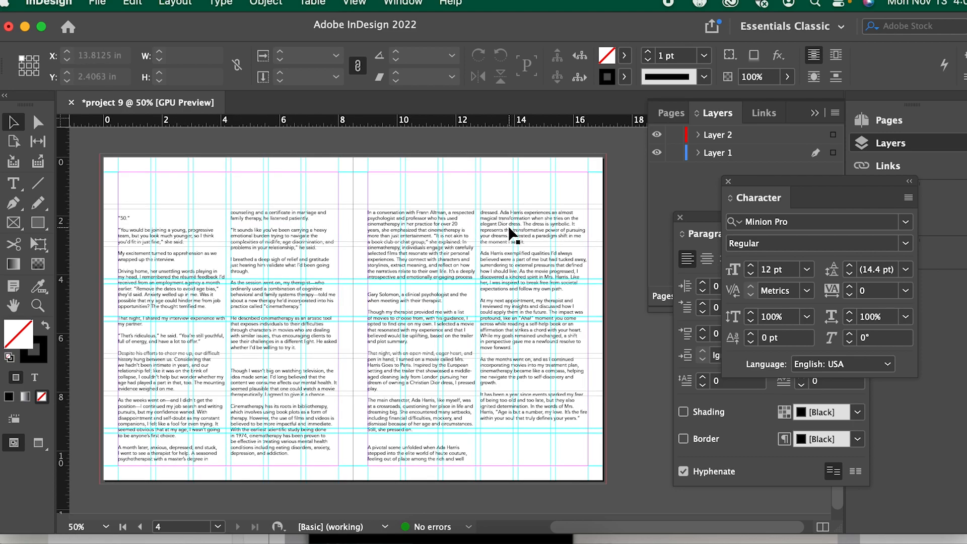